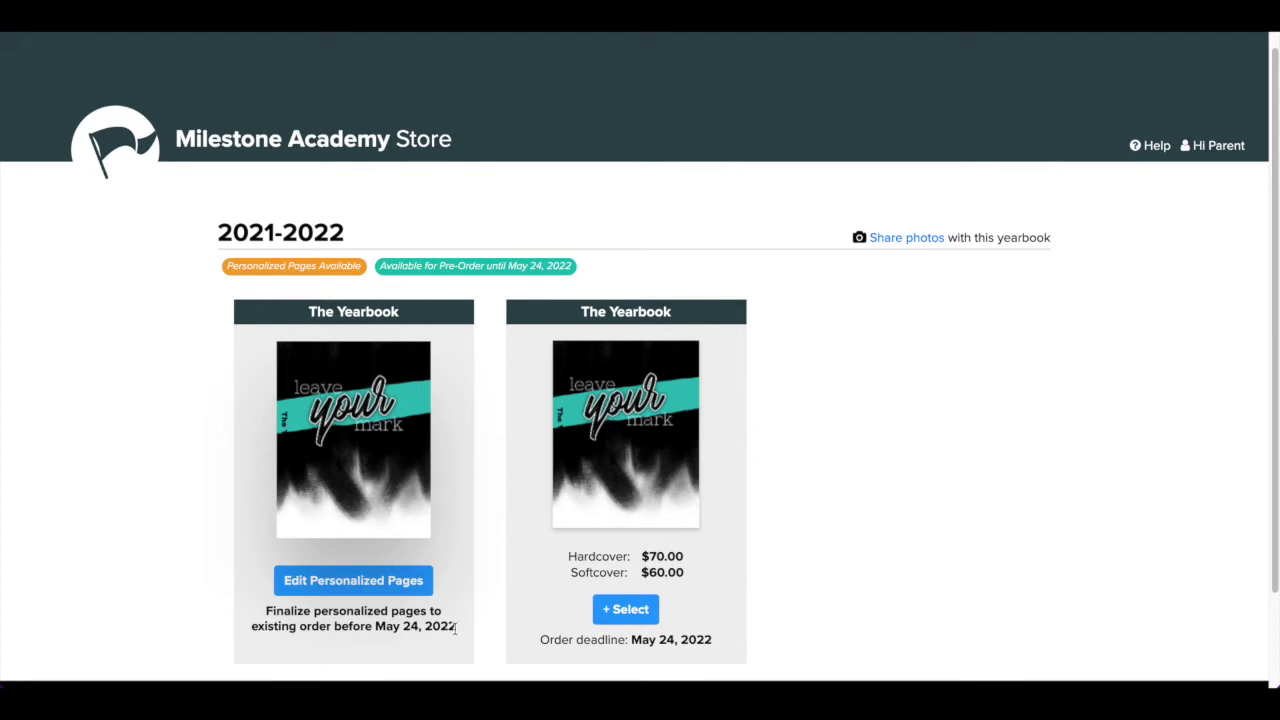
- Open the personalized pages for The Yearbook 2021-2022, check the name and grade unchanged, and start editing
left_click_drag(456, 629, 264, 614)
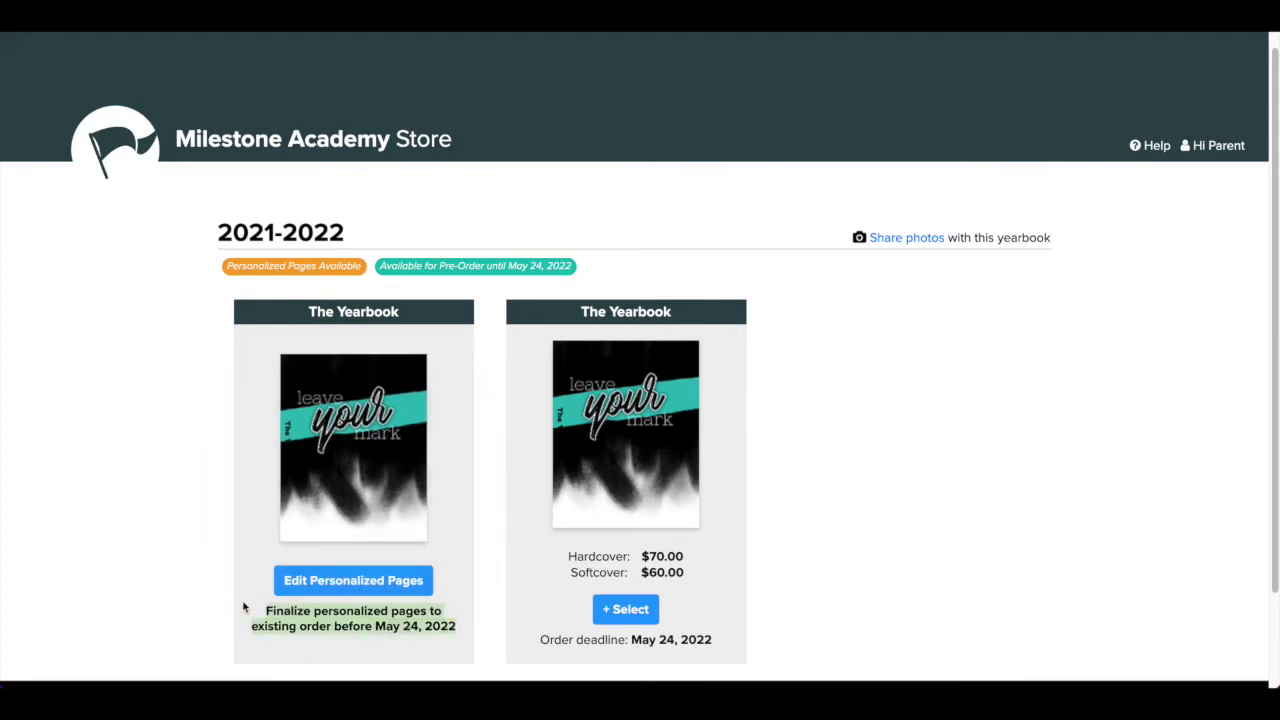
left_click(244, 607)
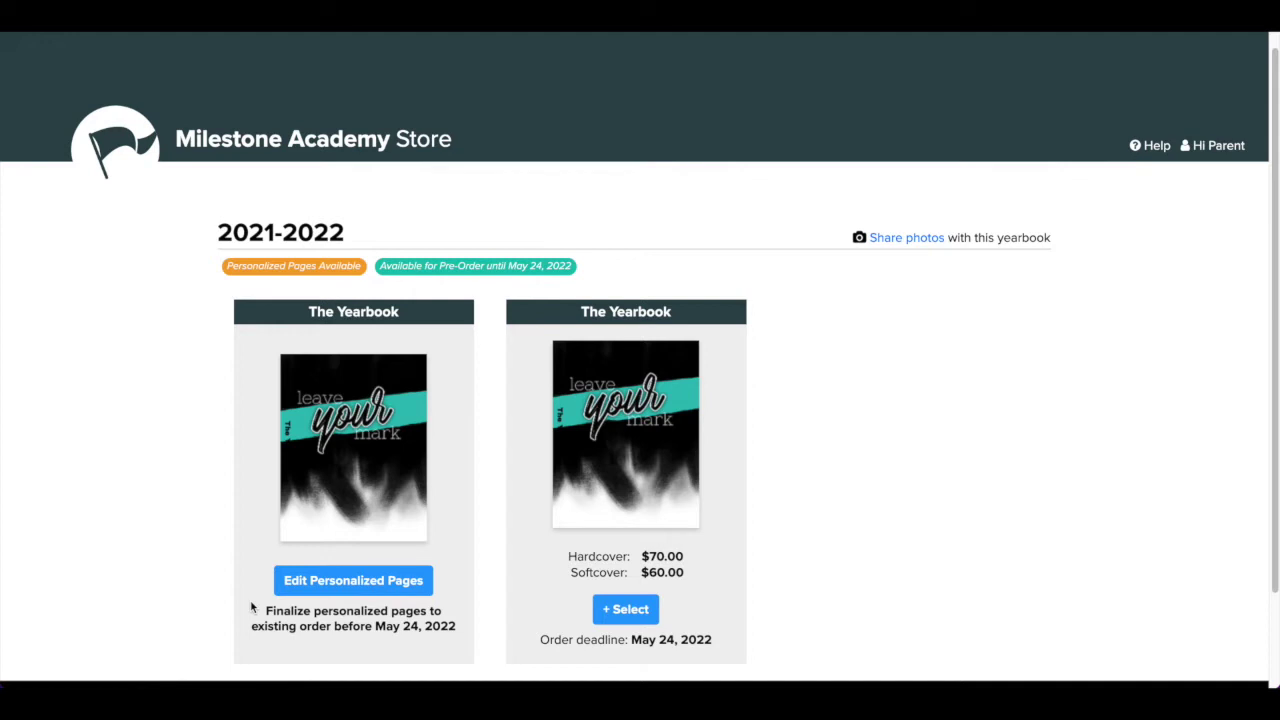
left_click(329, 590)
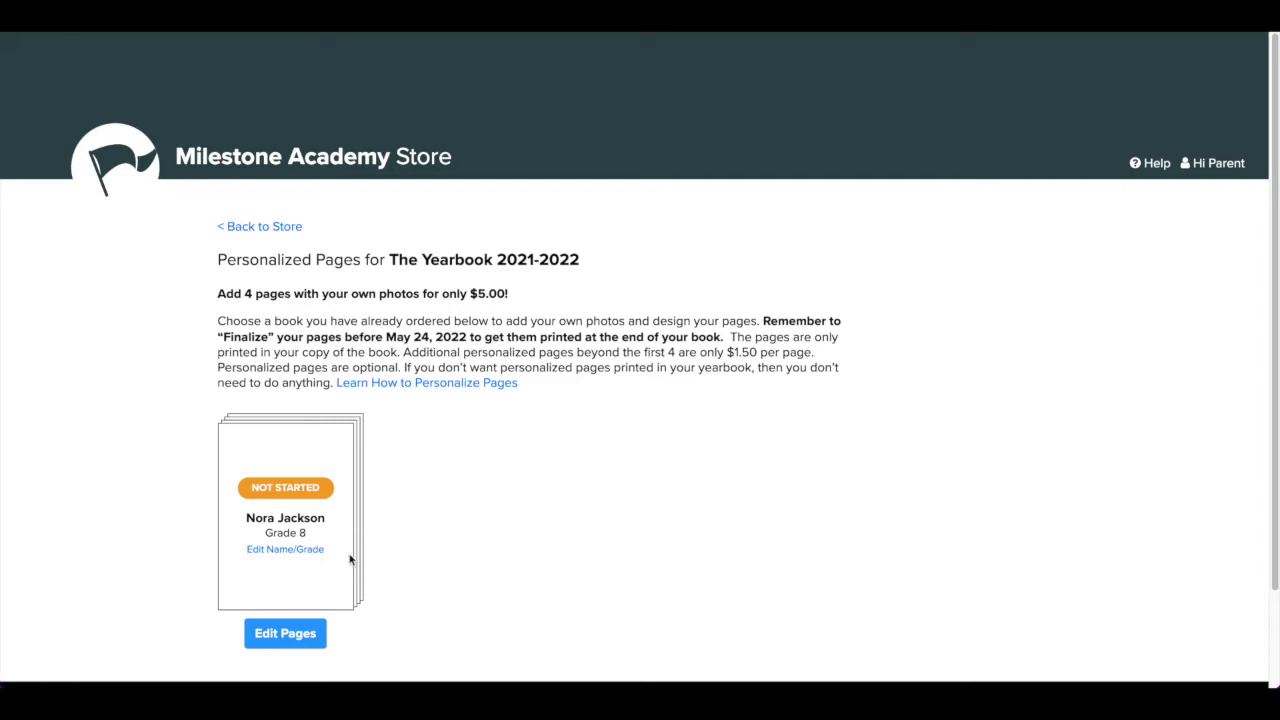
left_click(312, 554)
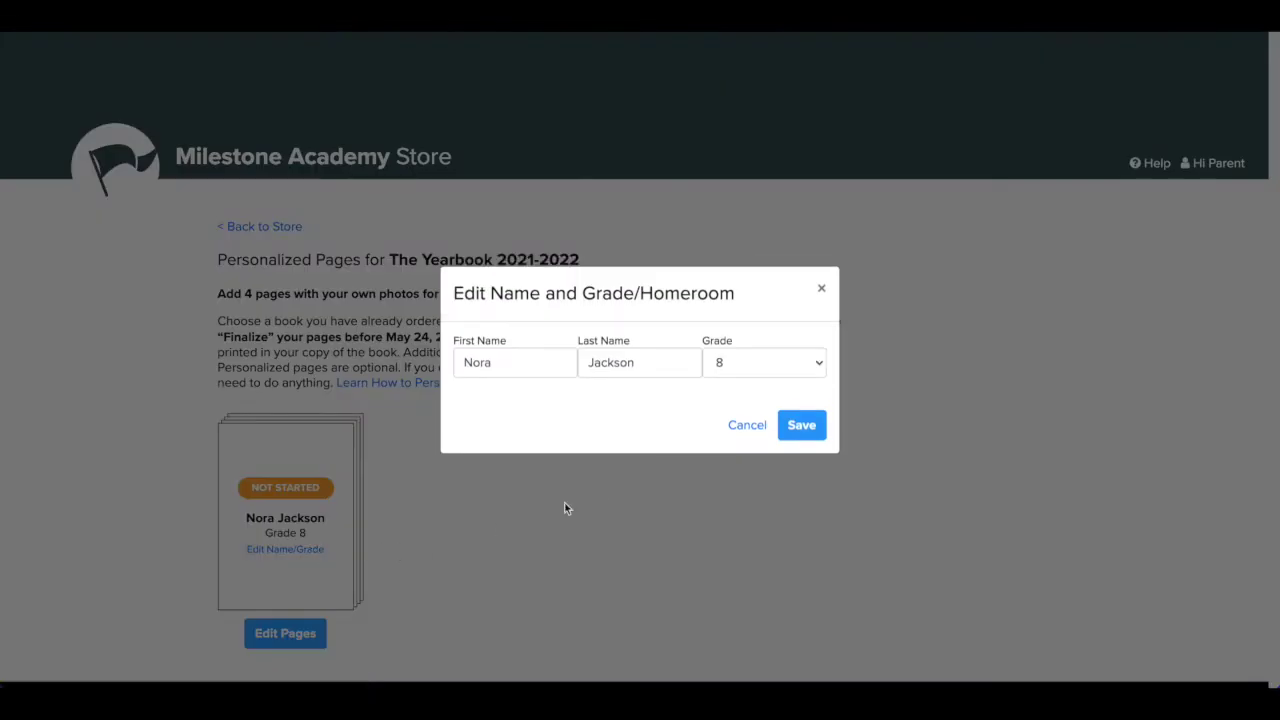
left_click(733, 430)
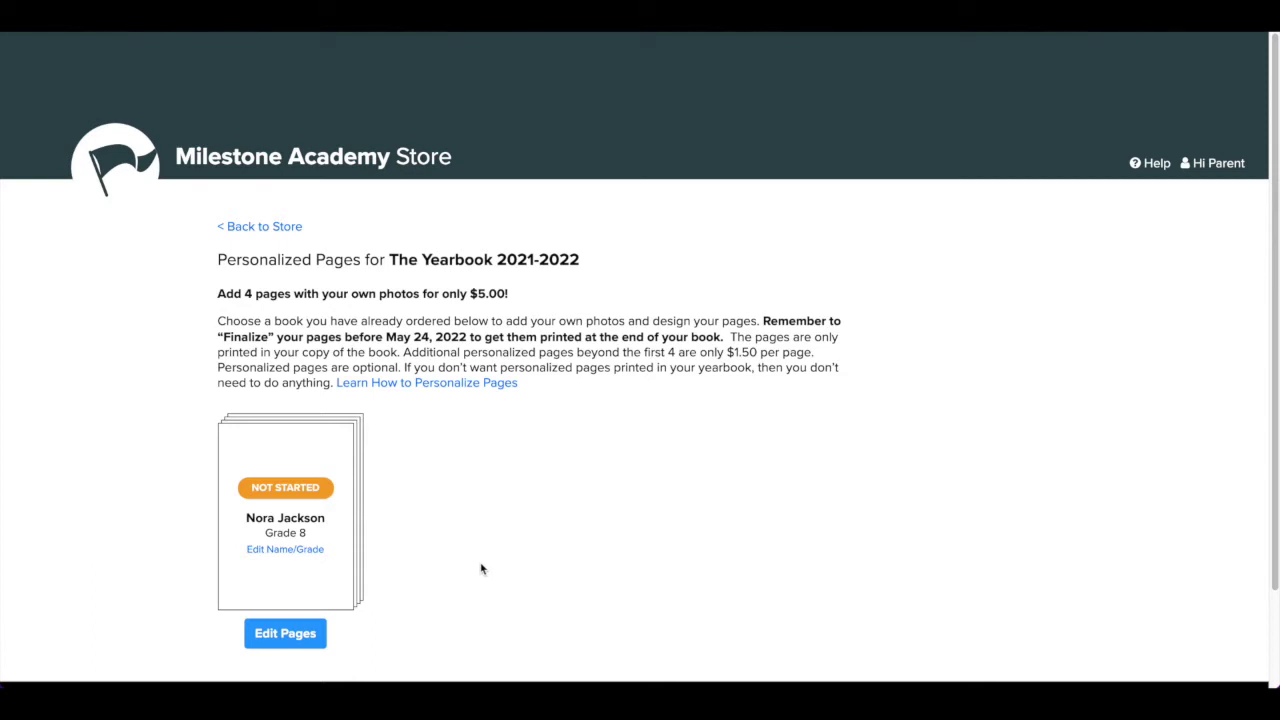
left_click(301, 636)
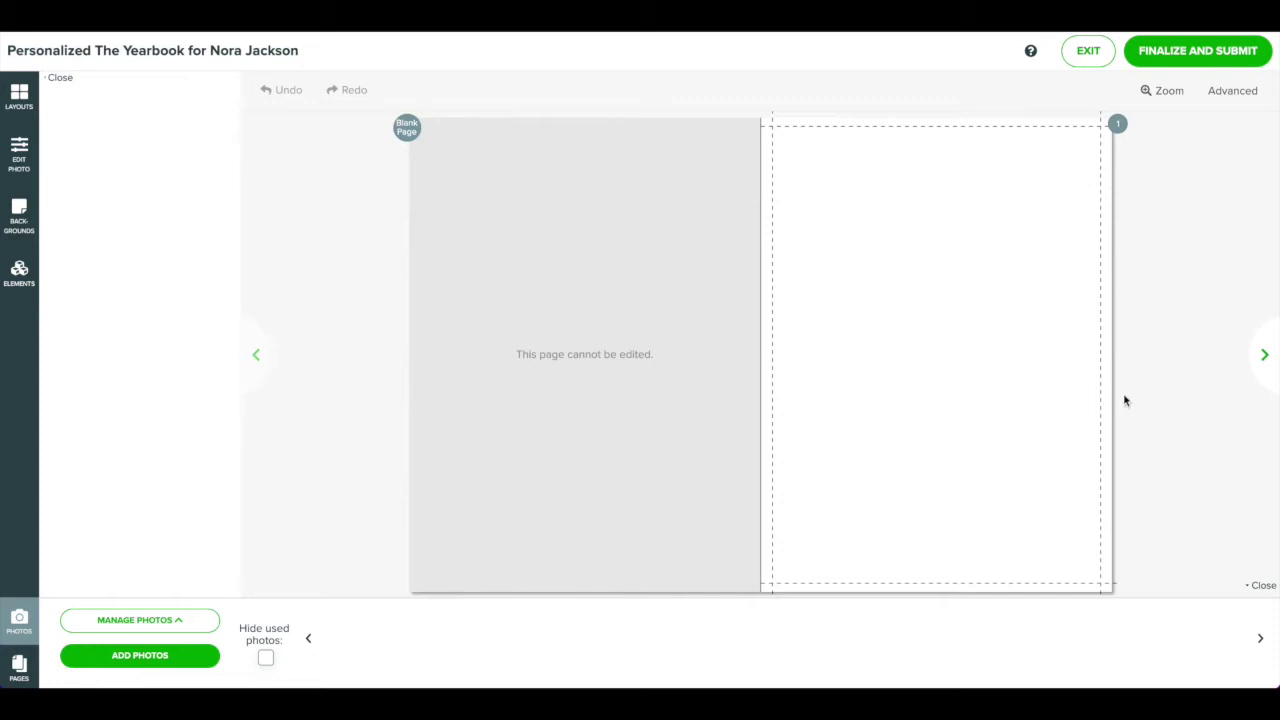
- Add two pages so the personalized section reaches page 6, then return to the pages 2–3 spread
left_click(1262, 358)
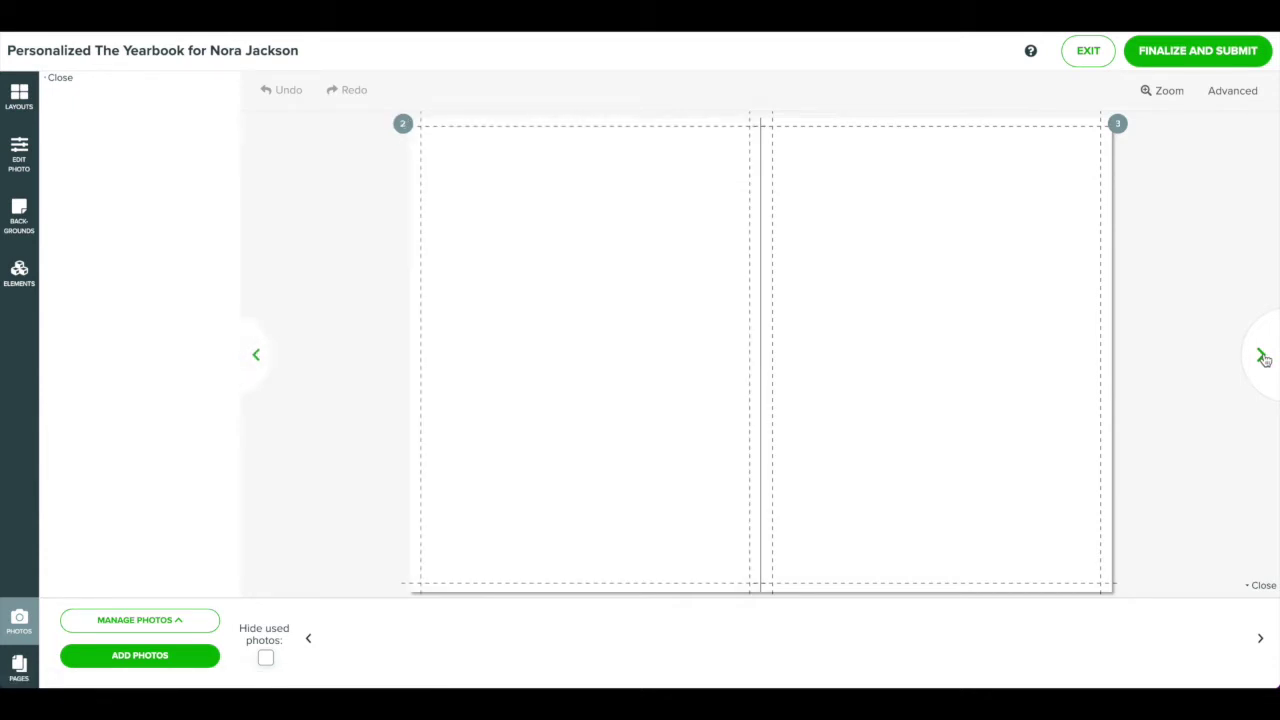
left_click(1262, 358)
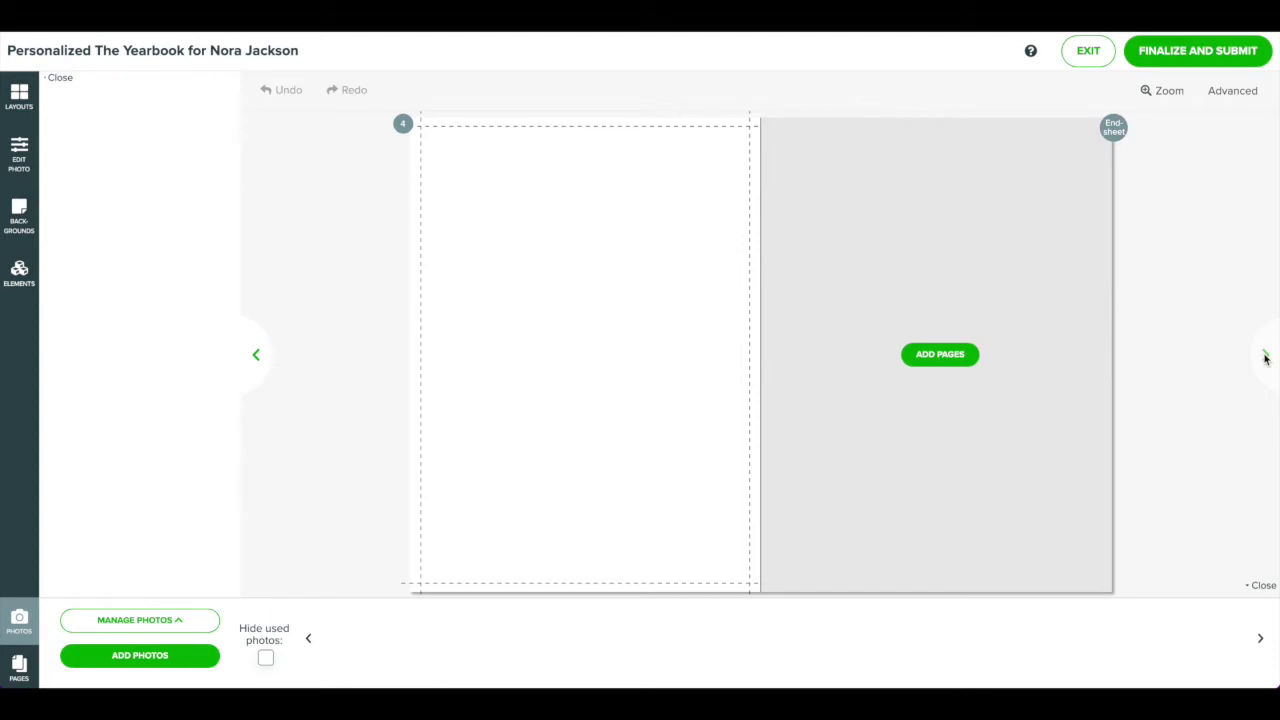
left_click(957, 356)
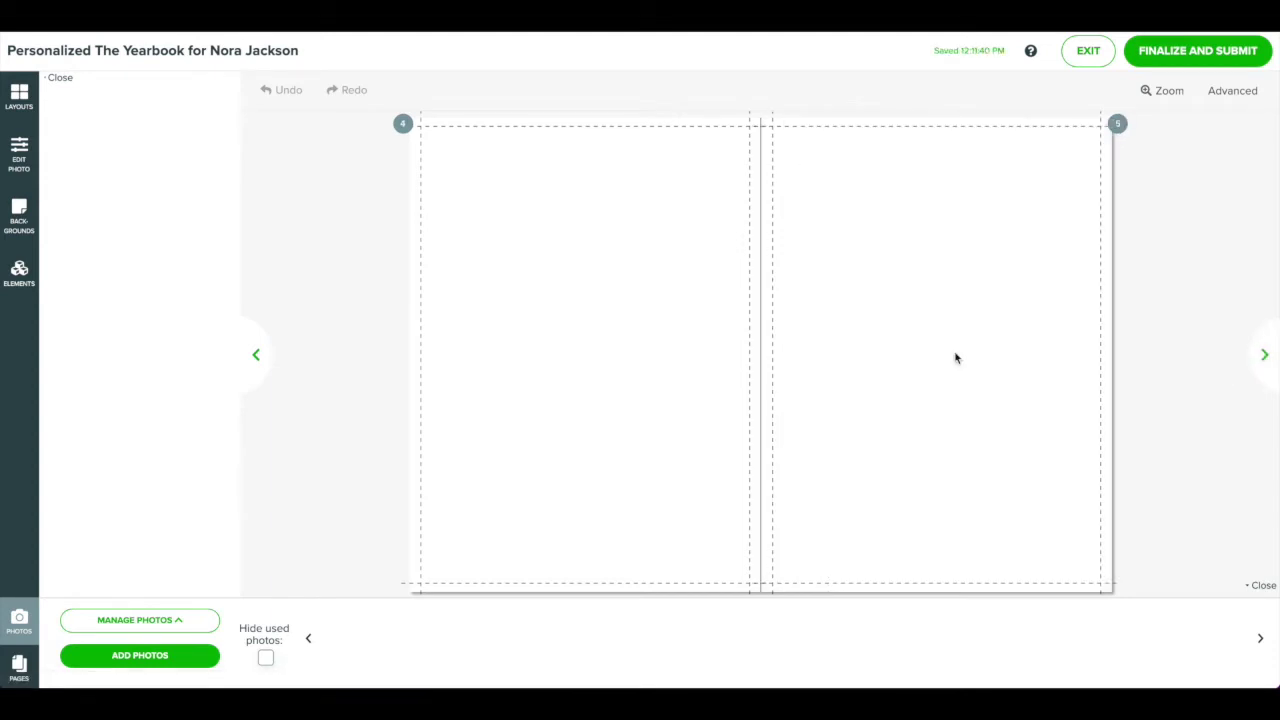
left_click(1263, 362)
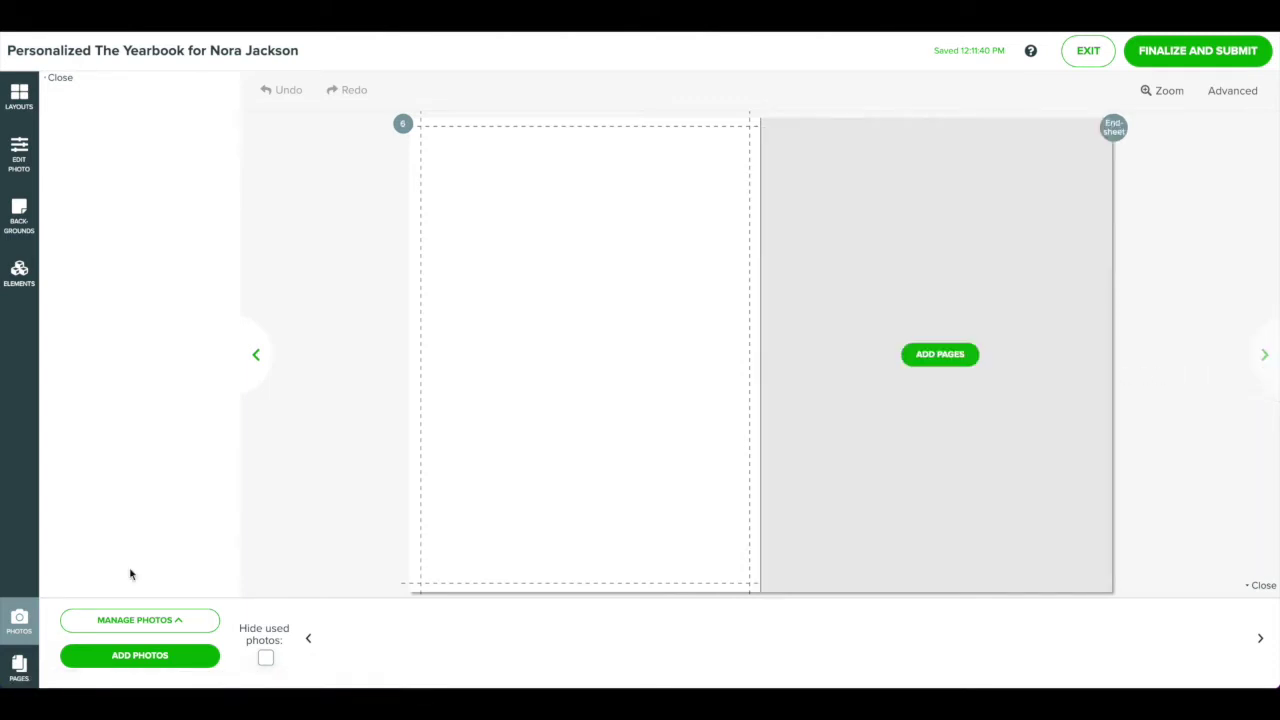
left_click(18, 665)
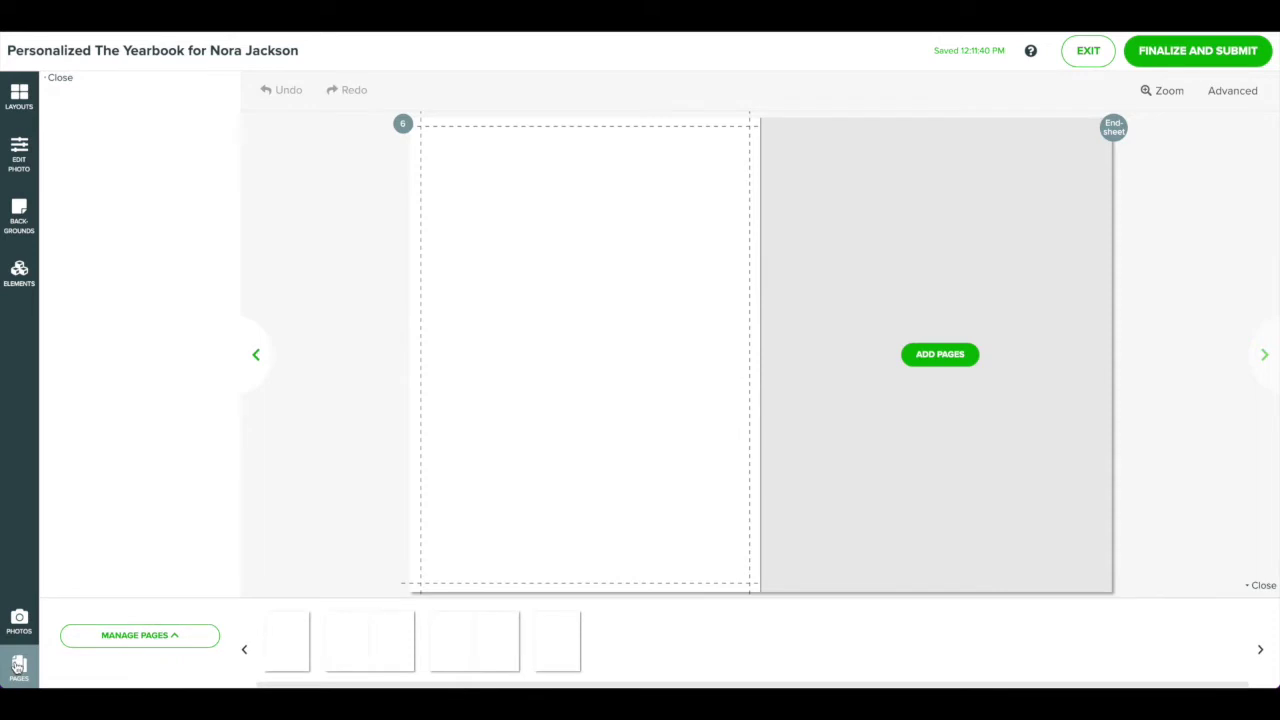
left_click(340, 657)
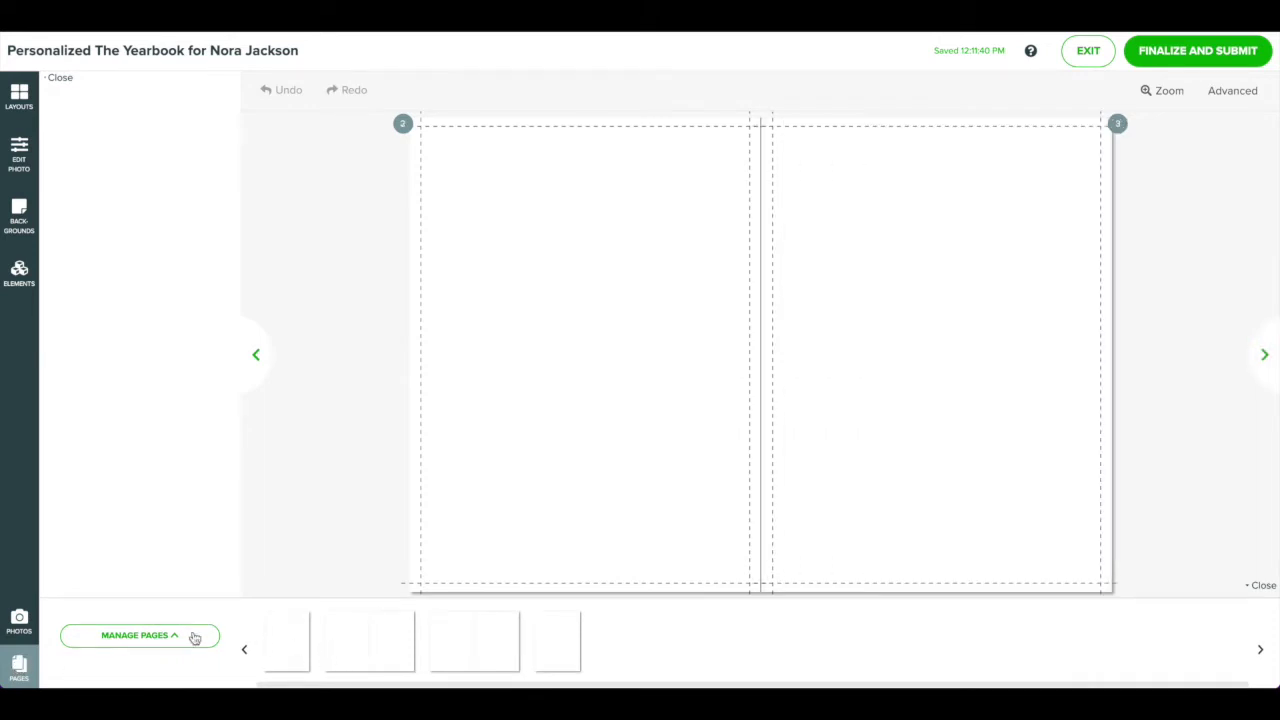
- Upload seven friends photos into the yearbook's photo tray
left_click(26, 630)
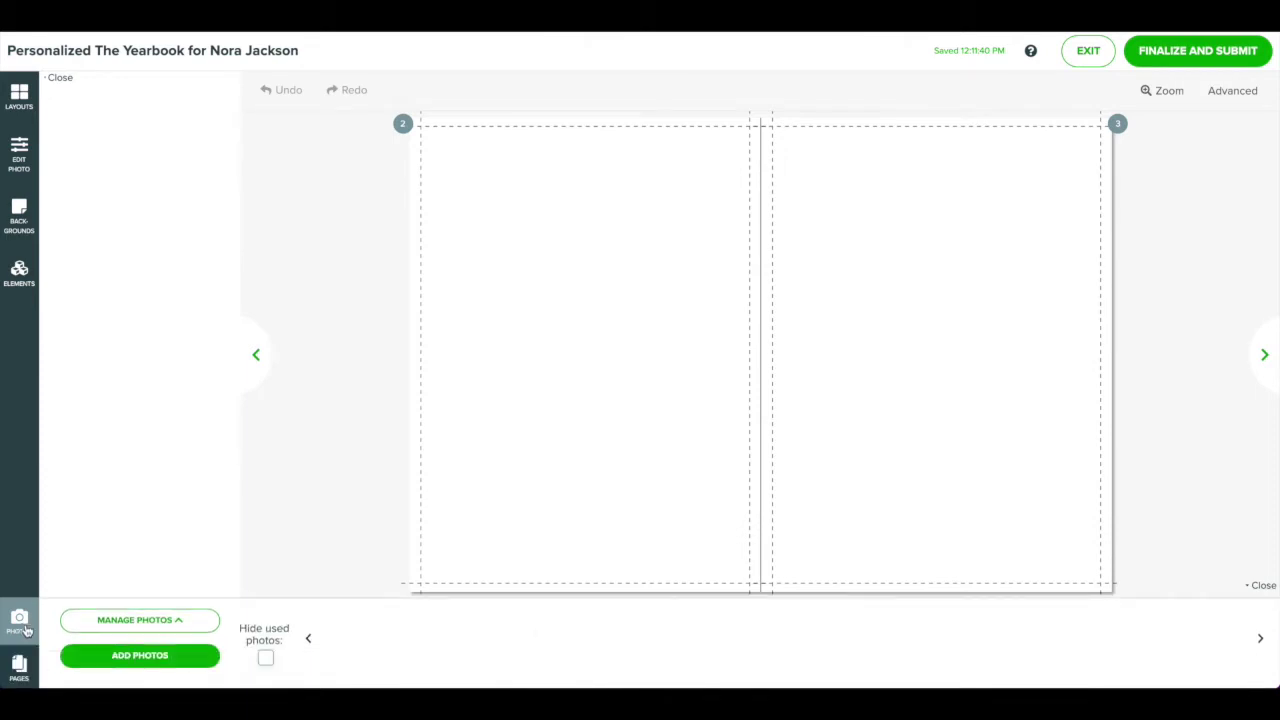
left_click(88, 664)
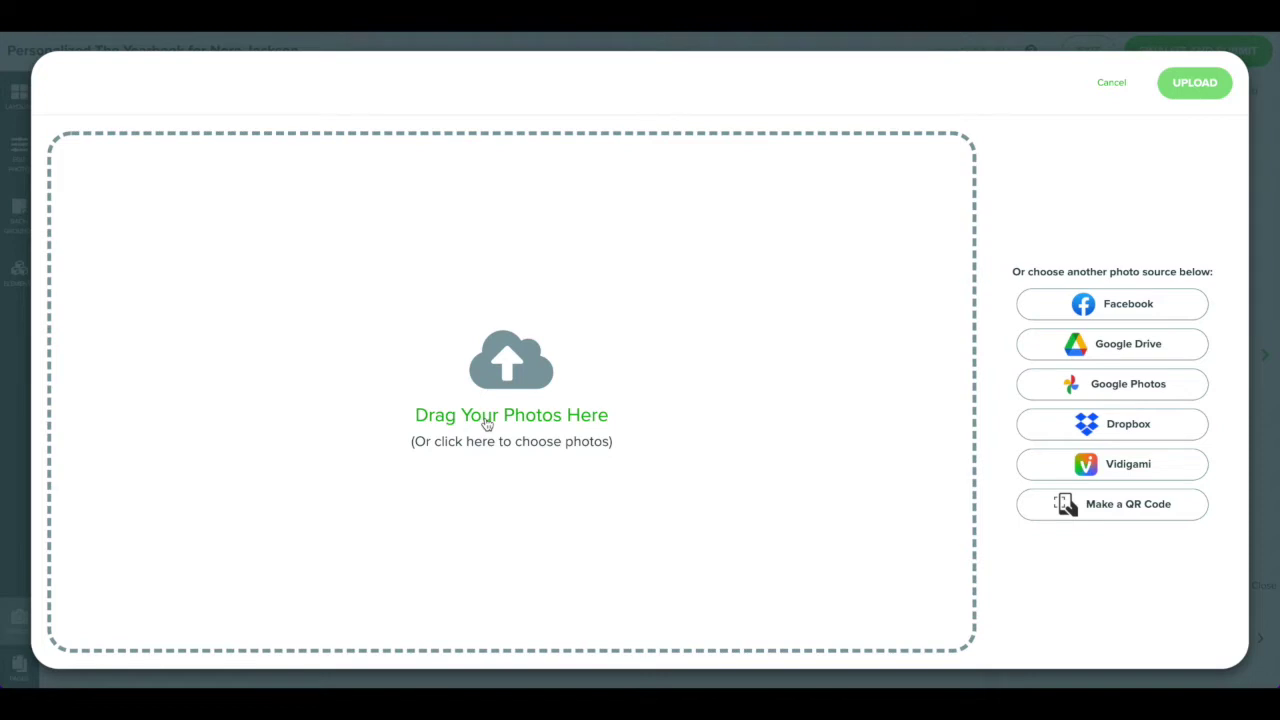
left_click(487, 424)
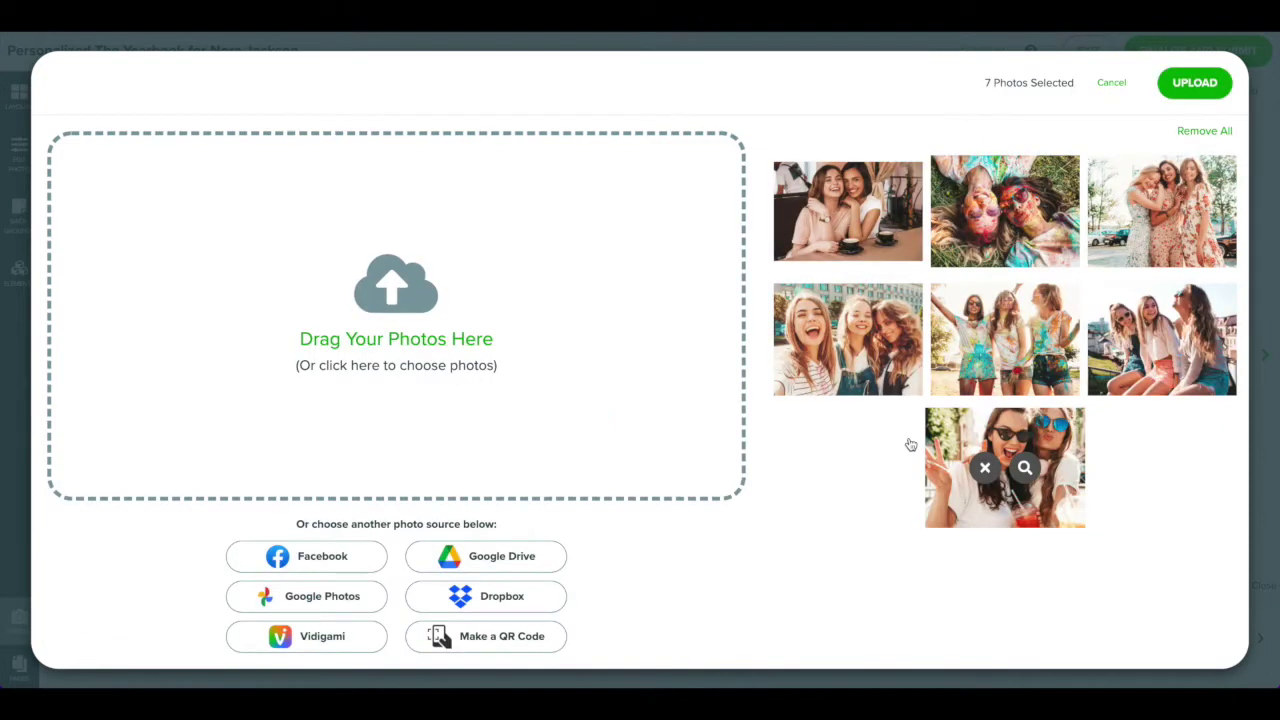
left_click(1194, 84)
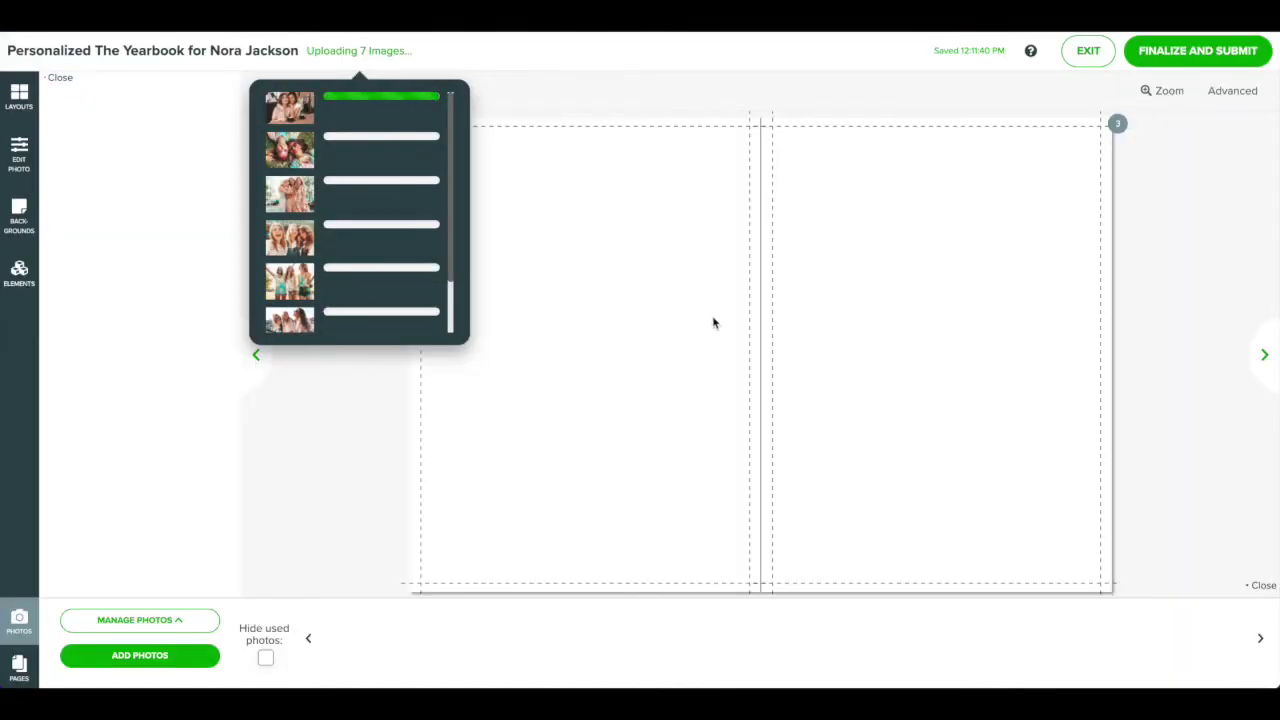
left_click(493, 362)
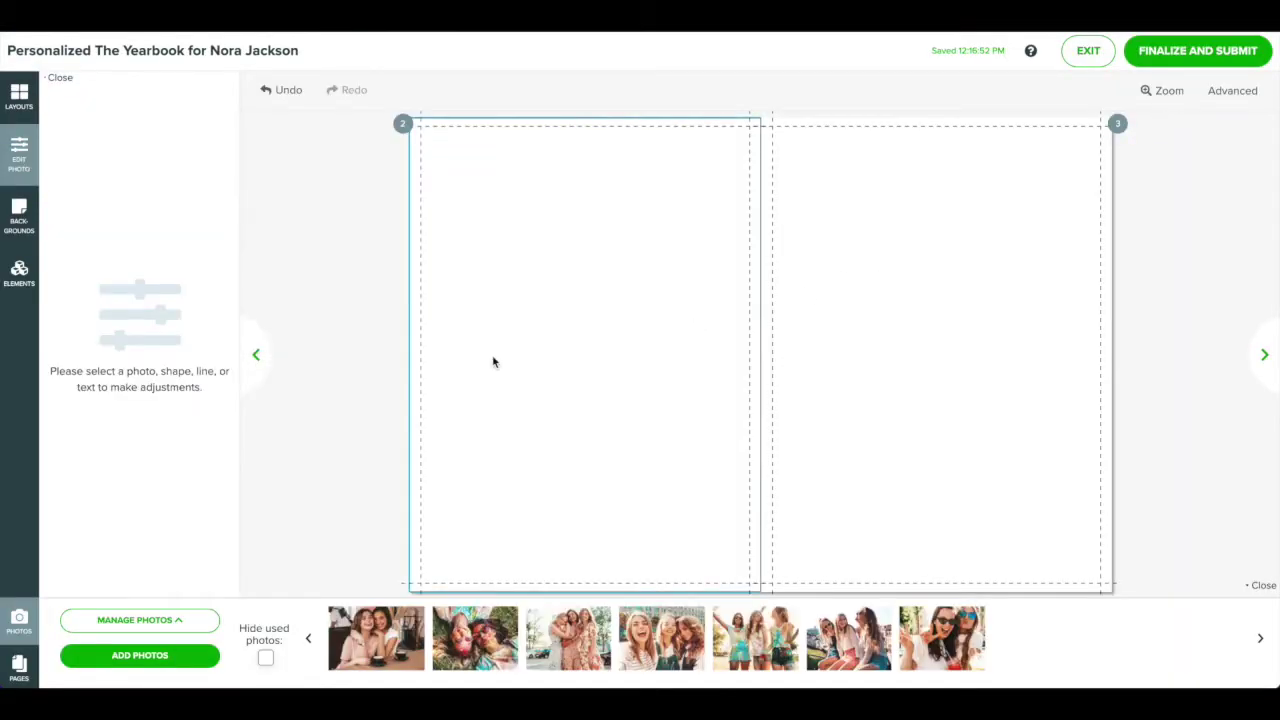
- Place the café photo of two friends on page 2, moved up-left, enlarged, then narrowed
left_click(374, 436)
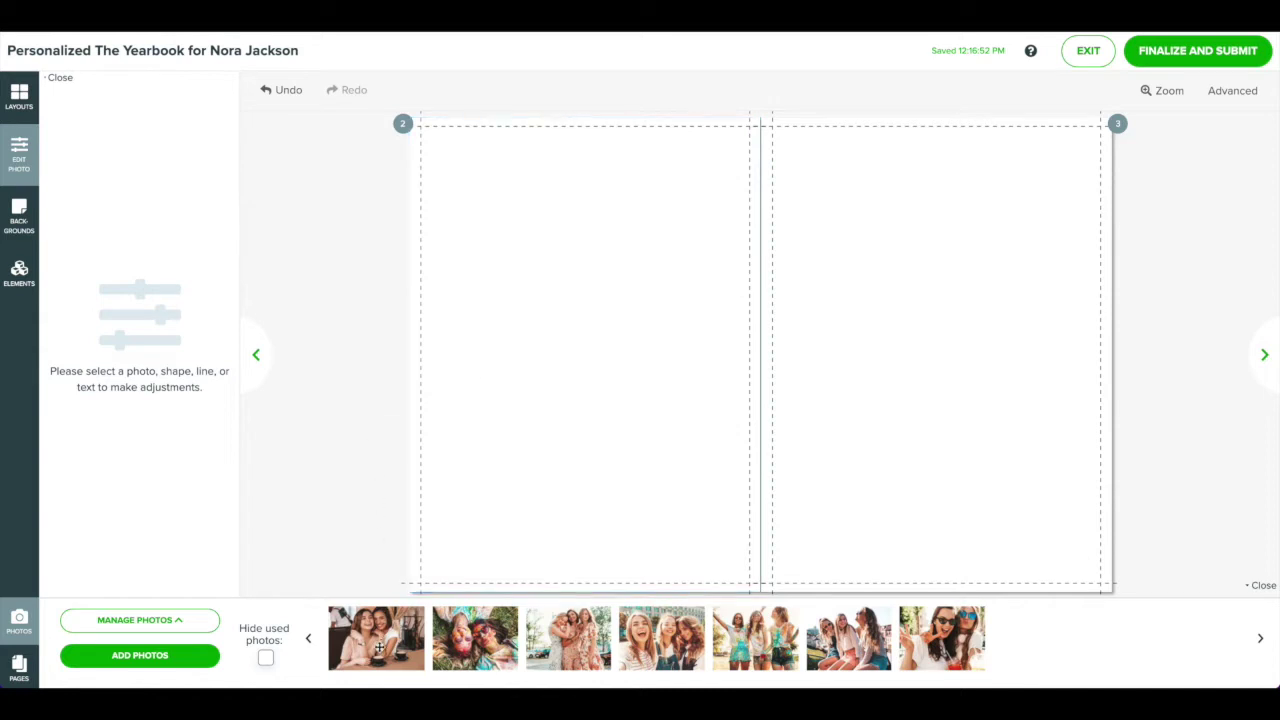
left_click_drag(379, 648, 517, 406)
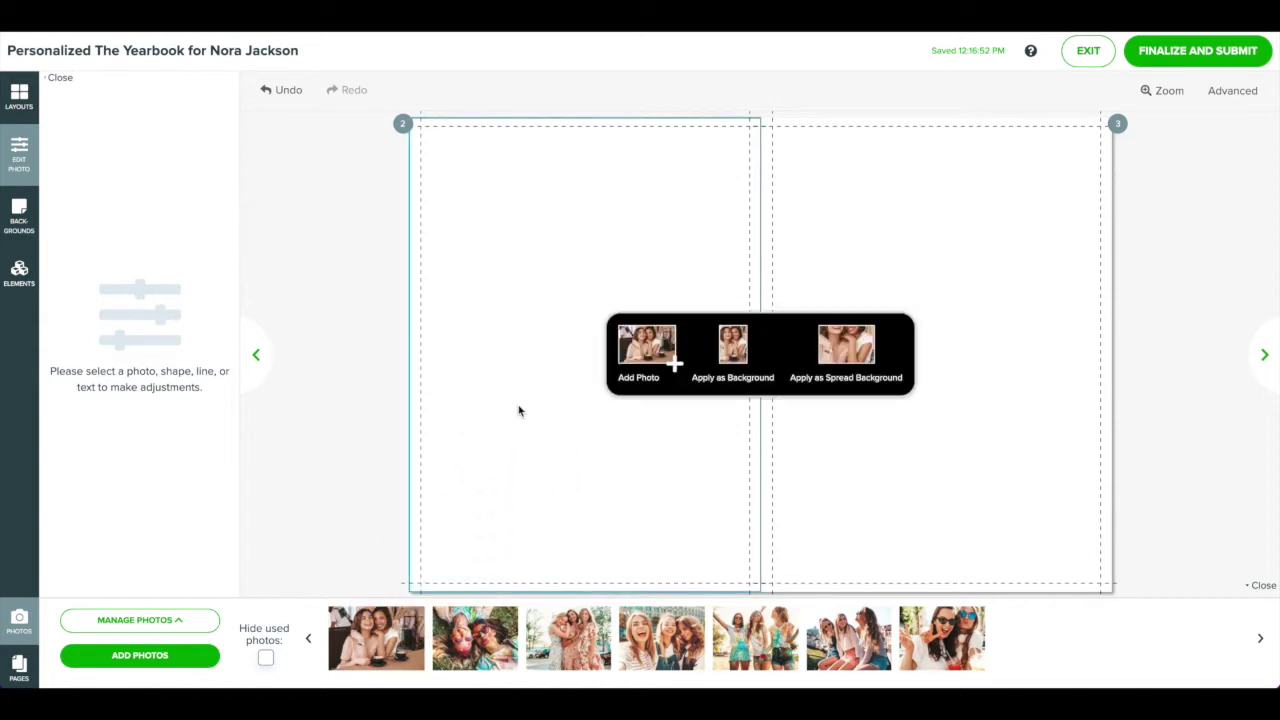
left_click(646, 350)
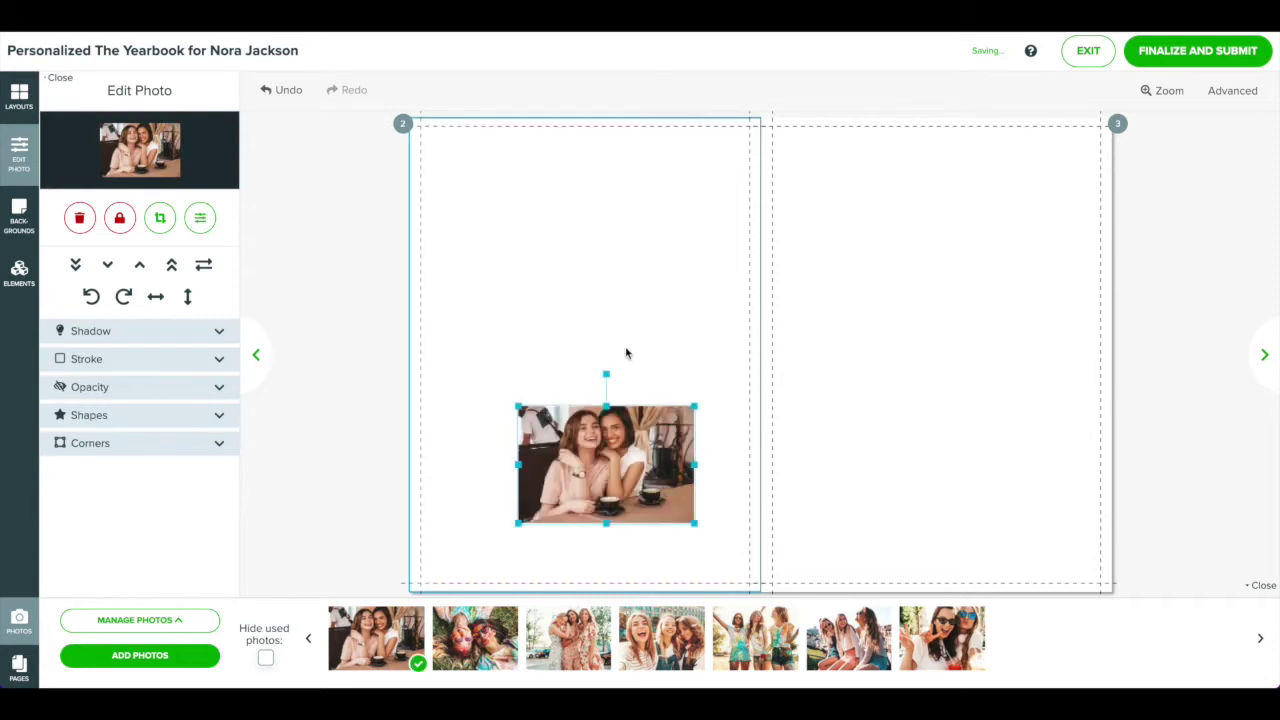
left_click_drag(613, 440, 556, 296)
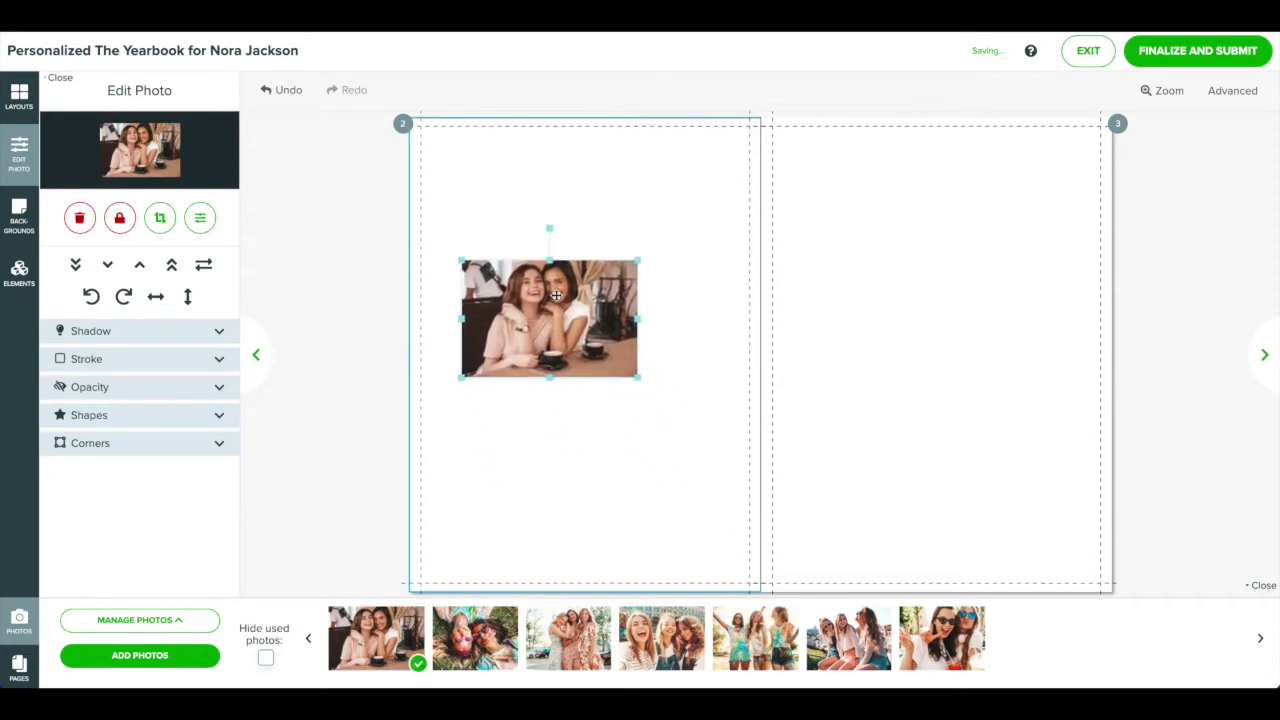
left_click_drag(638, 377, 711, 451)
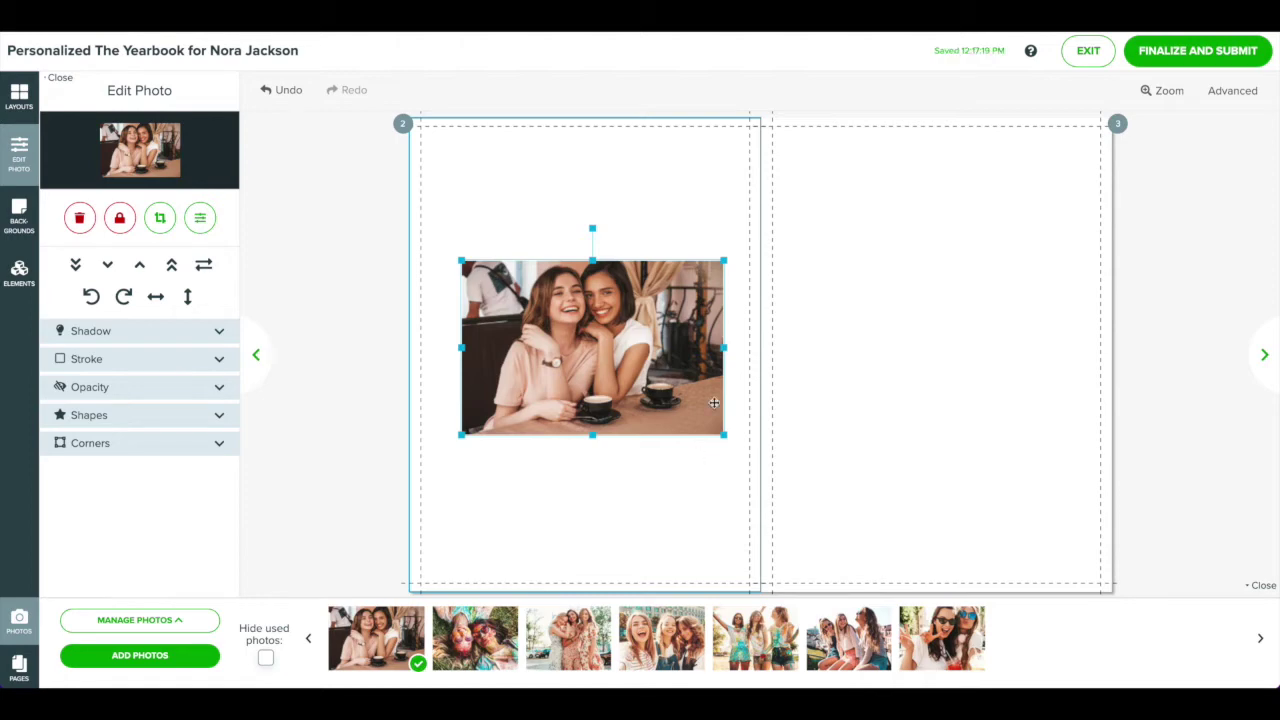
left_click_drag(723, 348, 673, 348)
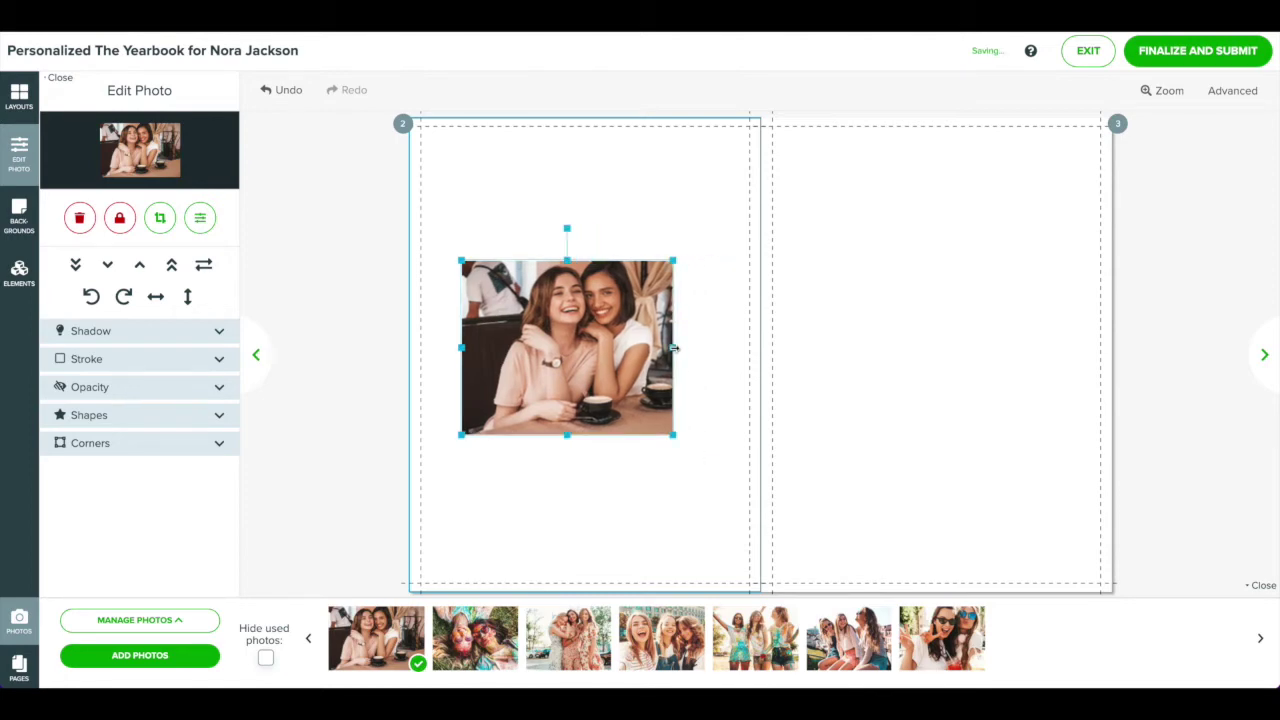
- Zoom and reposition the café photo's crop on the friends' faces, then tilt it slightly
left_click(168, 226)
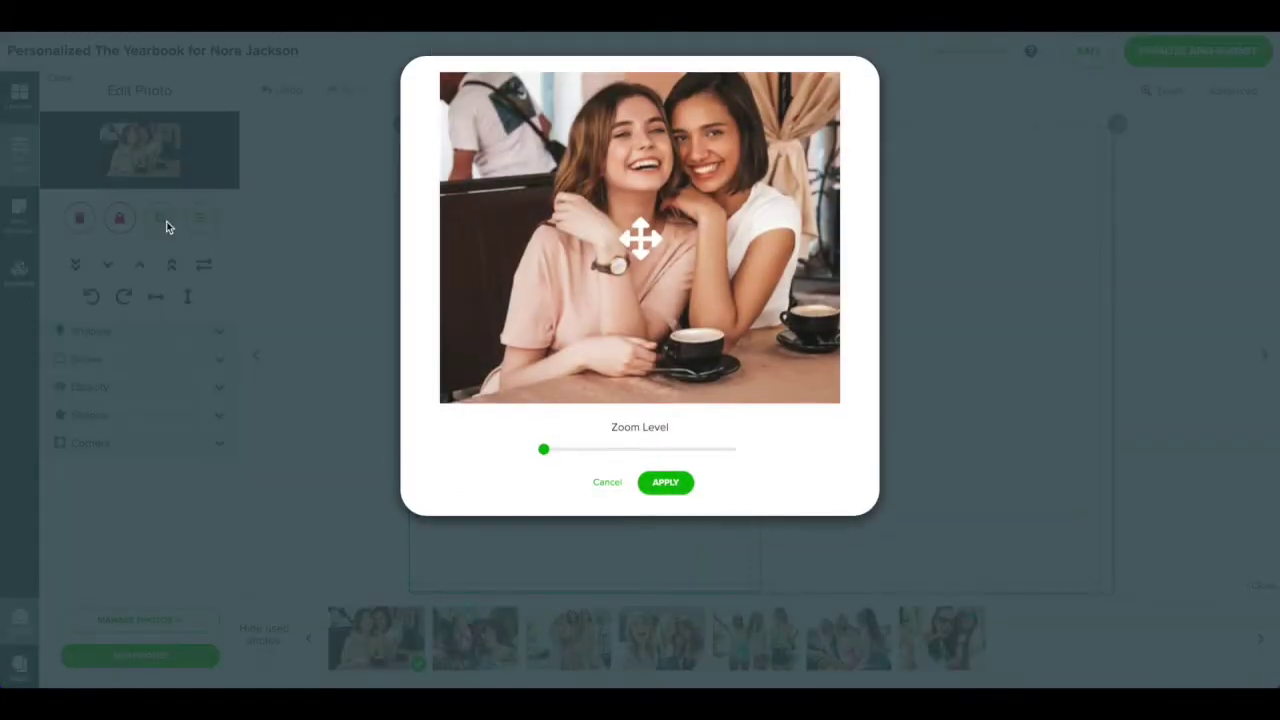
left_click_drag(544, 449, 577, 450)
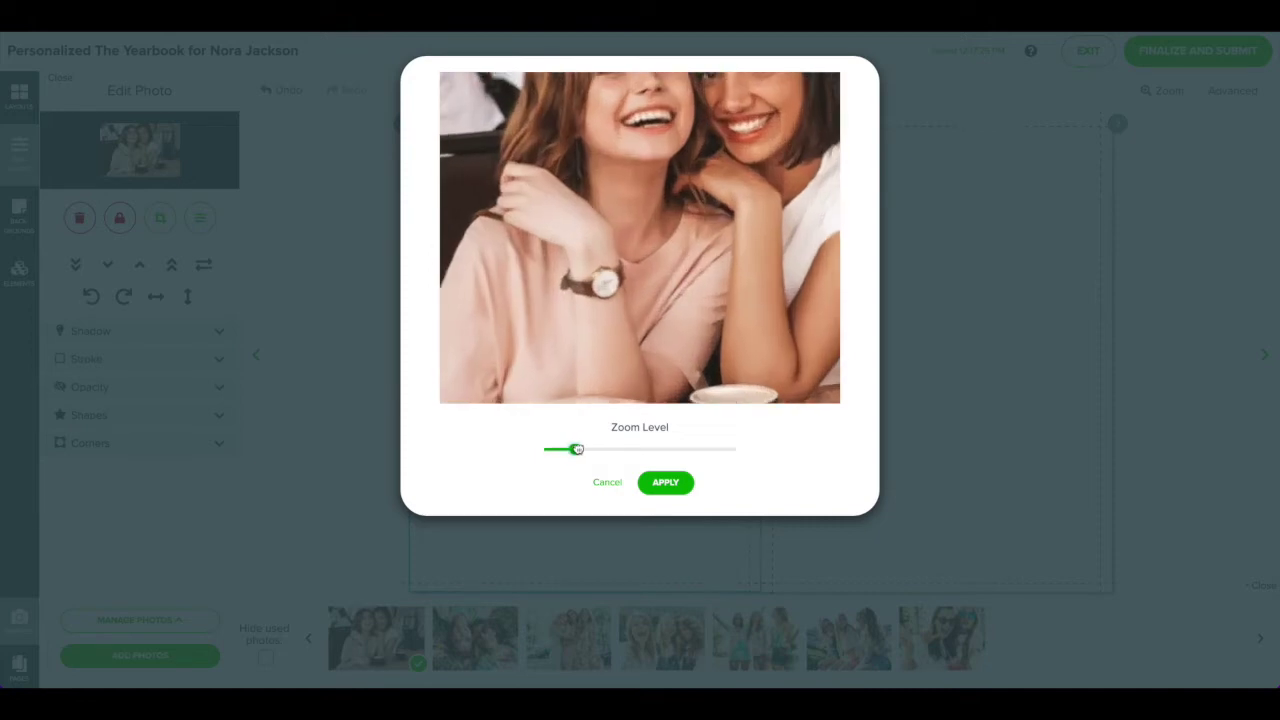
left_click_drag(640, 240, 603, 263)
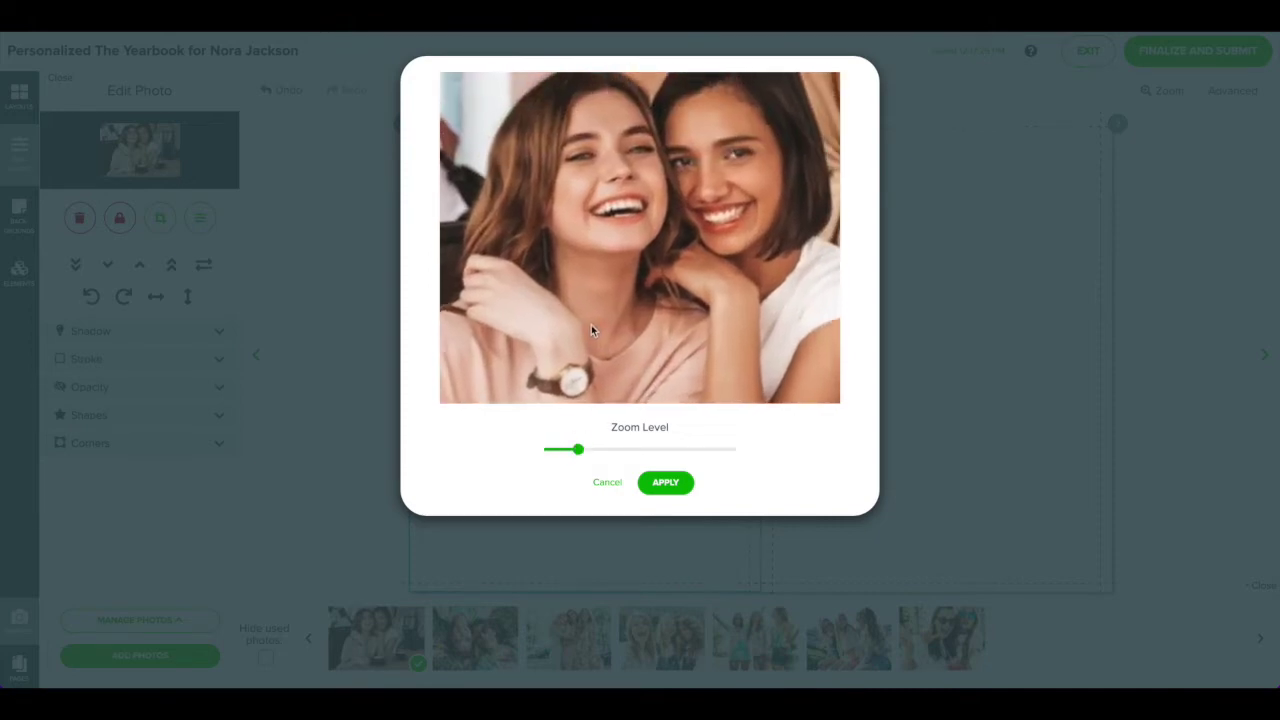
left_click_drag(591, 330, 576, 360)
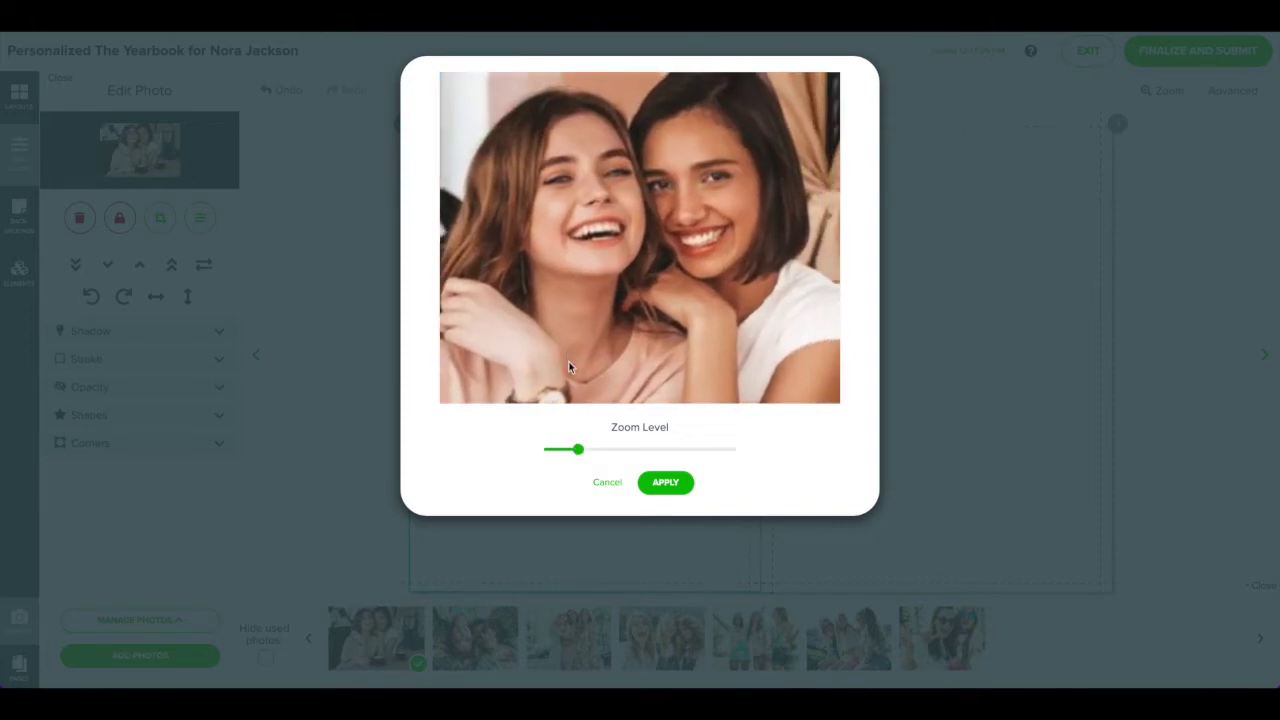
left_click(651, 482)
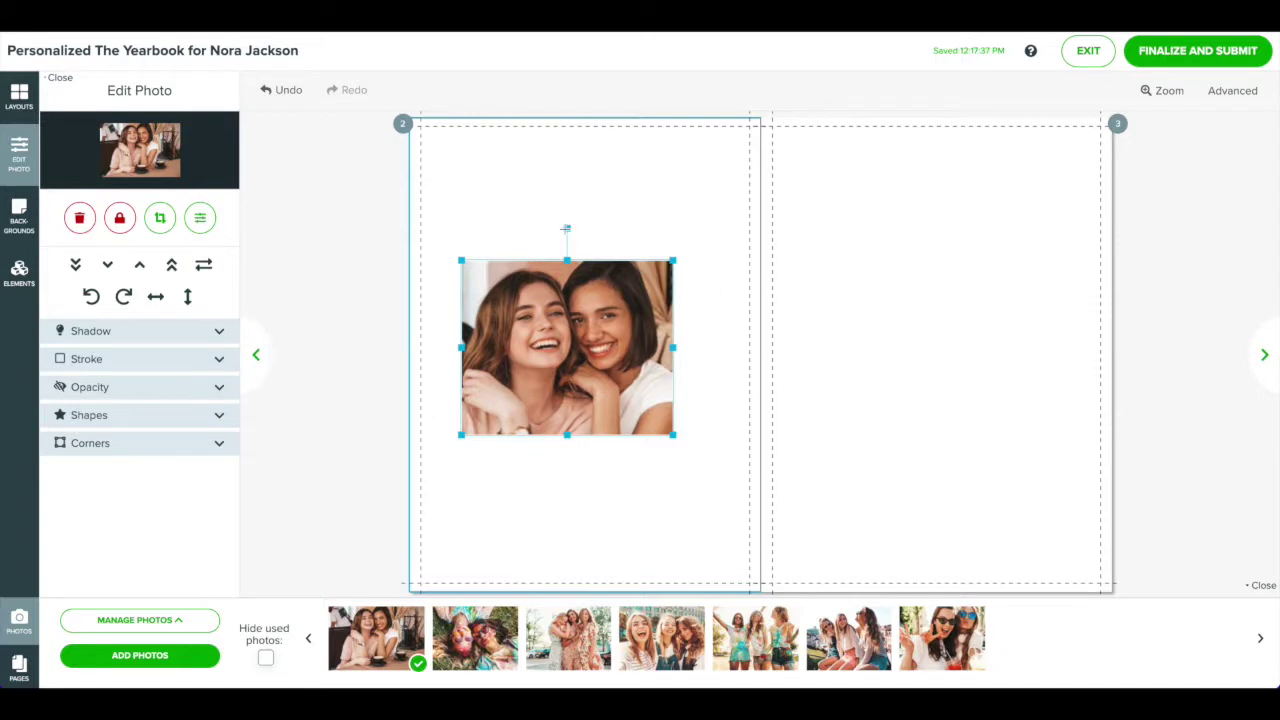
mouse_move(566, 229)
left_mouse_down()
mouse_move(529, 234)
mouse_move(588, 233)
mouse_move(566, 229)
left_mouse_up()
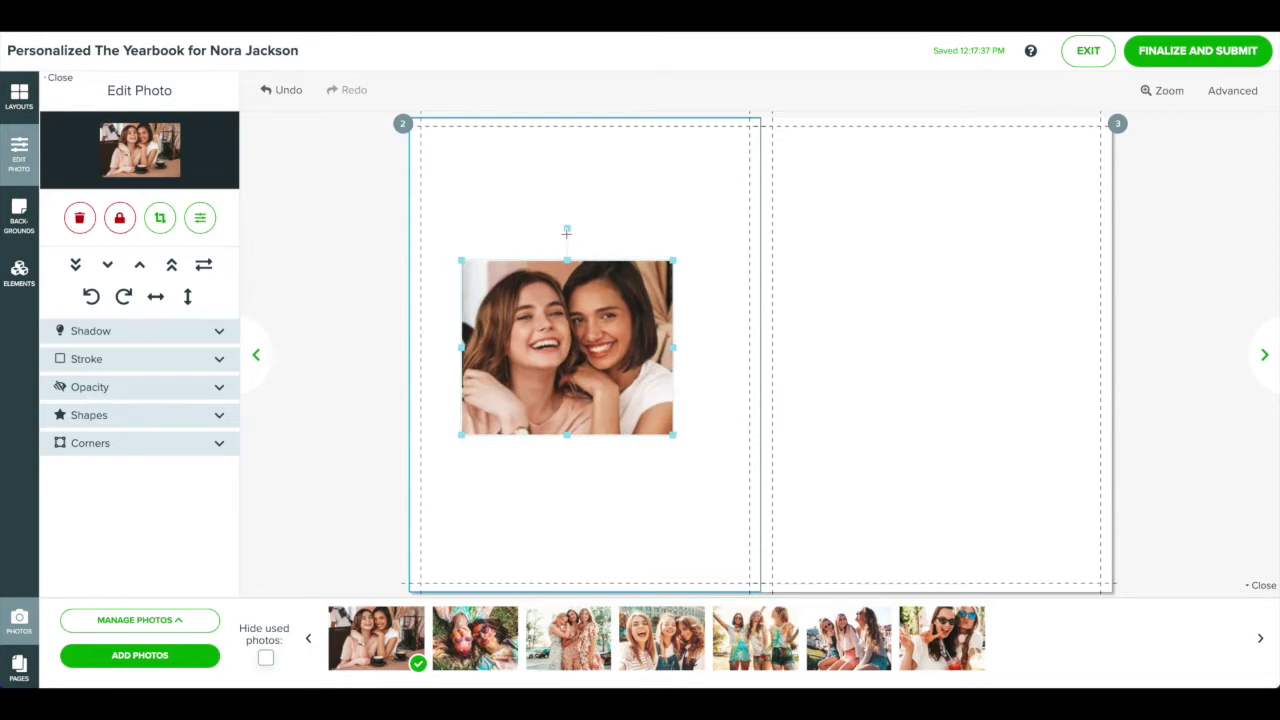
- Try rotating, mirroring and flipping the café photo, leaving it upright
left_click(124, 297)
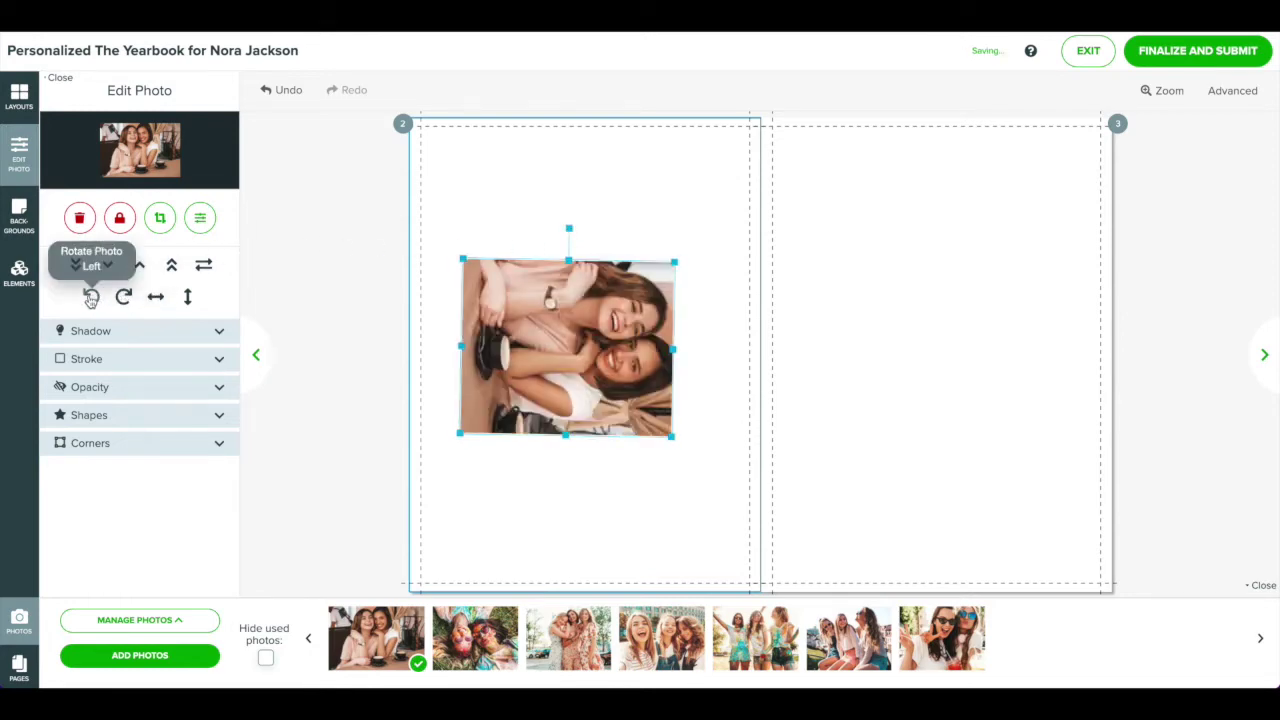
left_click(91, 297)
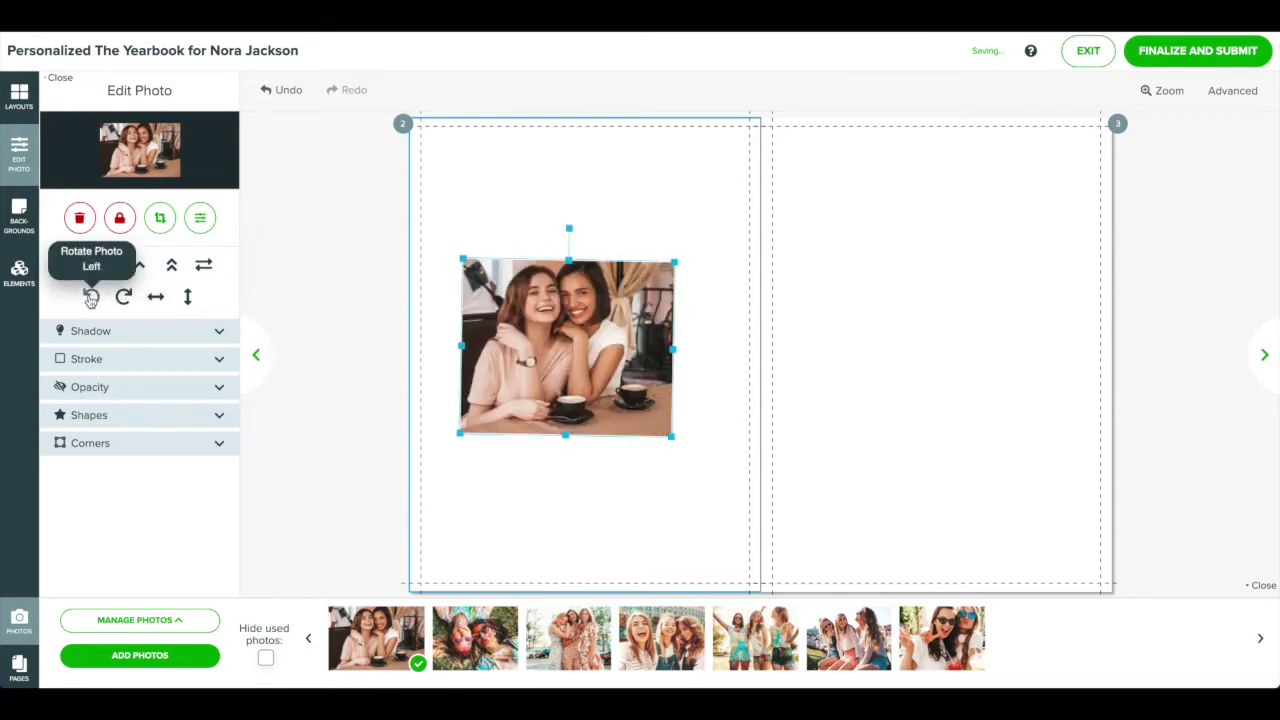
left_click(157, 299)
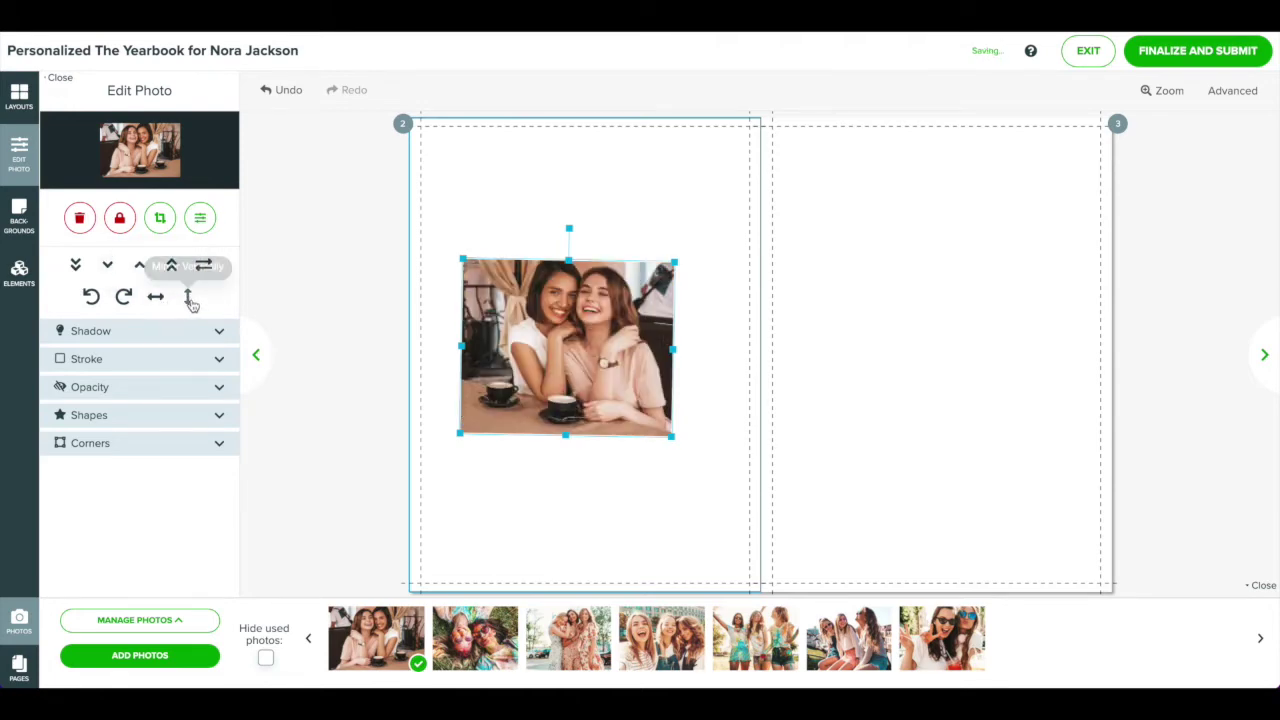
left_click(189, 298)
left_click(190, 300)
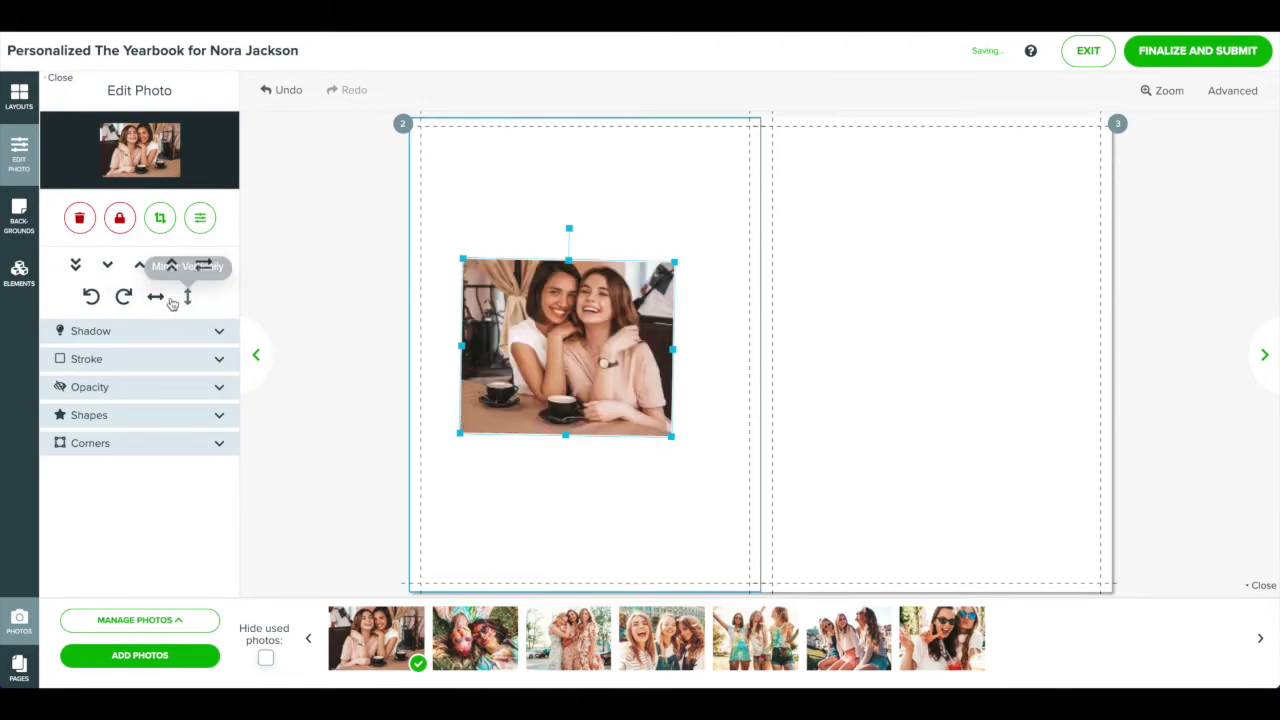
- Add the flowers photo, send it backward and forward, then swap it with the café photo
left_click(157, 298)
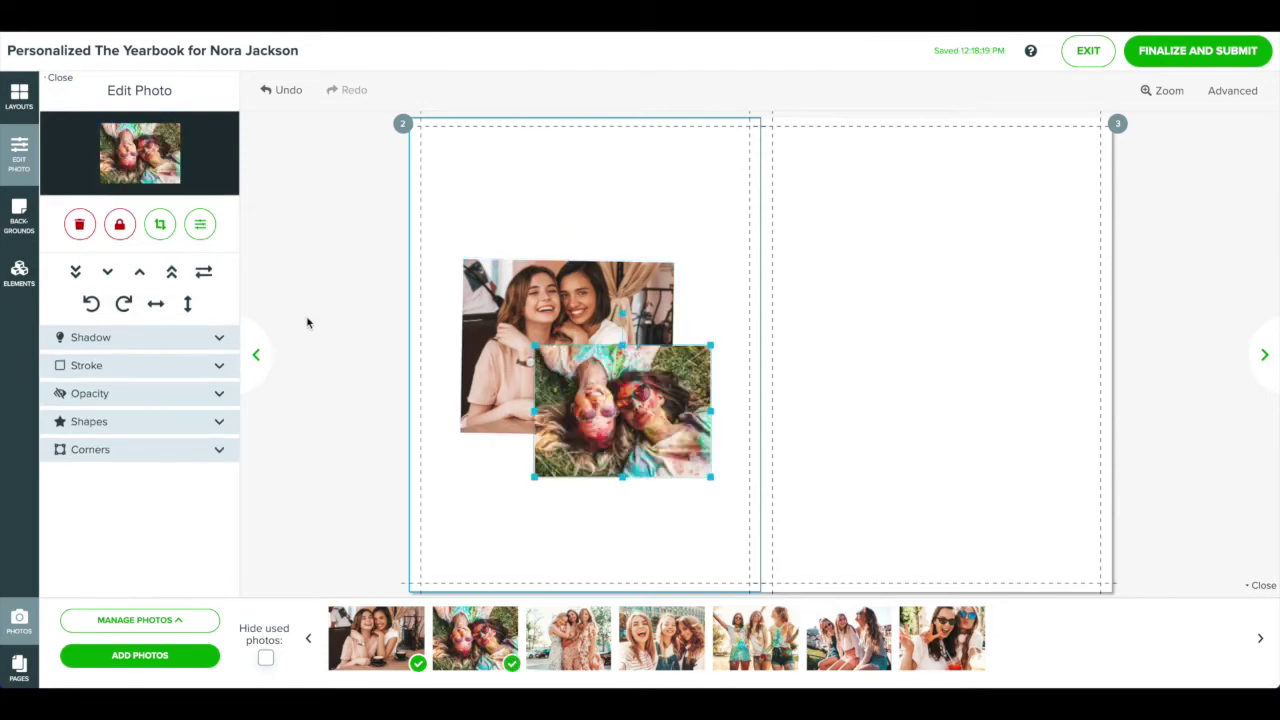
left_click(109, 273)
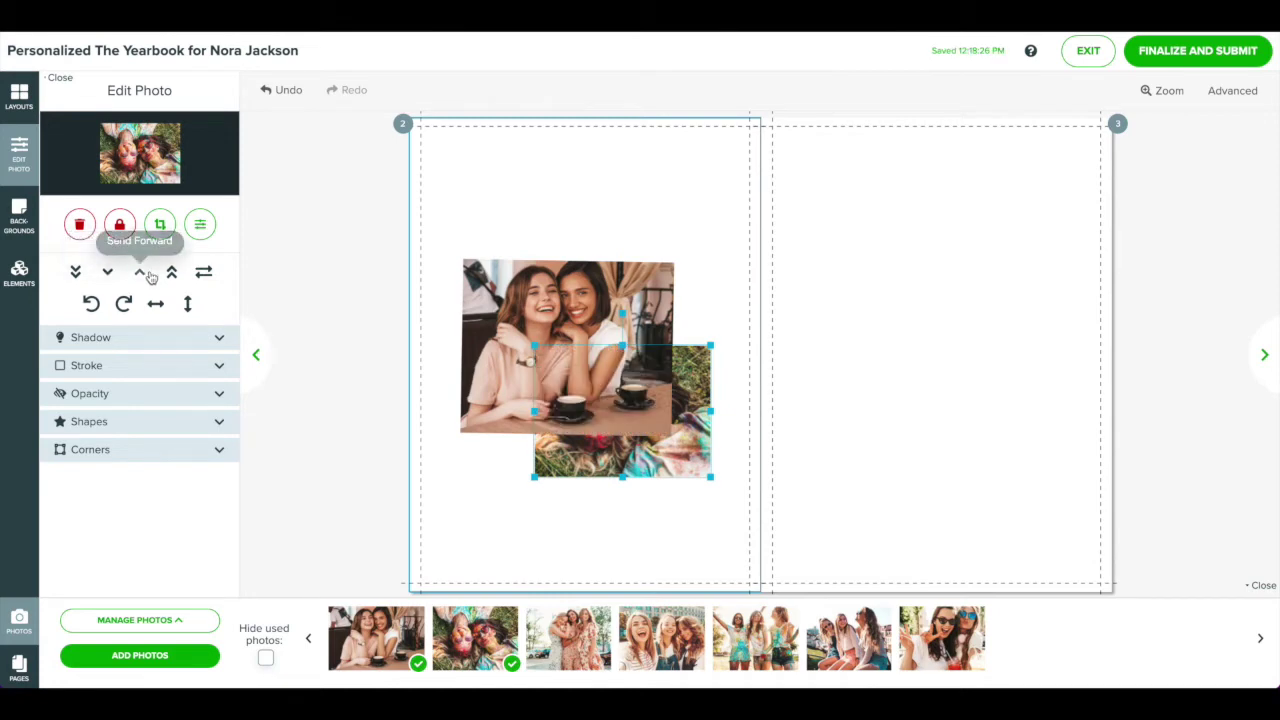
left_click(141, 274)
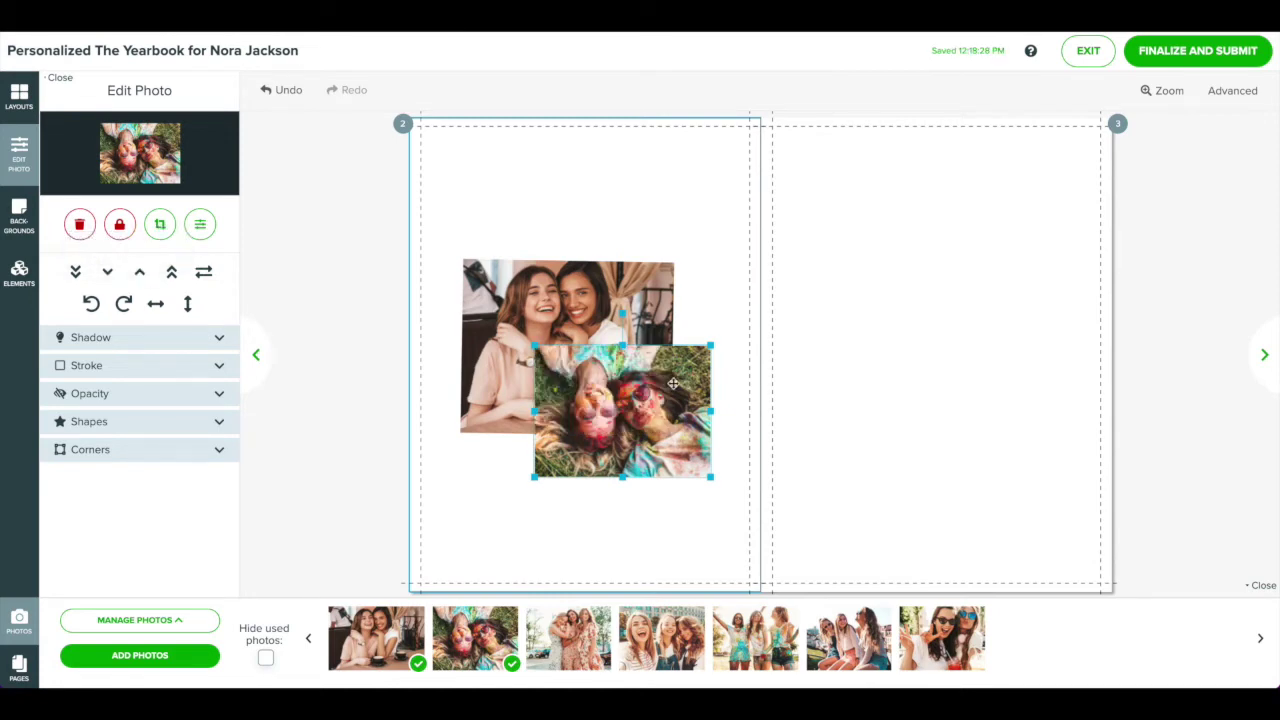
left_click(203, 274)
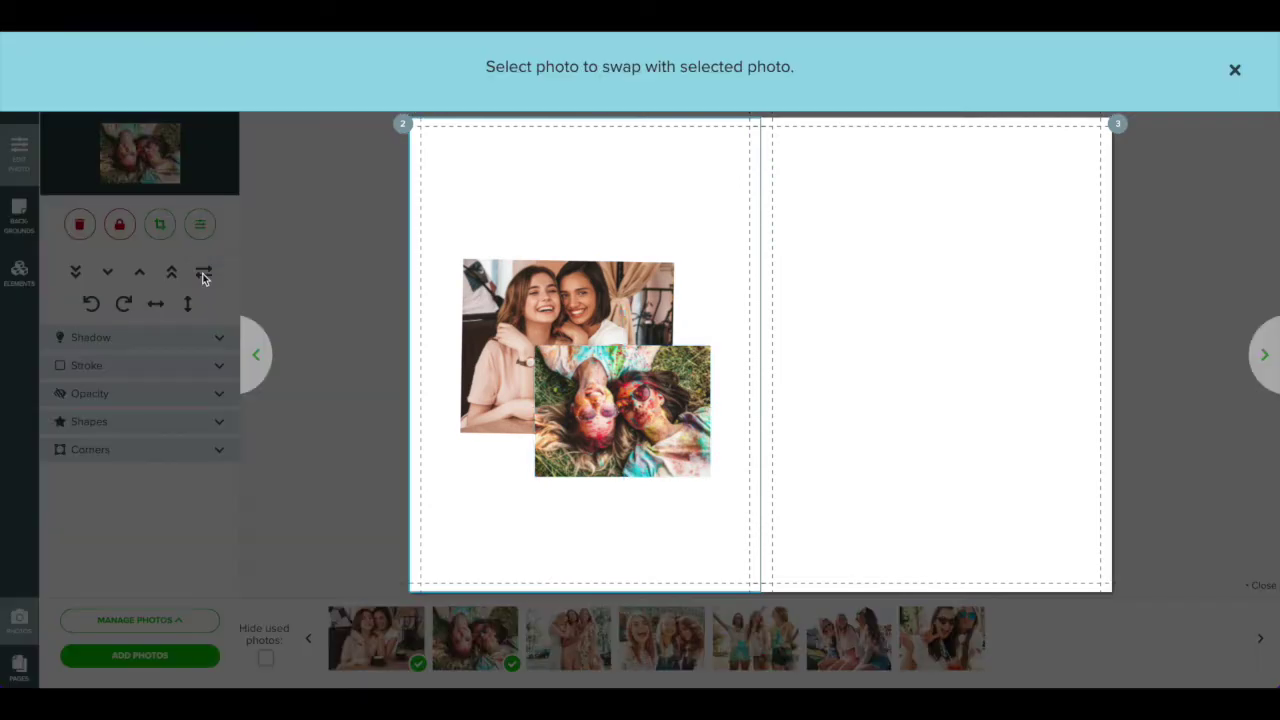
left_click(489, 290)
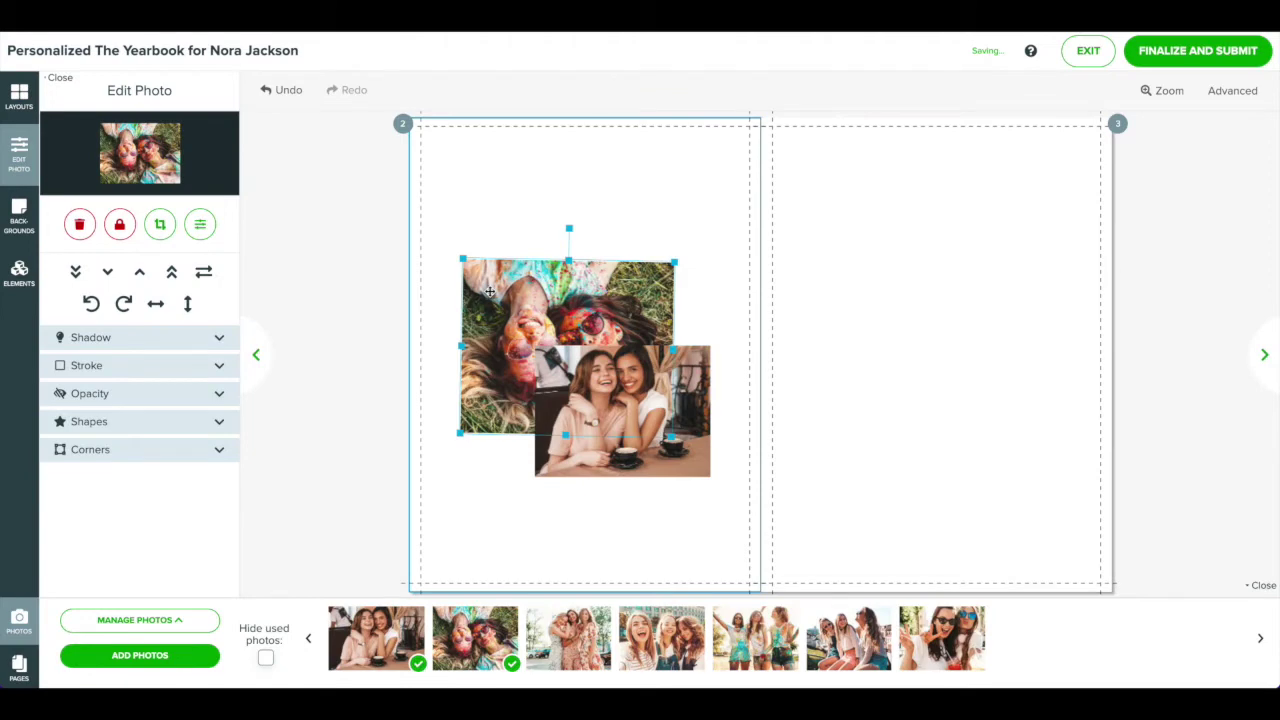
- Give the photo a drop shadow and dark border, and lower its opacity
left_click(216, 340)
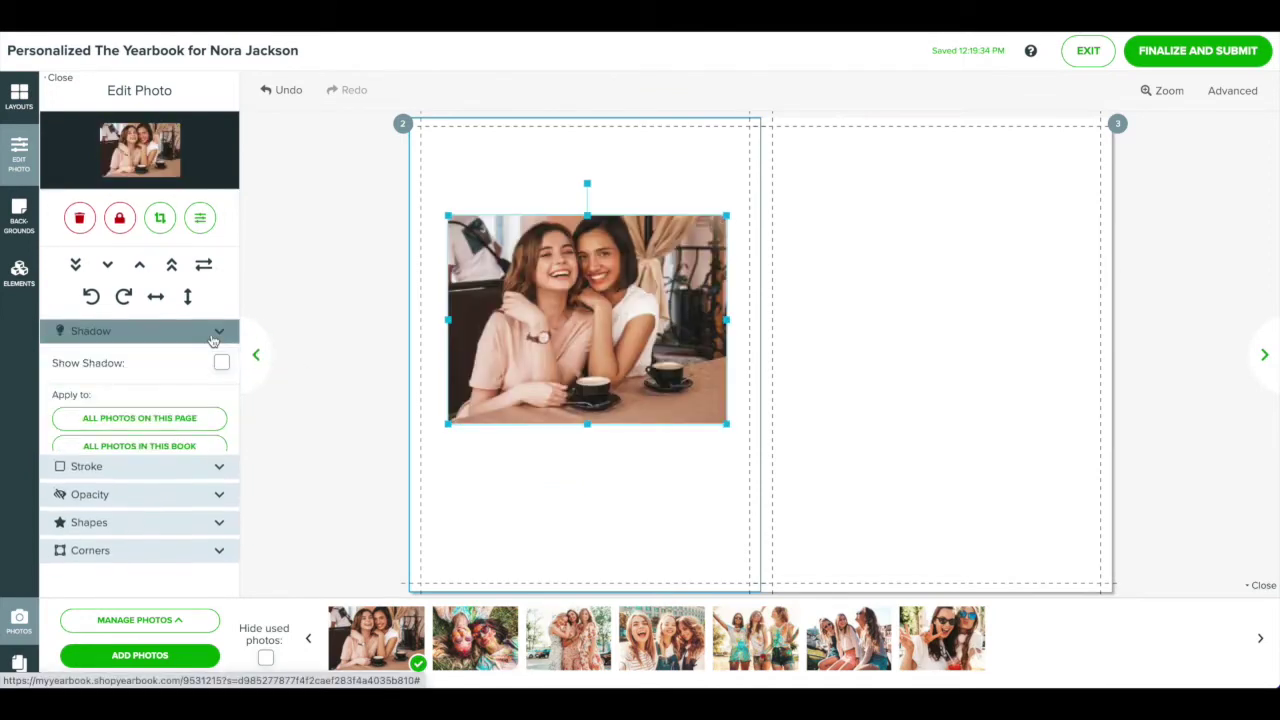
left_click(223, 363)
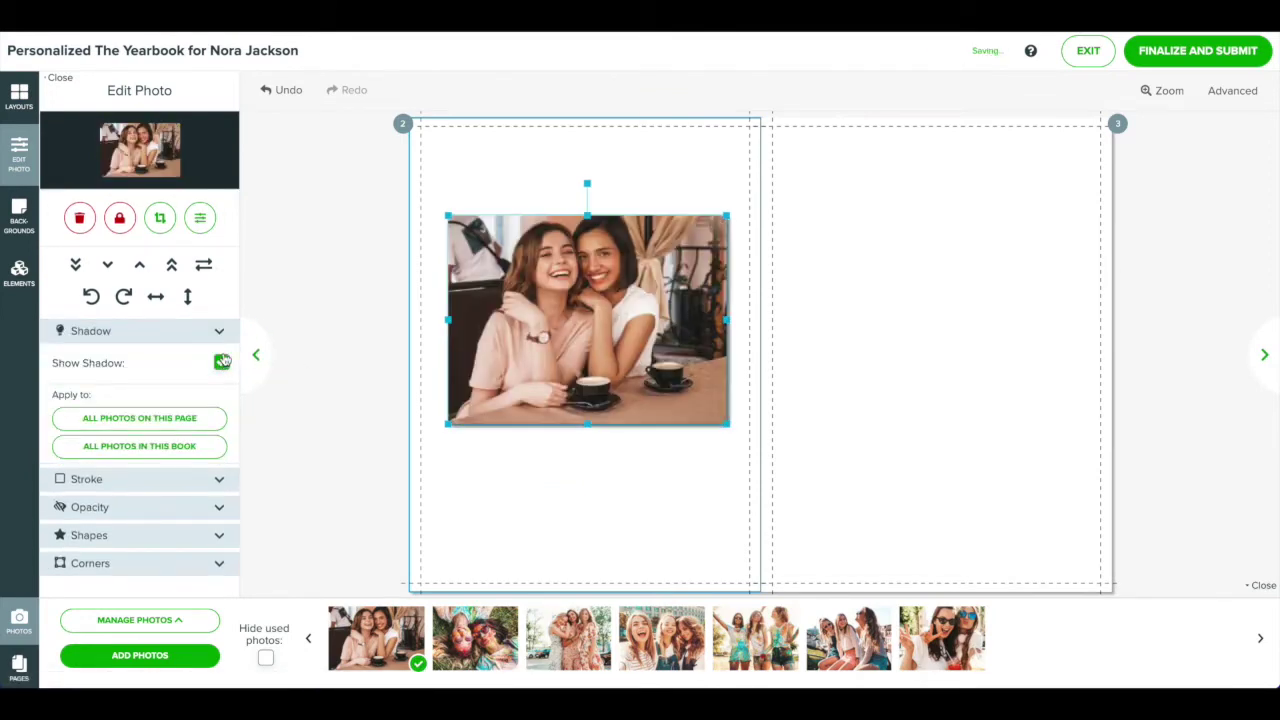
left_click(222, 361)
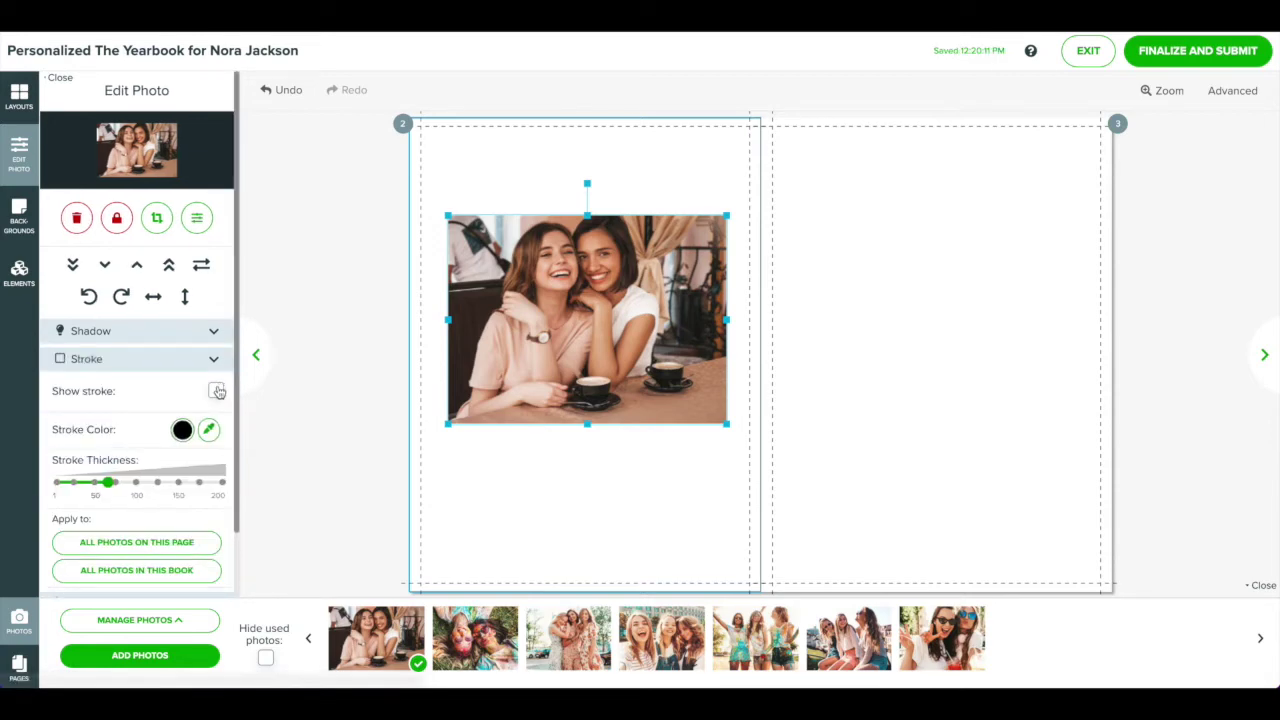
left_click(217, 391)
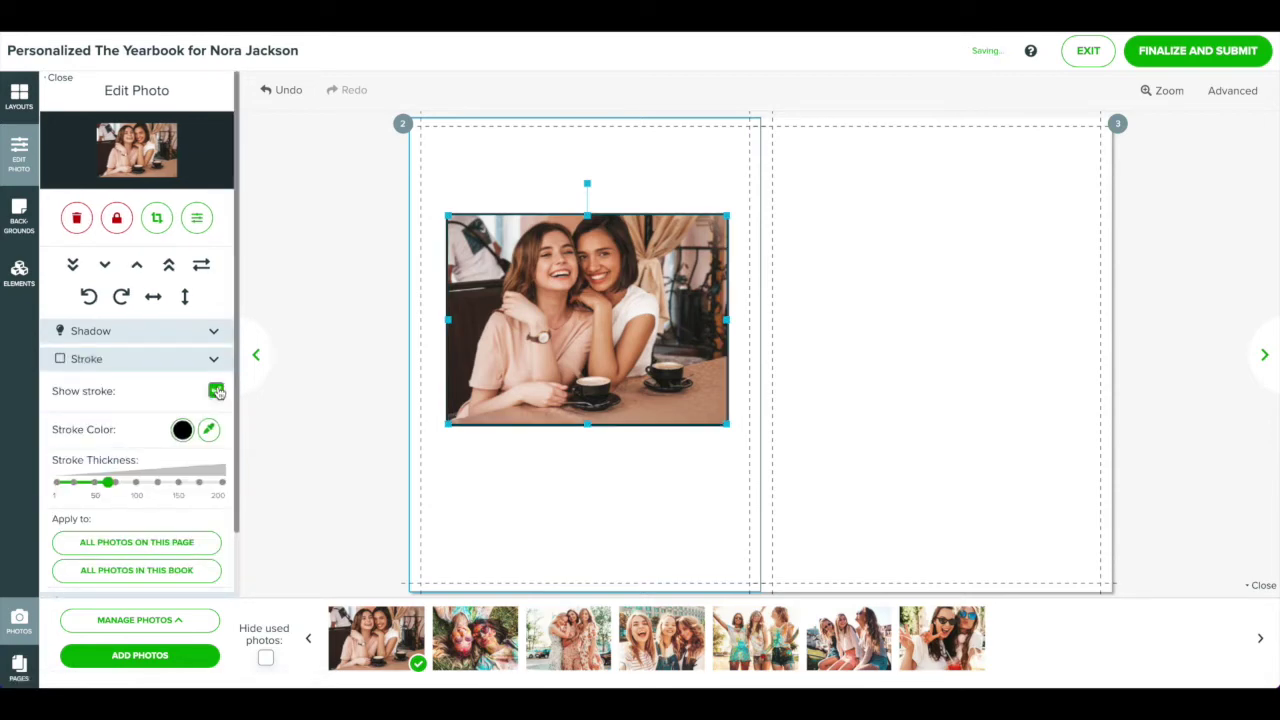
left_click(217, 389)
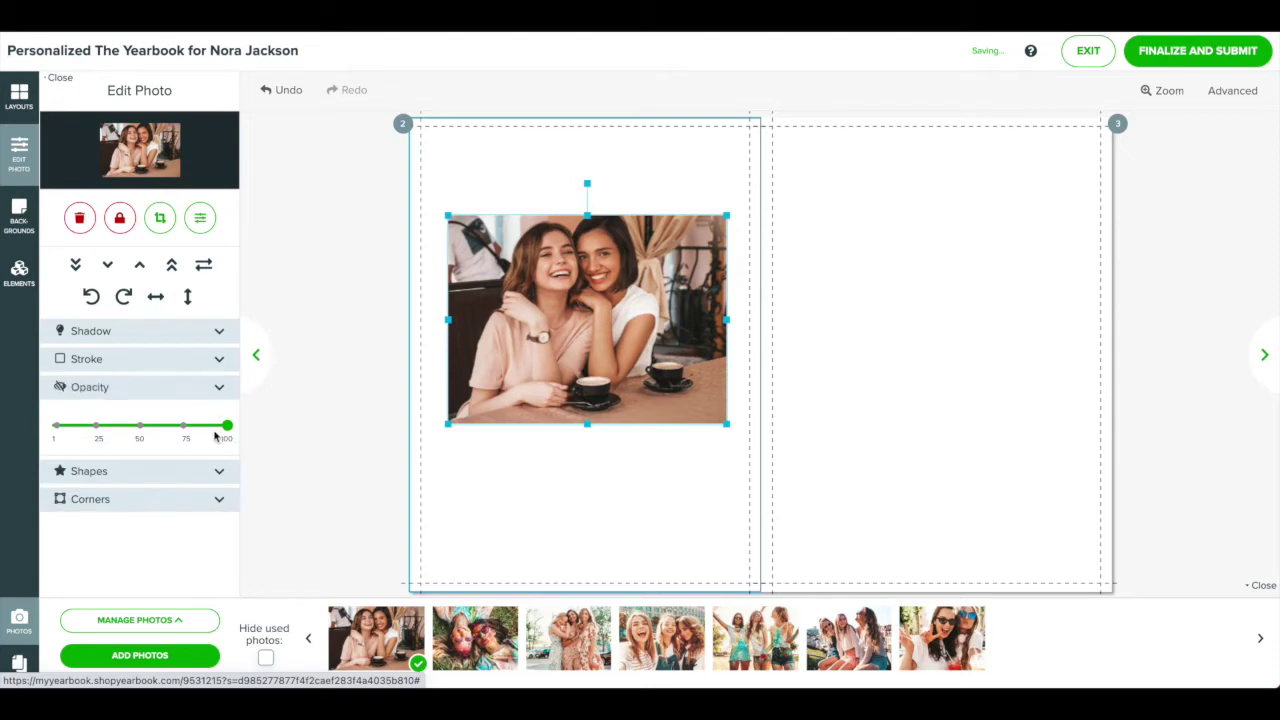
left_click_drag(226, 425, 140, 425)
- Try an oval shape, radius-26 rounded corners and black paper corners, undoing the corner frames
left_click(208, 471)
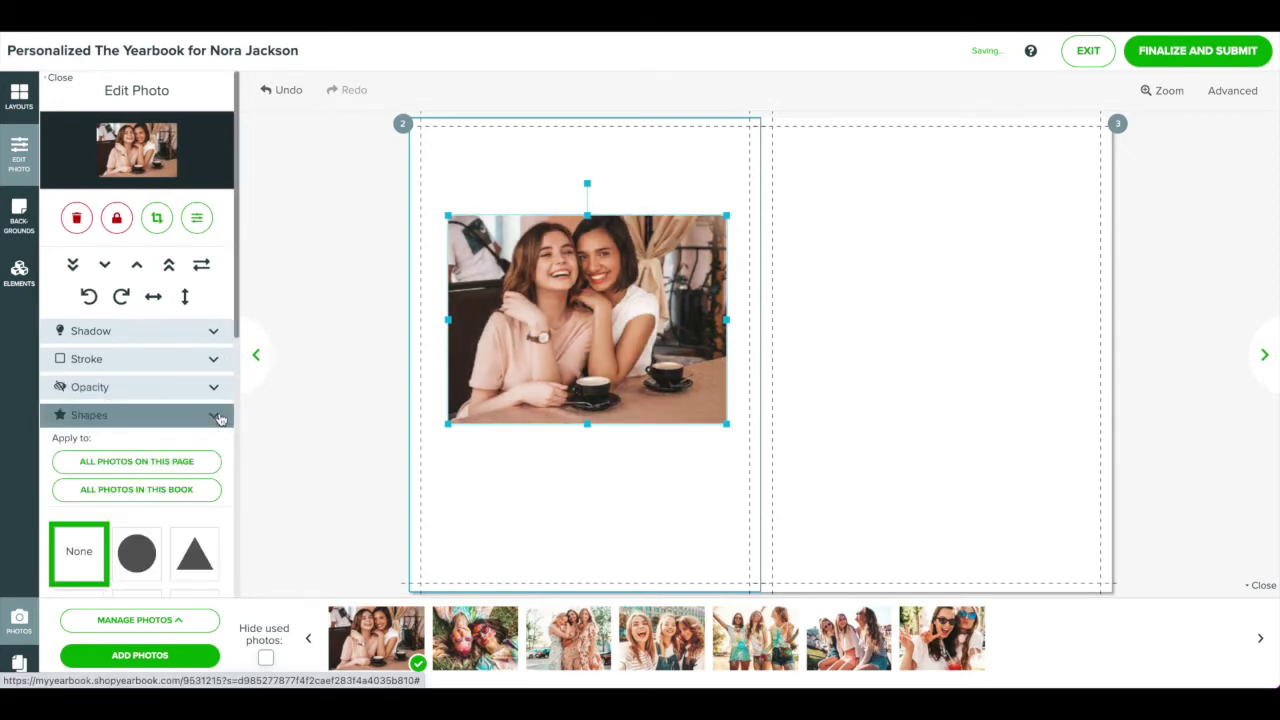
scroll(208, 441, "down", 5)
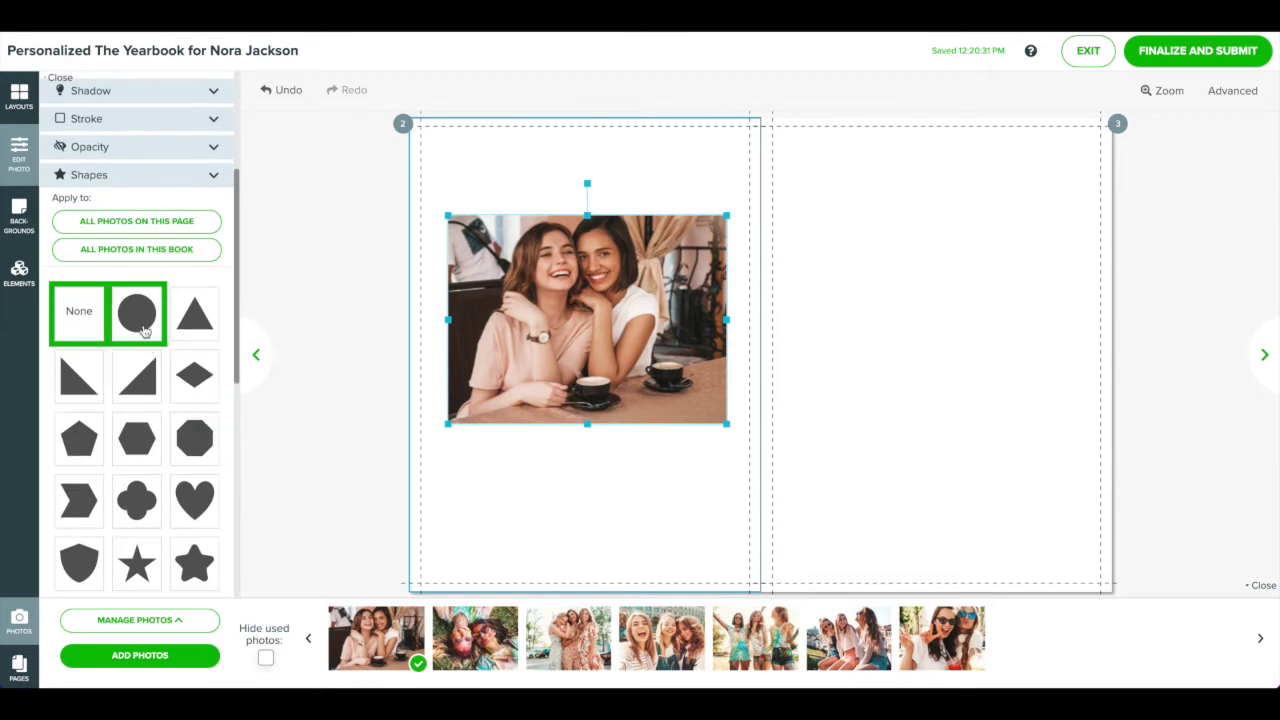
left_click(142, 326)
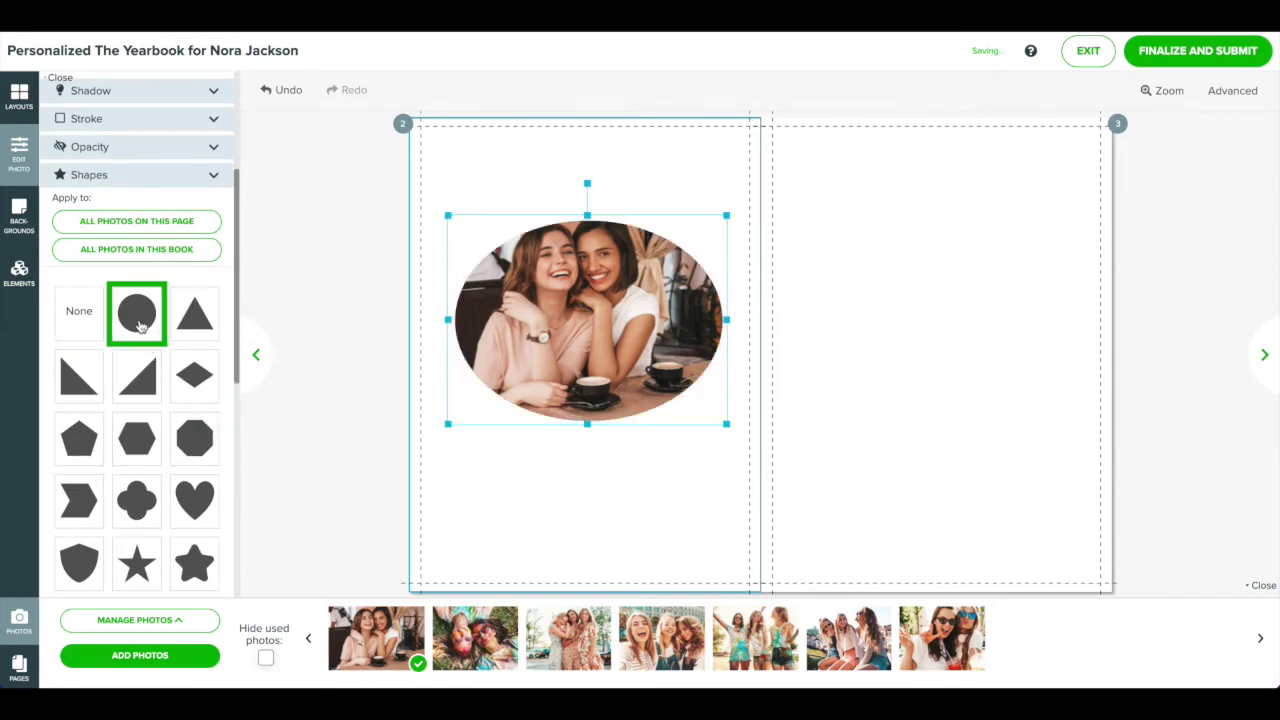
left_click(214, 444)
scroll(163, 452, "down", 2)
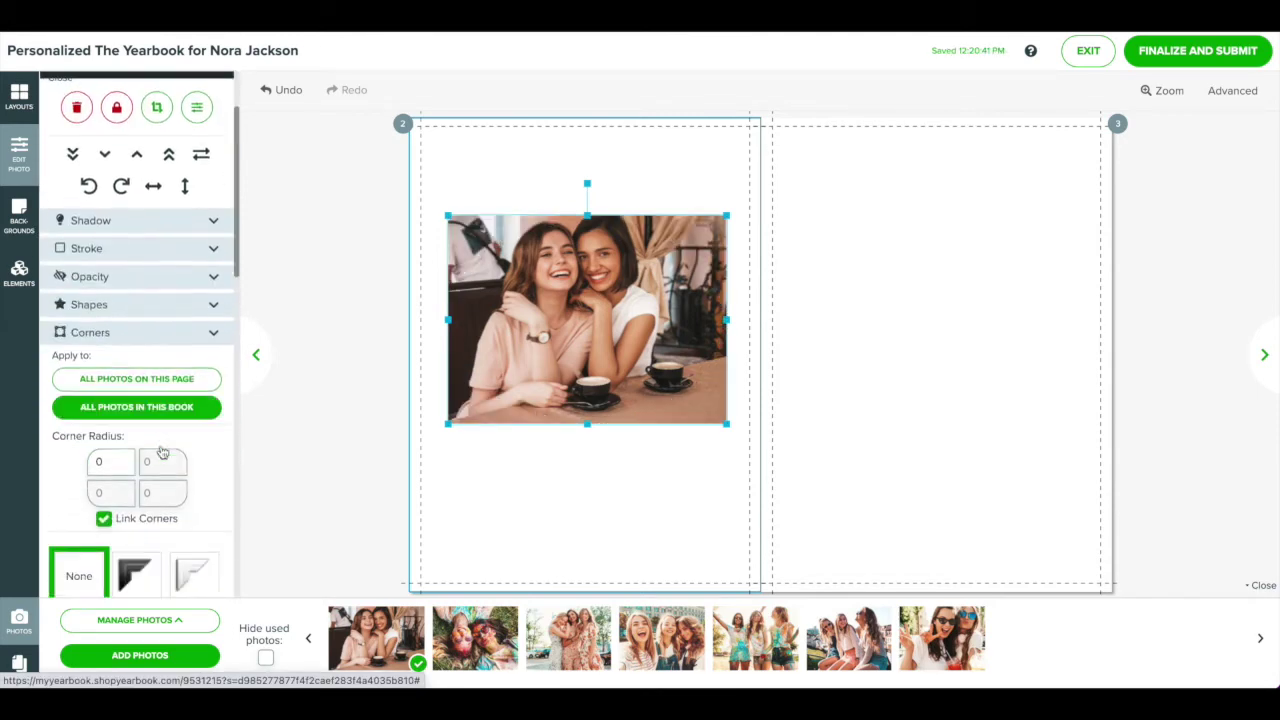
scroll(163, 452, "down", 3)
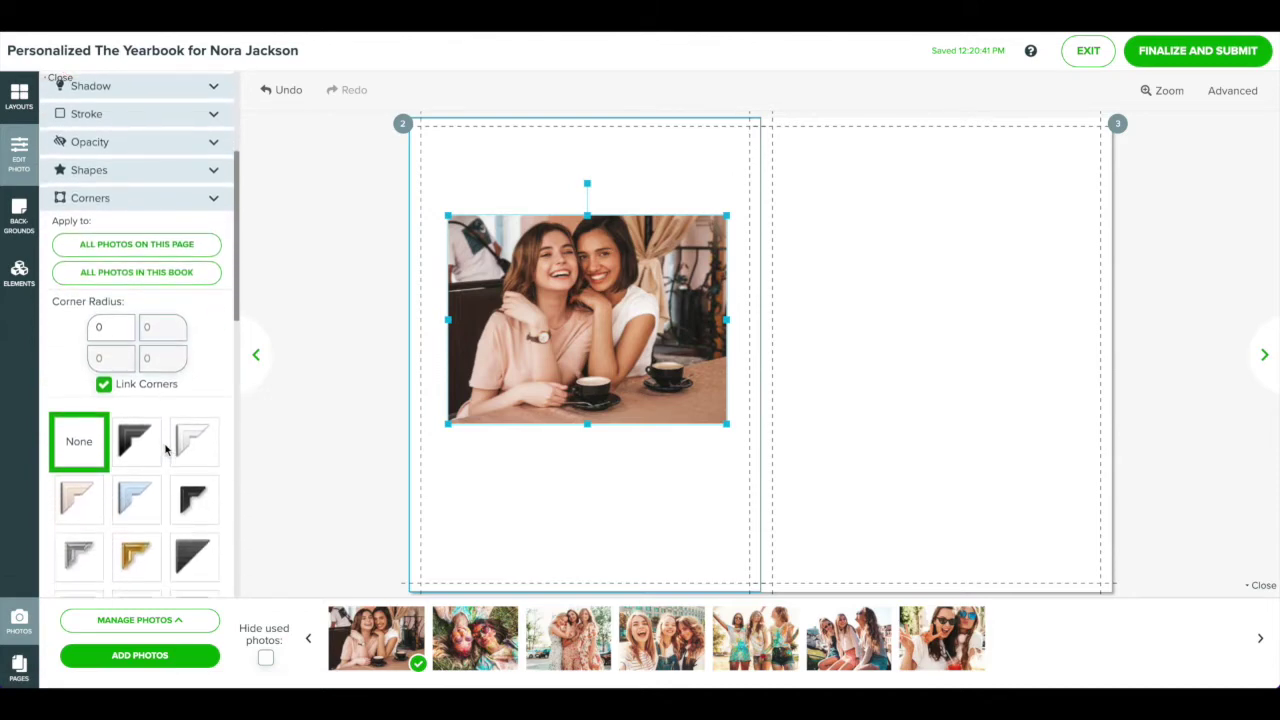
left_click(124, 324)
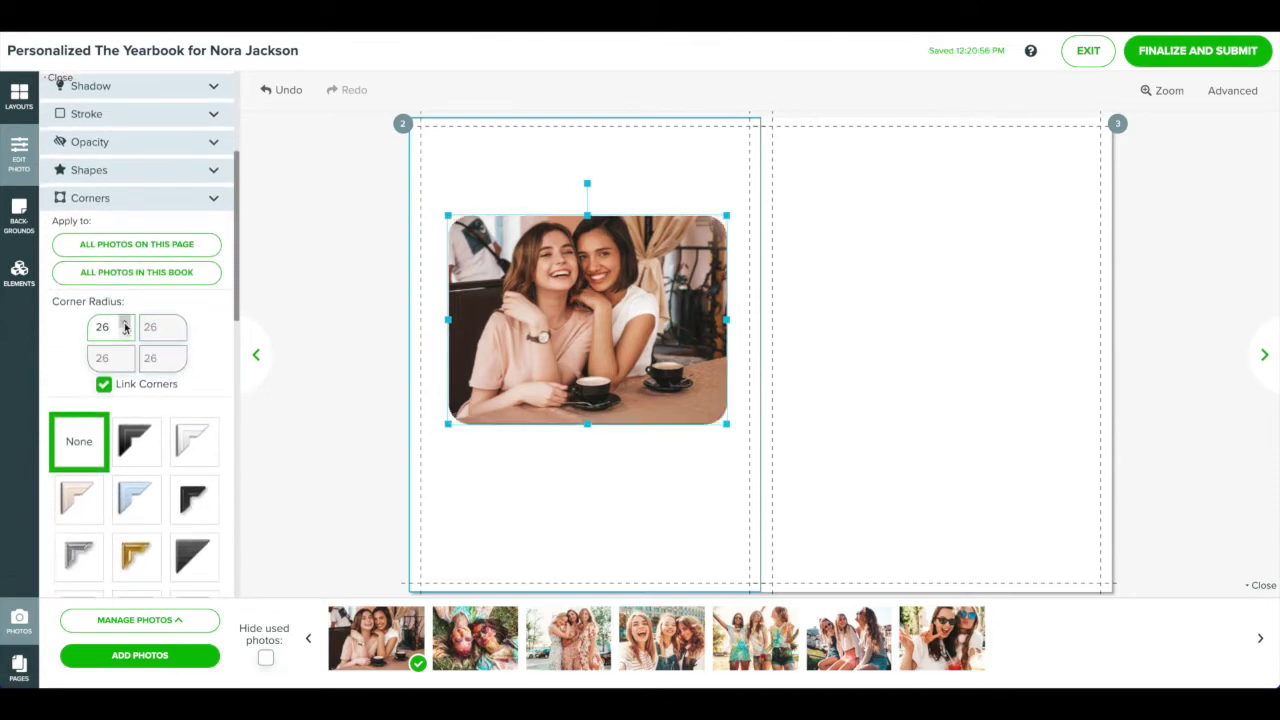
left_click(133, 443)
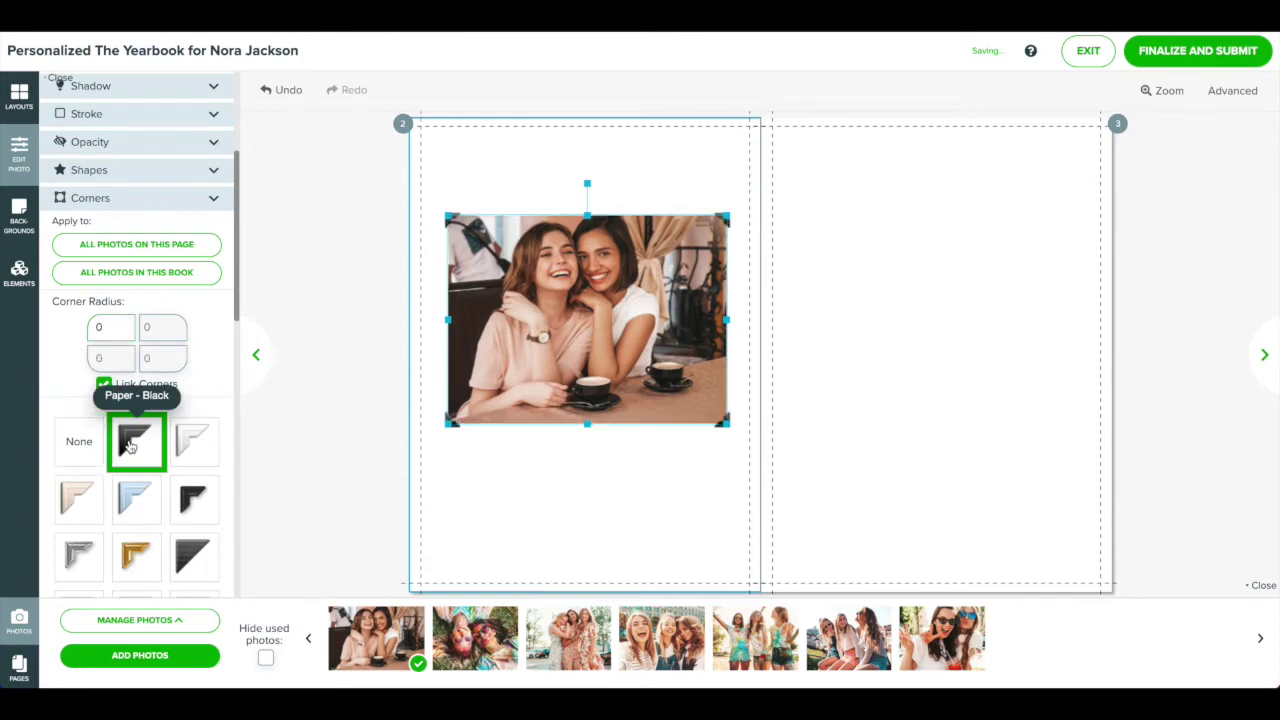
key("ctrl+z")
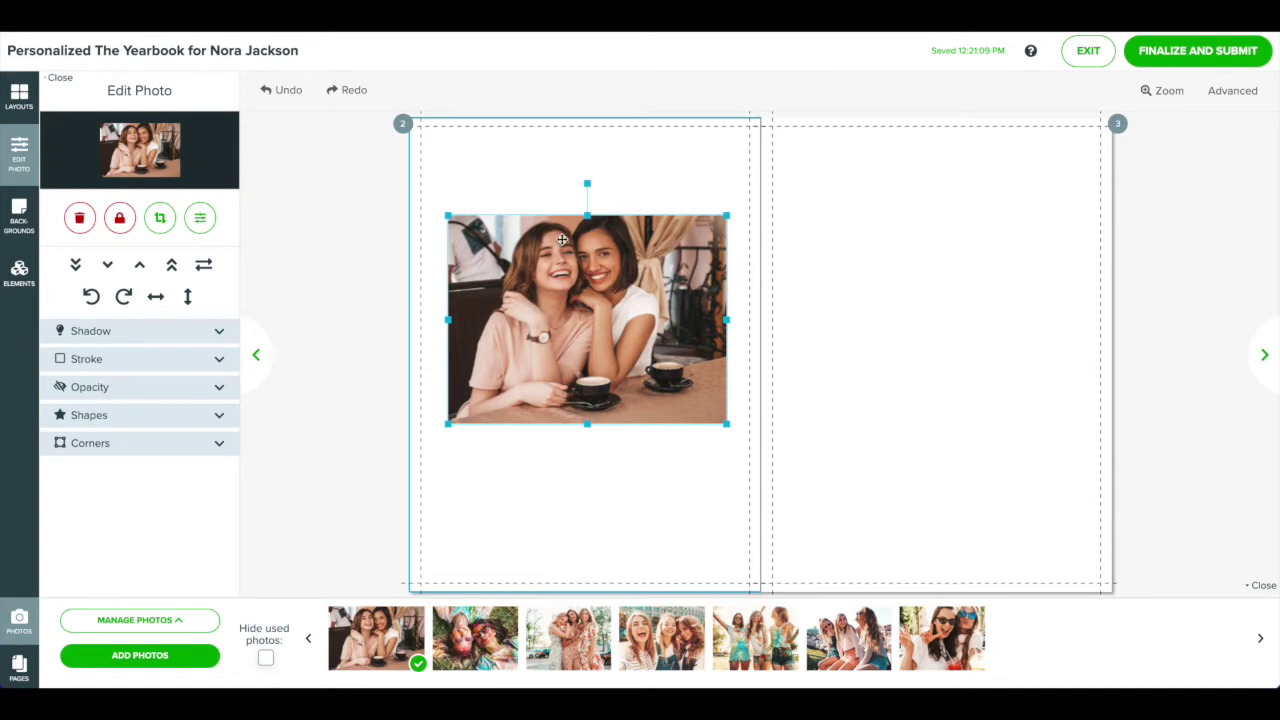
left_click(198, 222)
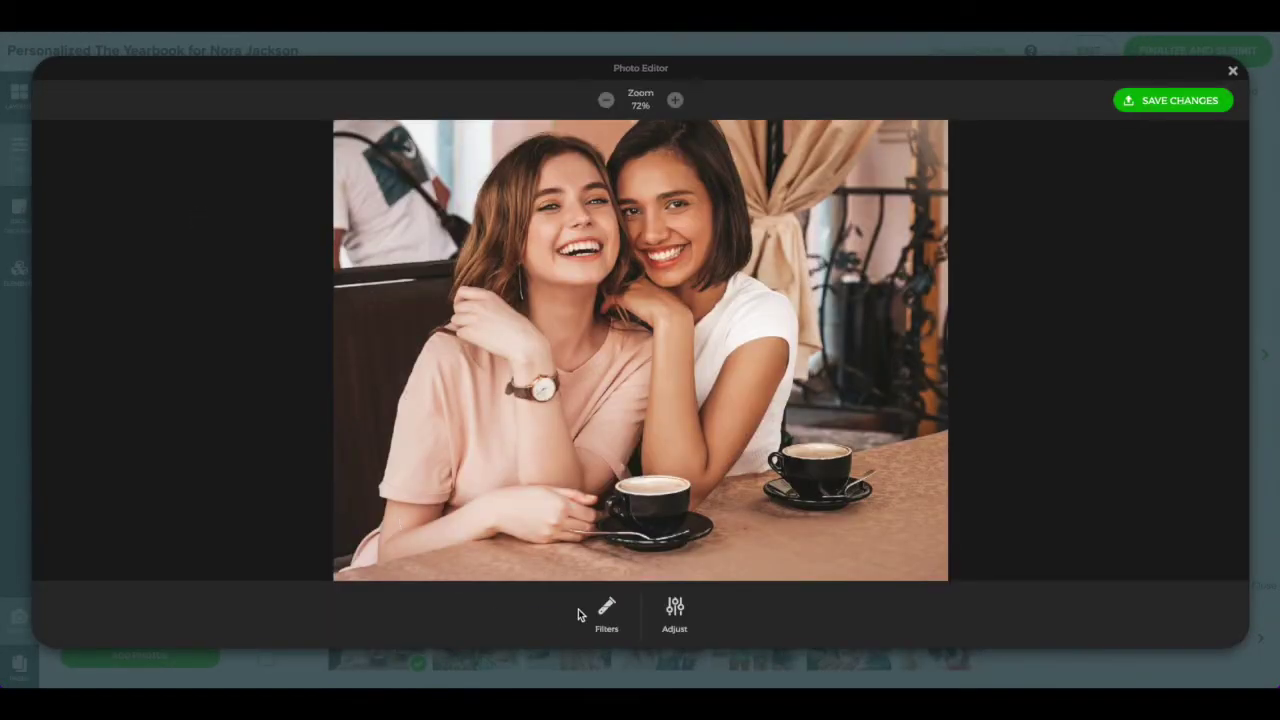
- Try the Front filter then remove it, and raise the café photo's brightness to +9%
left_click(606, 612)
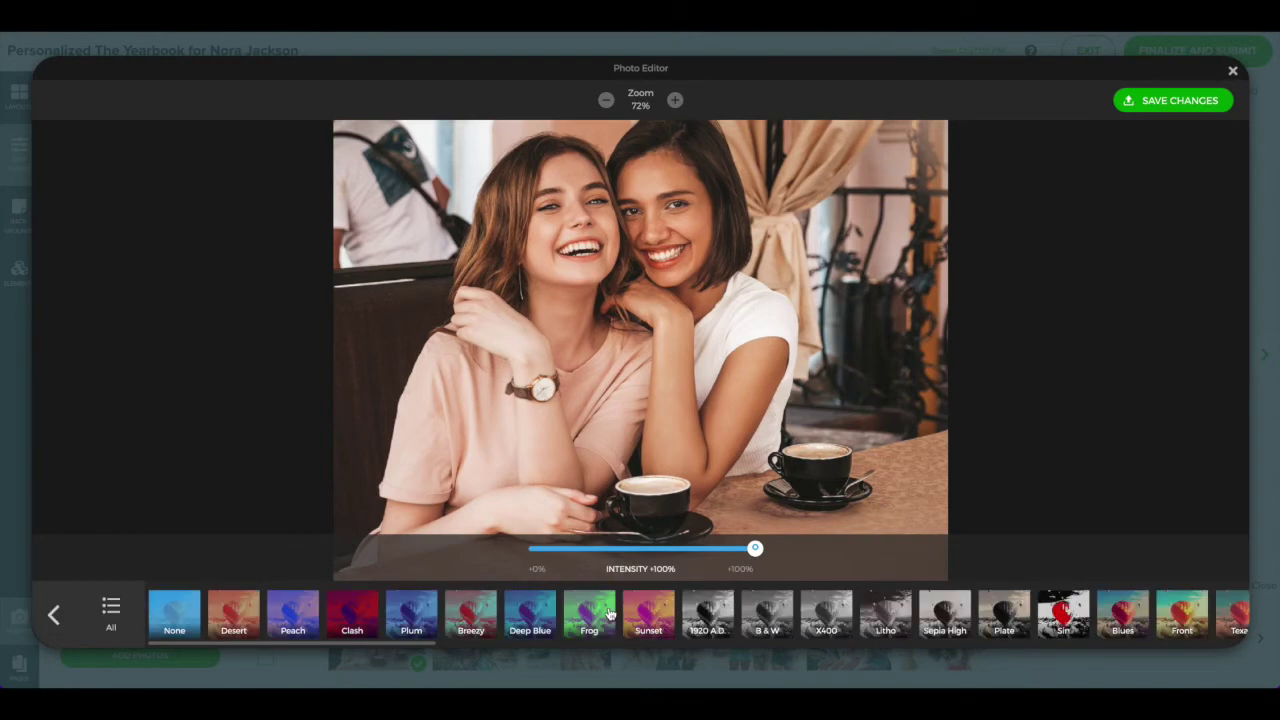
left_click(1168, 608)
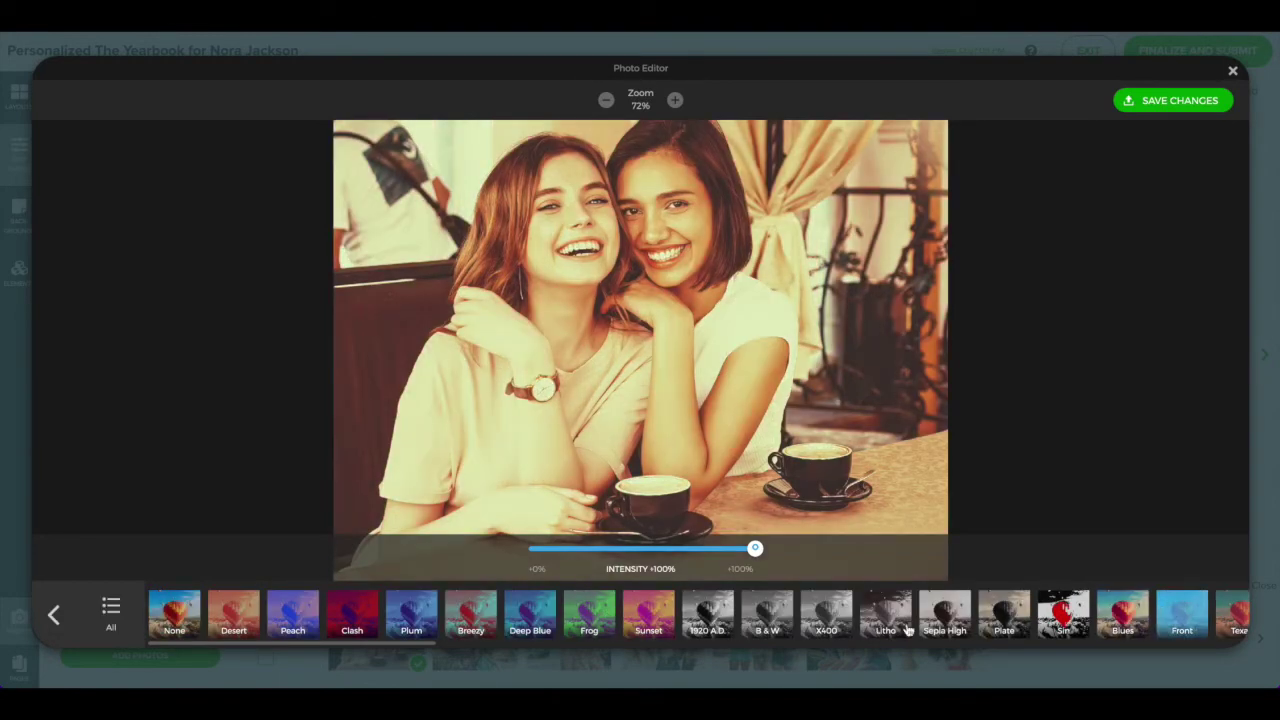
left_click(174, 612)
left_click(54, 614)
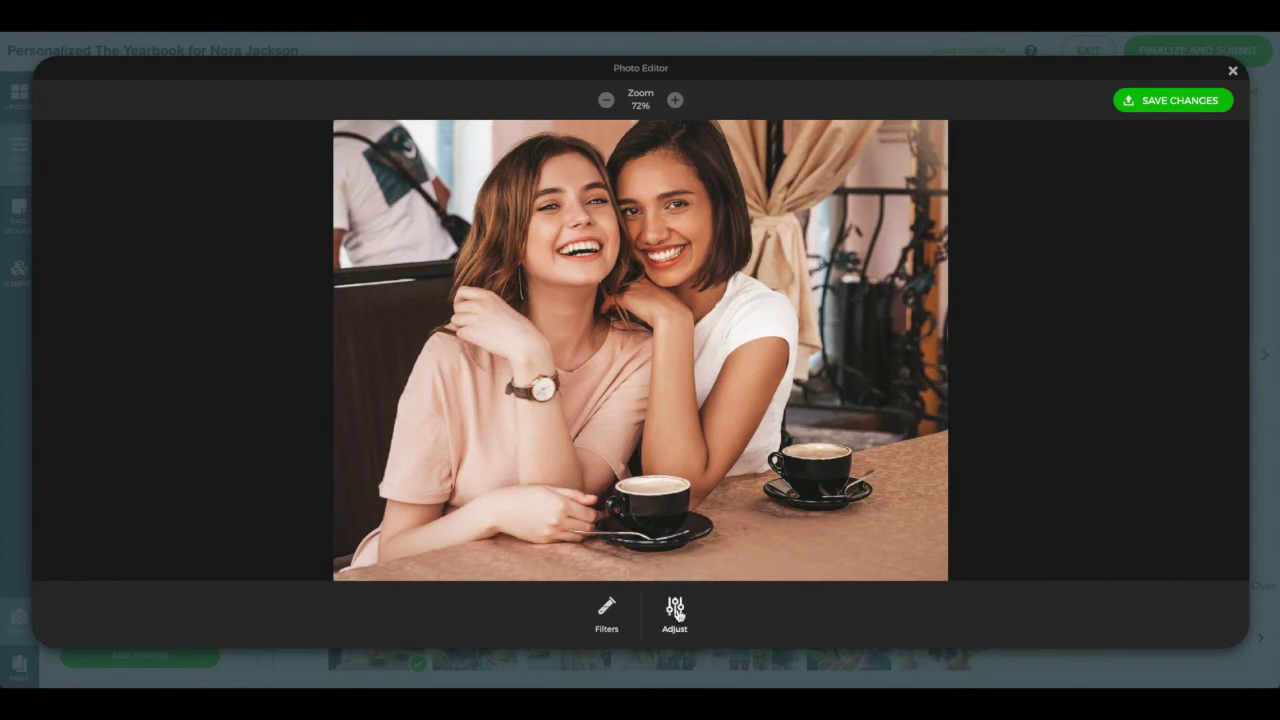
left_click(674, 610)
left_click(337, 610)
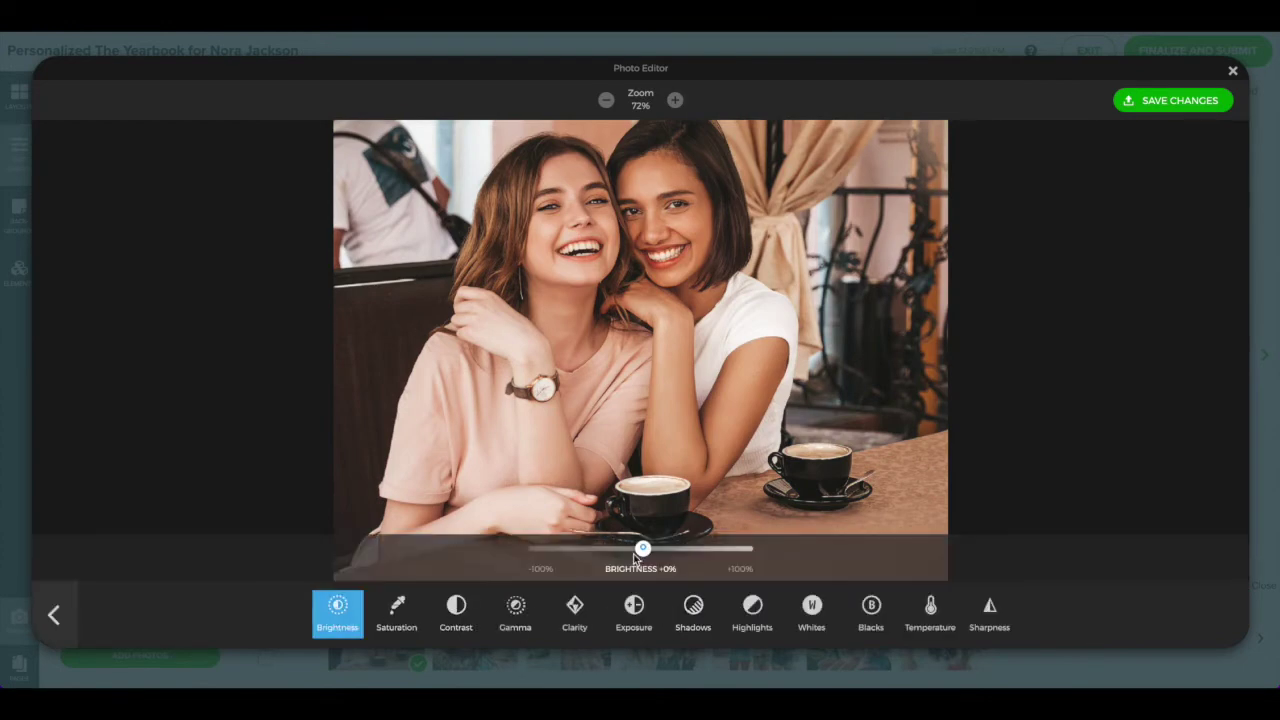
mouse_move(643, 548)
left_mouse_down()
mouse_move(666, 550)
mouse_move(646, 550)
left_mouse_up()
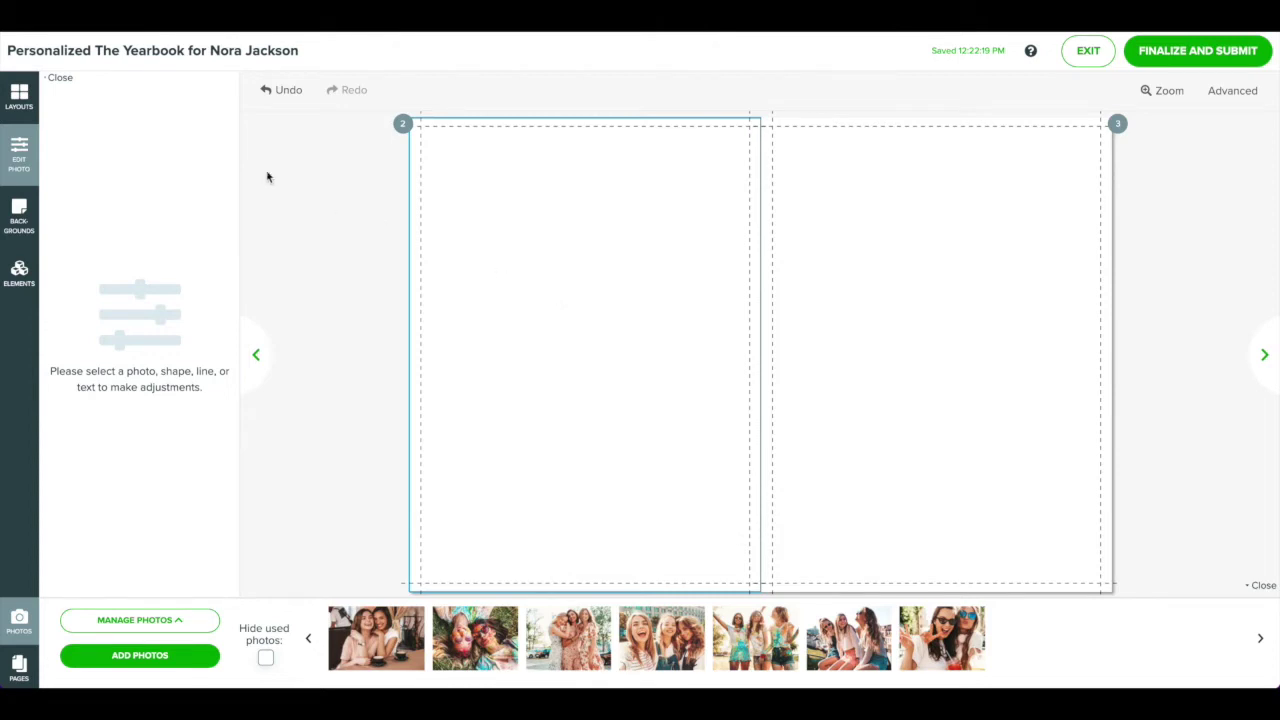
- Apply the four-photo Collage 61 layout to page 2 with the grass photo in its top-left frame
left_click(20, 97)
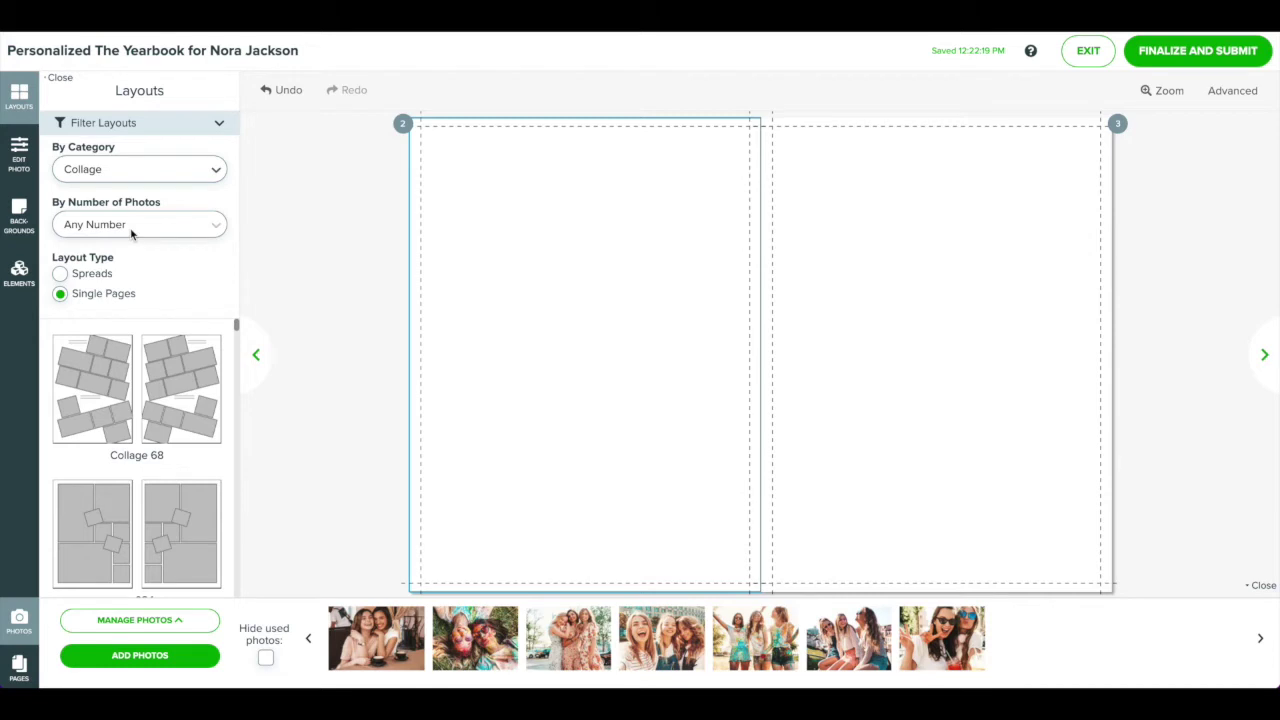
left_click(131, 228)
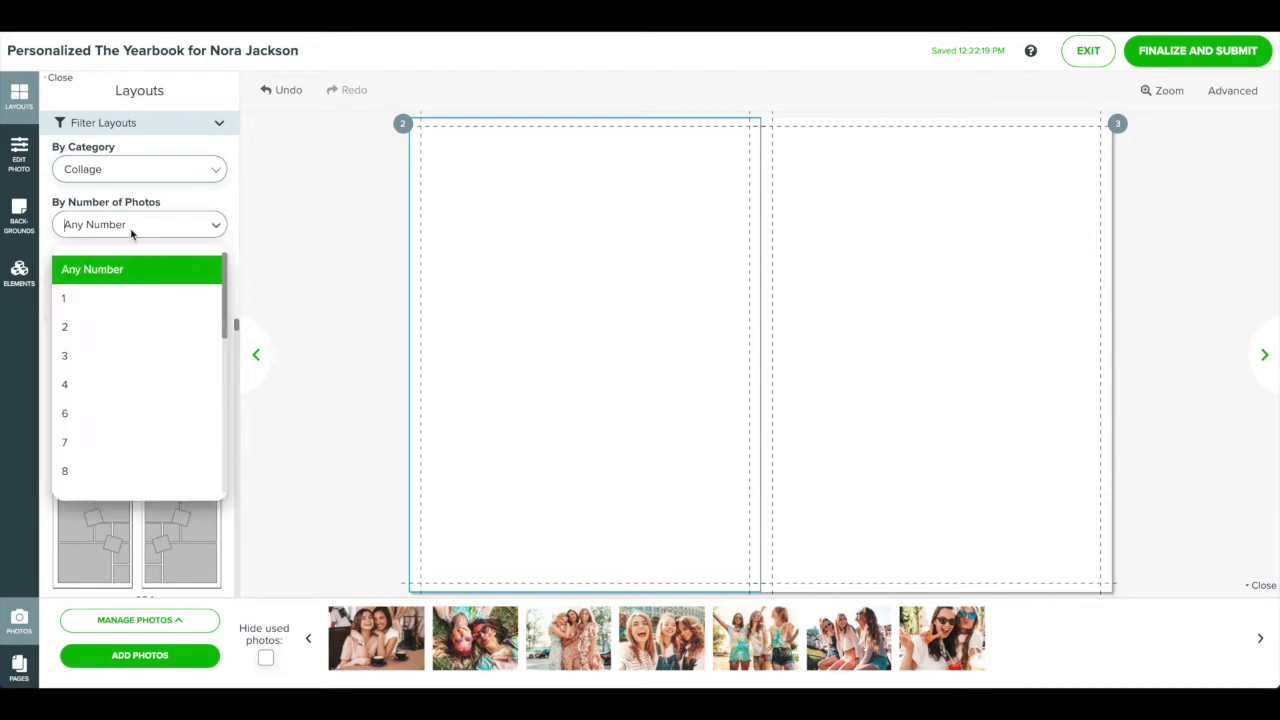
left_click(114, 384)
scroll(109, 378, "down", 5)
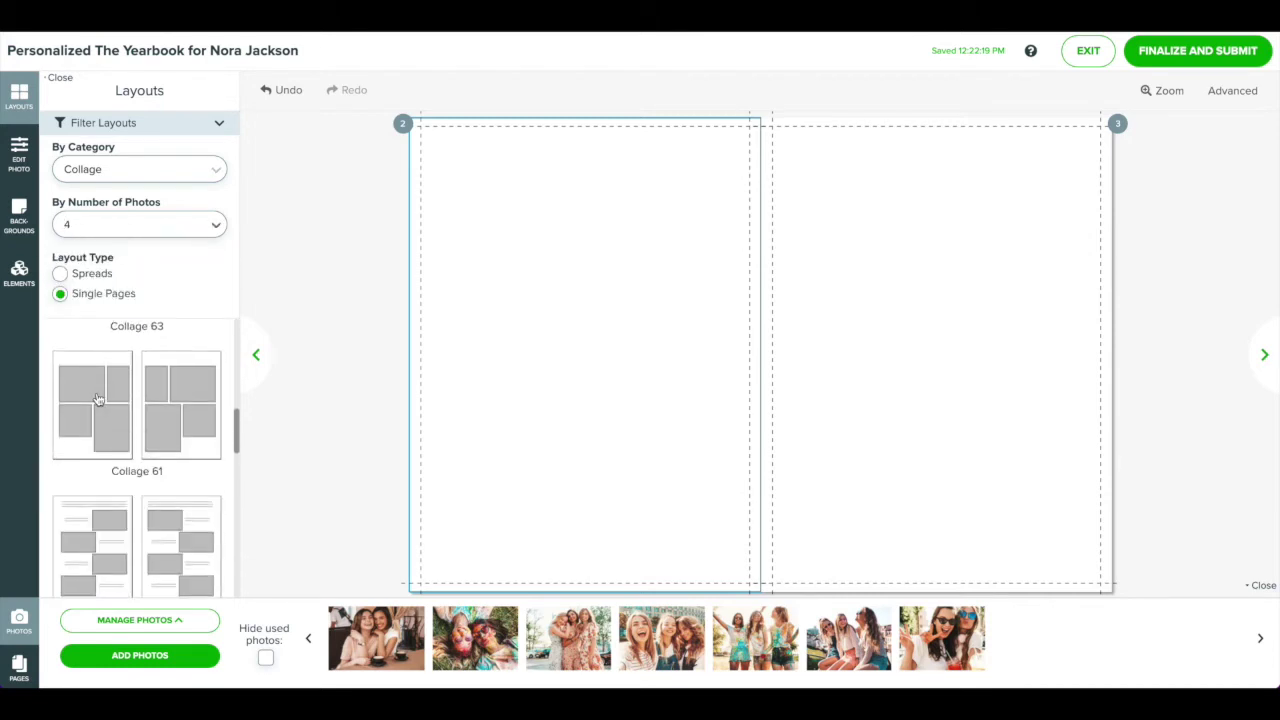
left_click_drag(100, 395, 559, 320)
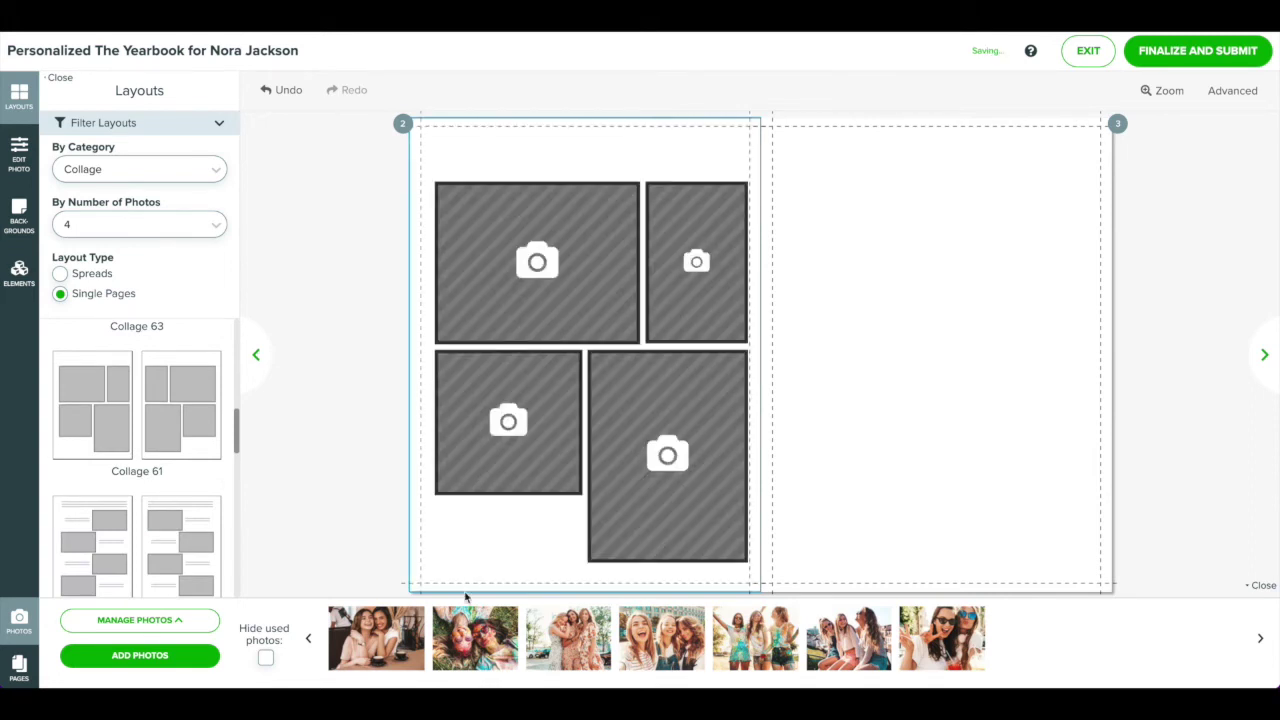
left_click_drag(452, 648, 513, 288)
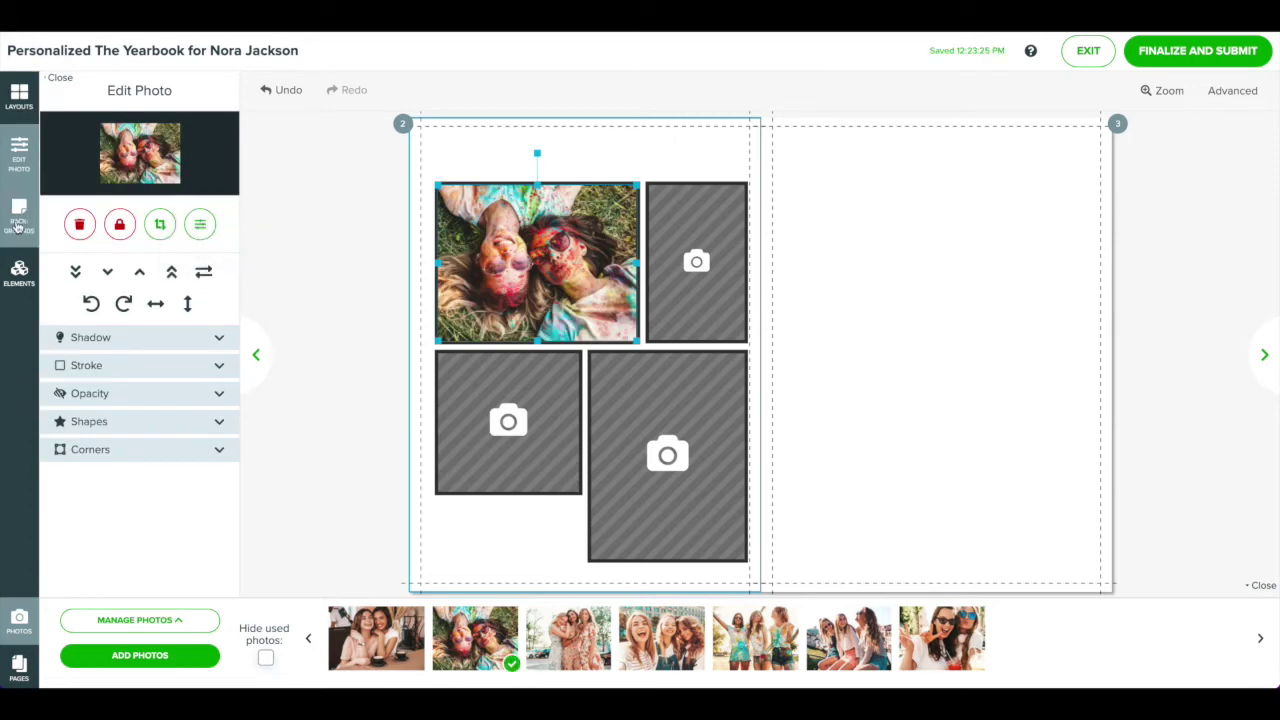
left_click(17, 224)
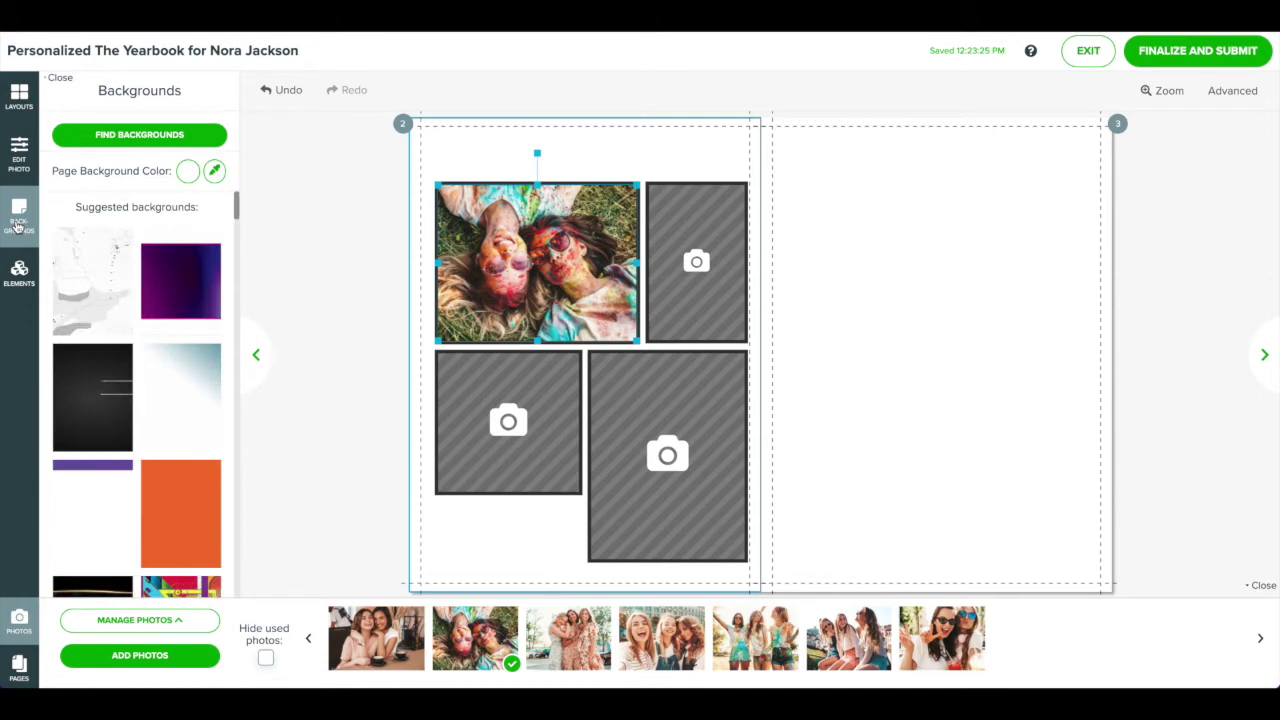
- Set page 2's background colour to a light pink shade from the colour picker
left_click(187, 173)
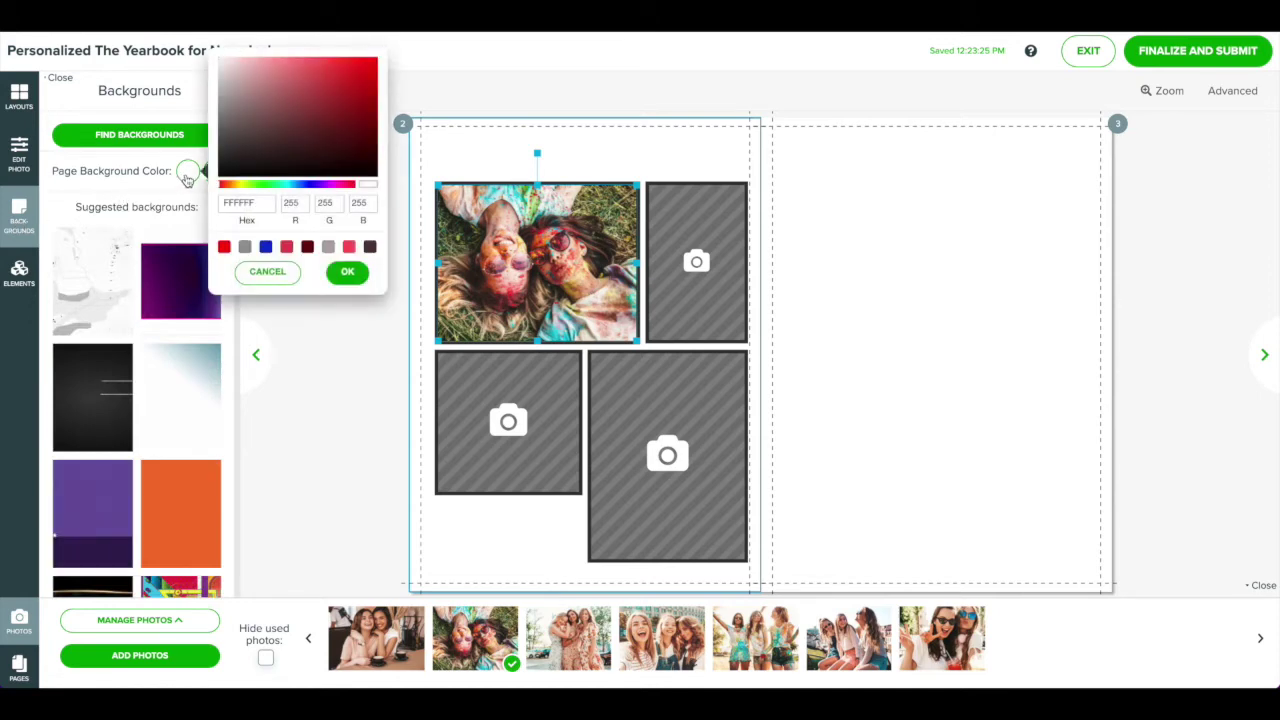
left_click(338, 184)
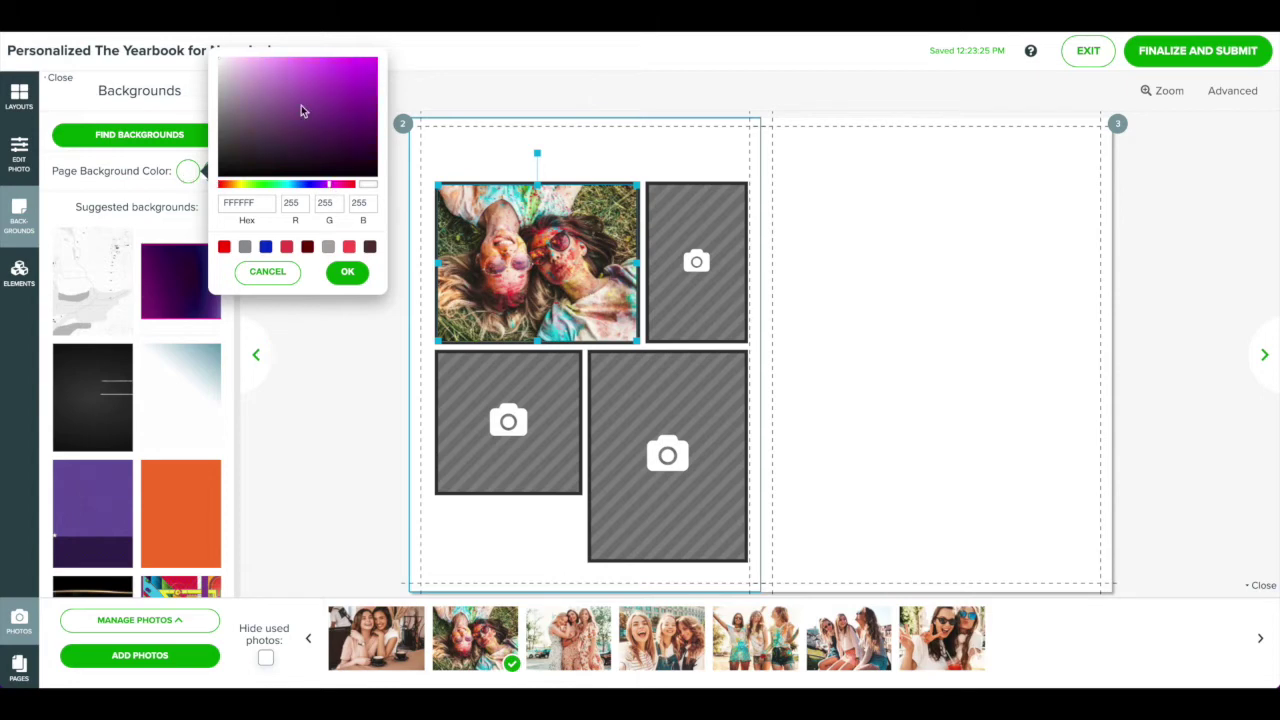
left_click(305, 110)
left_click(347, 272)
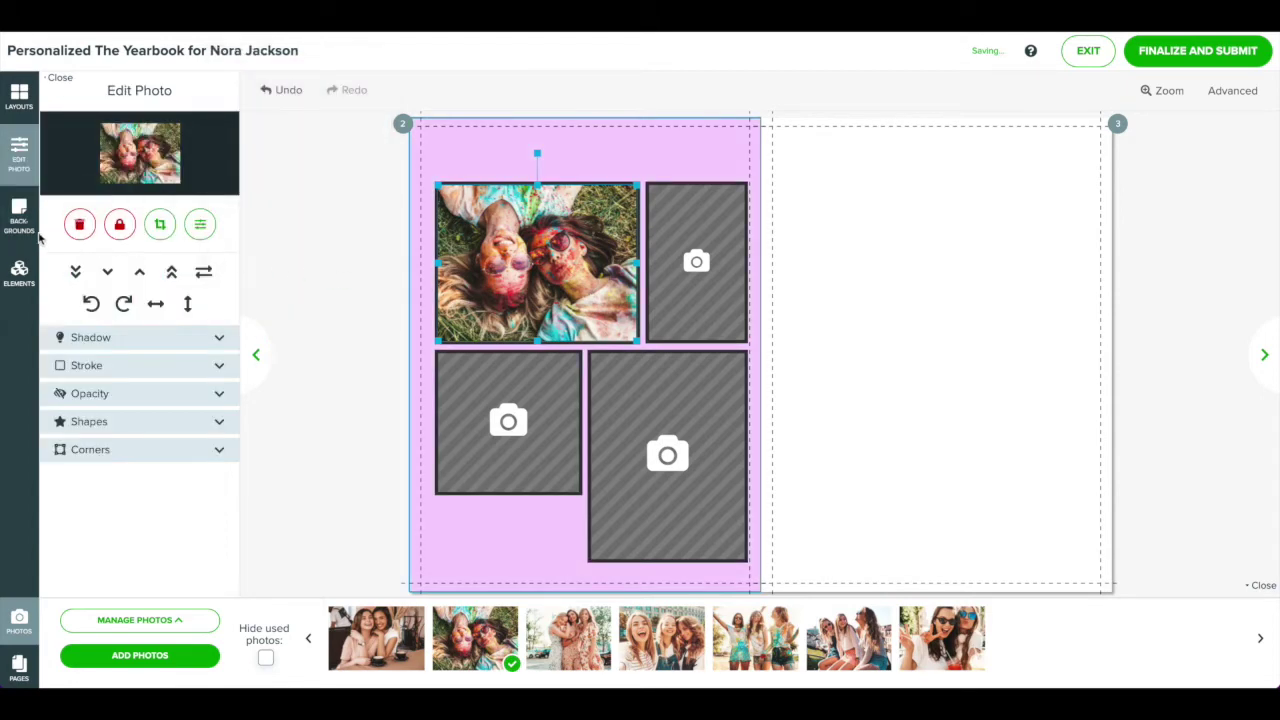
left_click(29, 232)
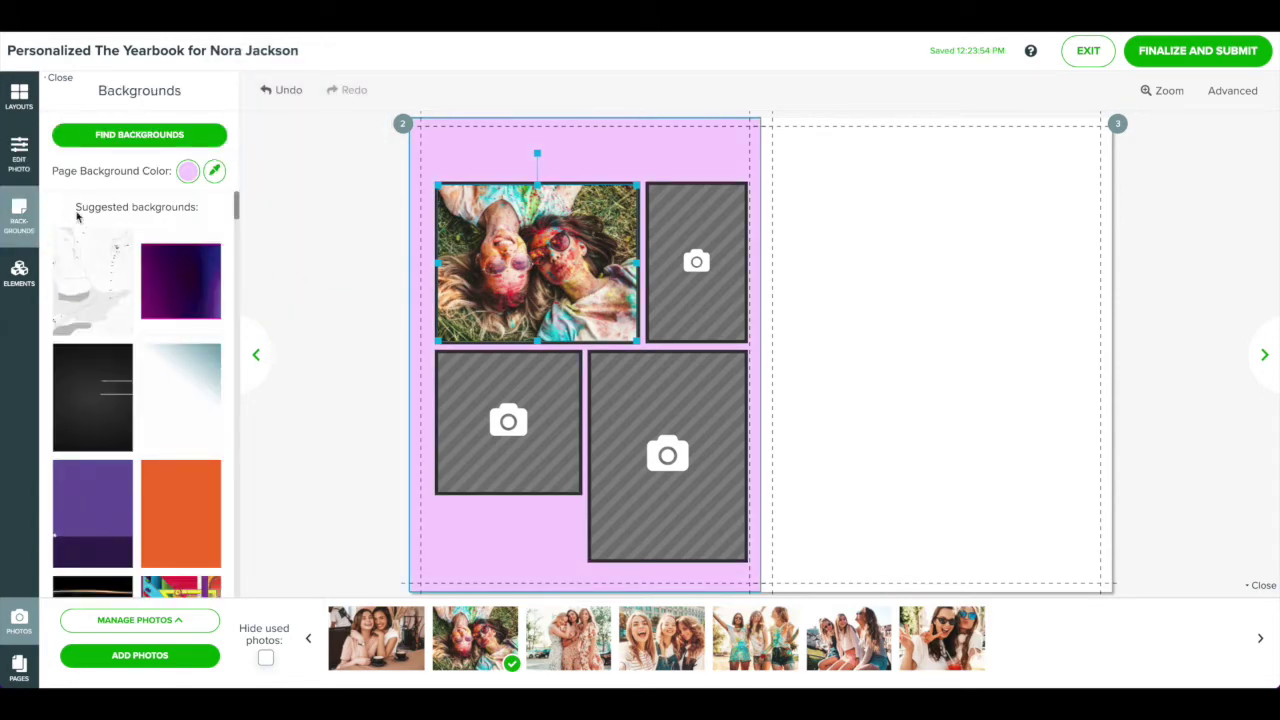
left_click(144, 136)
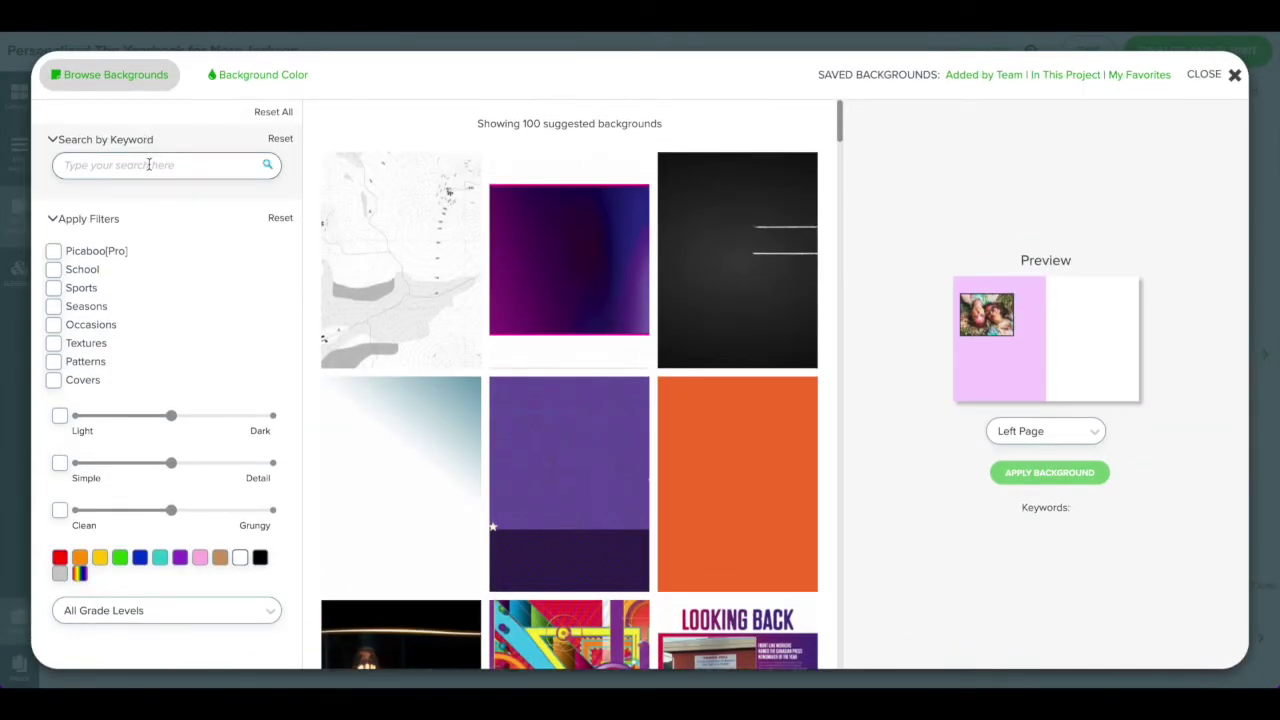
- Search backgrounds for 'paper' and apply a paper-texture background to the left page only
left_click(149, 165)
type("pape")
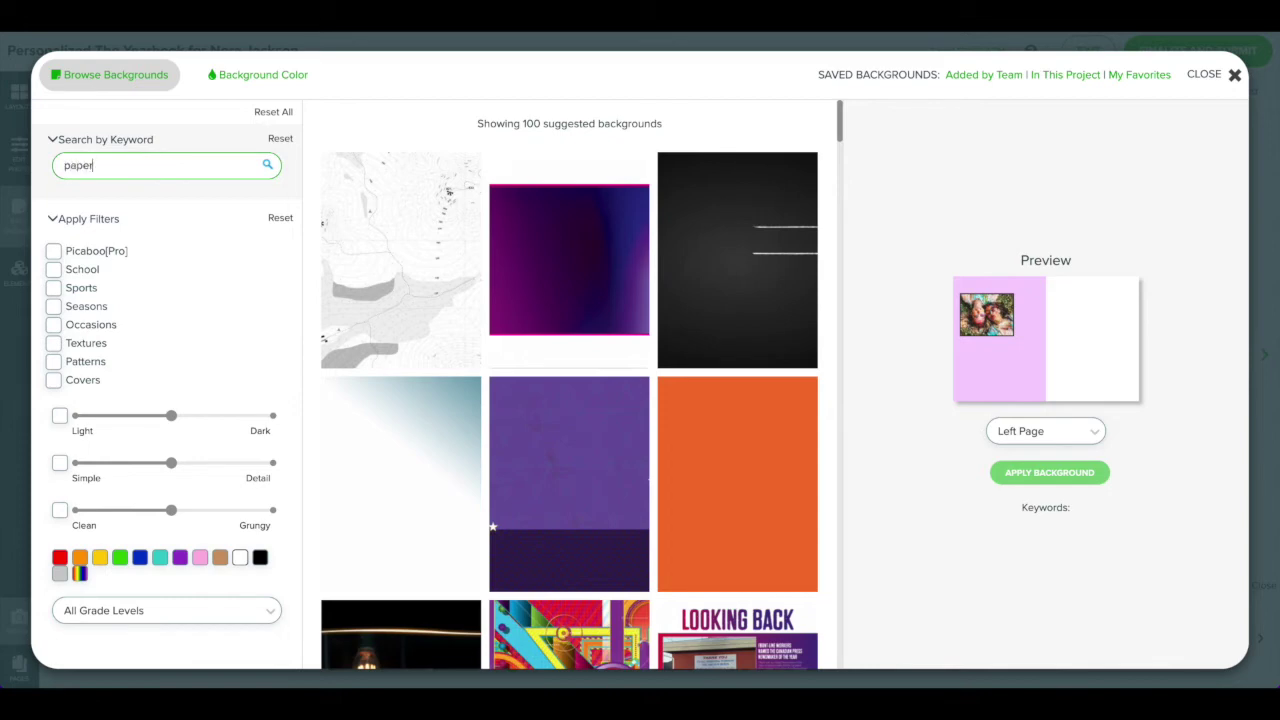
type("r")
key("Return")
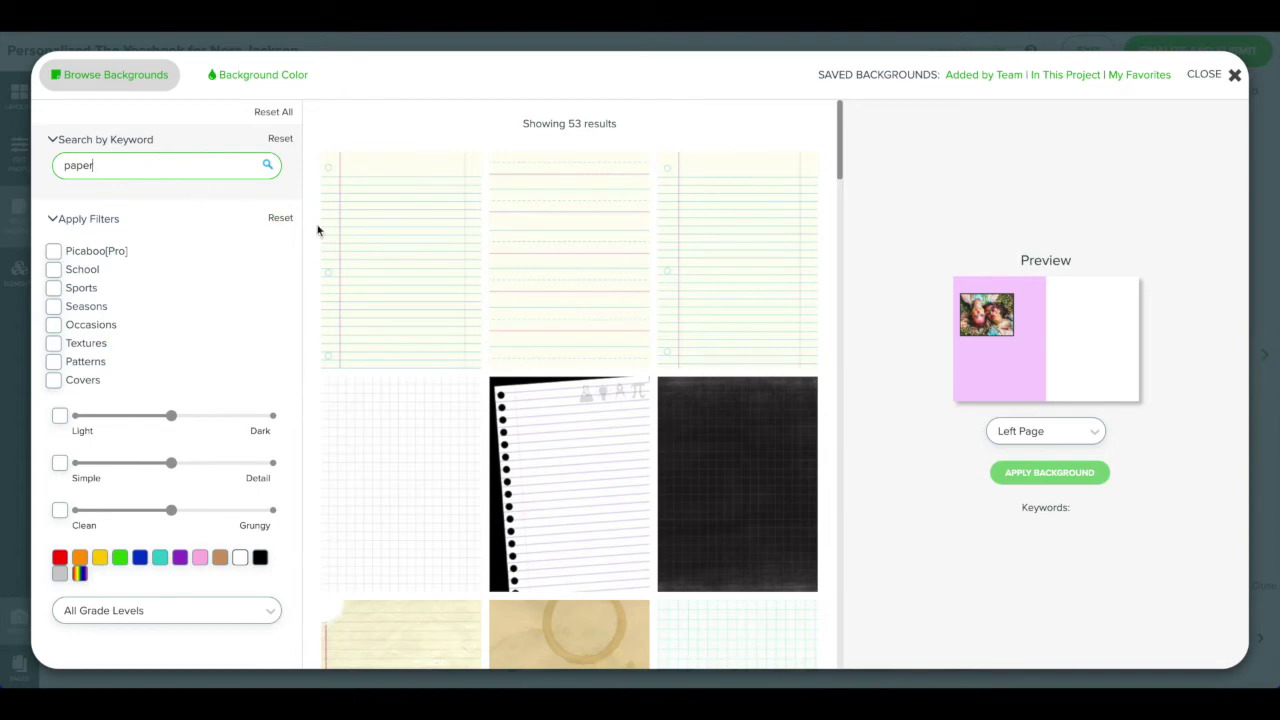
left_click(397, 213)
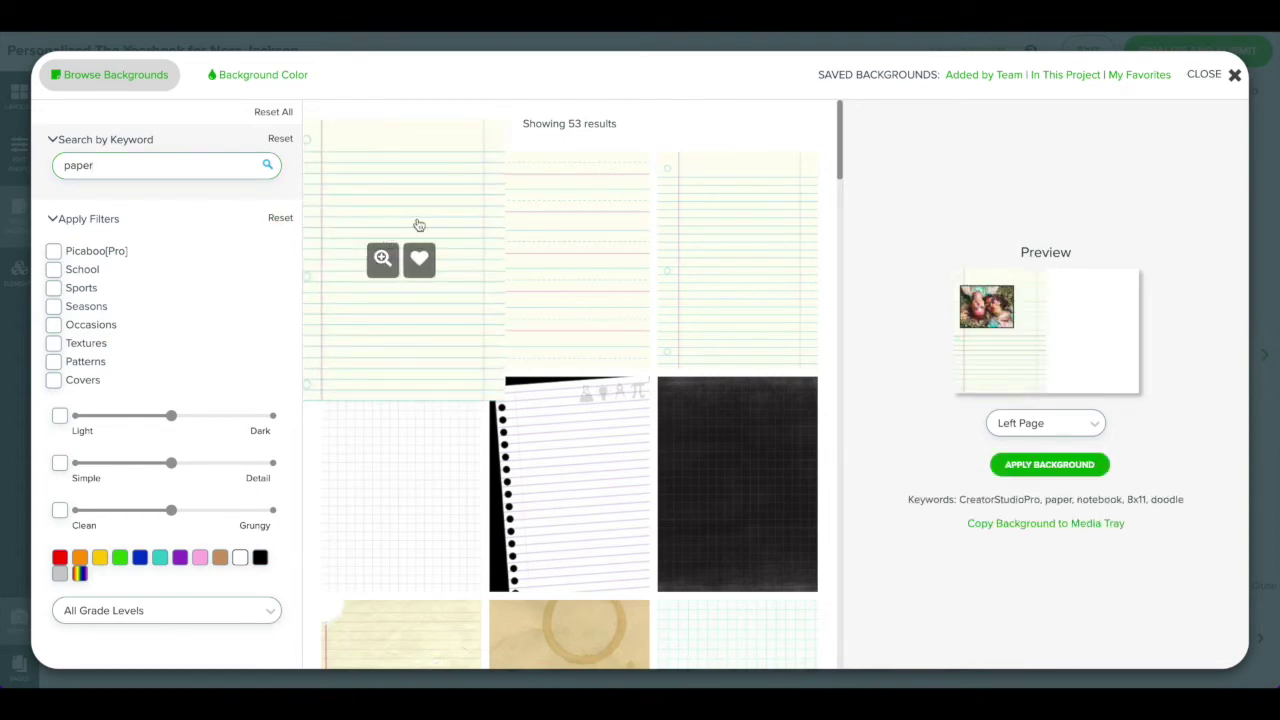
left_click(1023, 428)
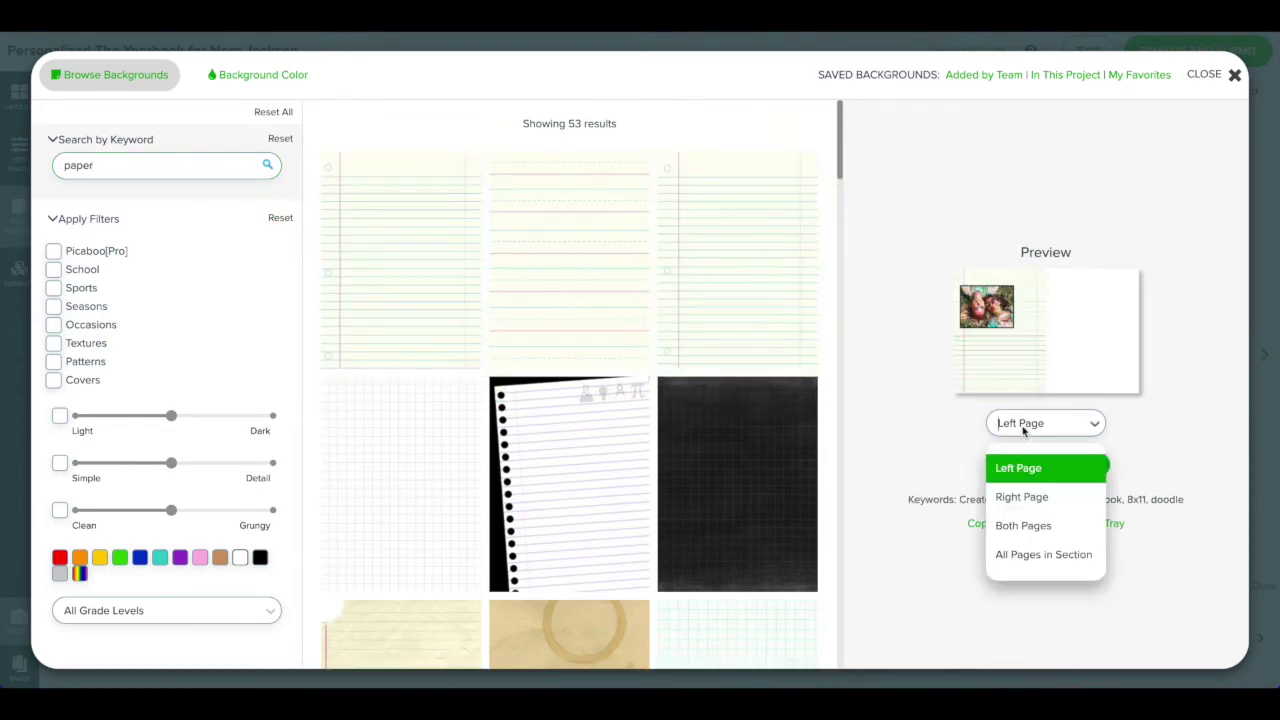
left_click(1025, 467)
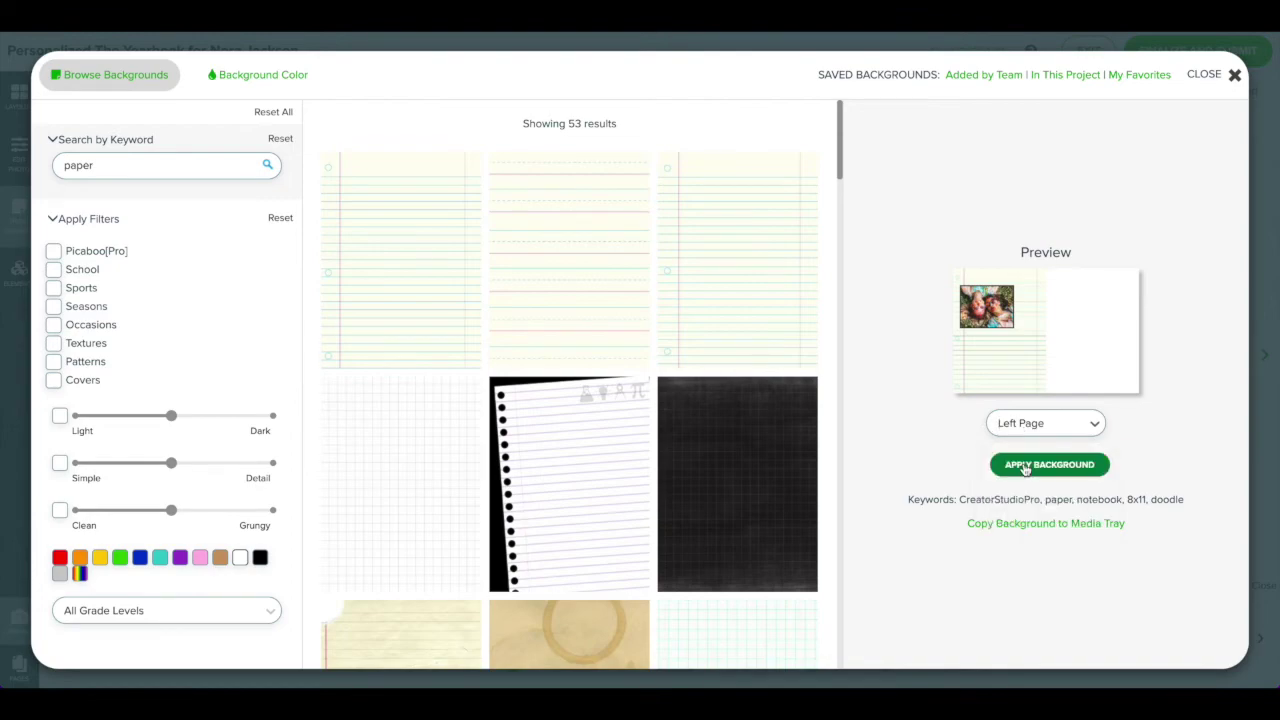
left_click(1025, 466)
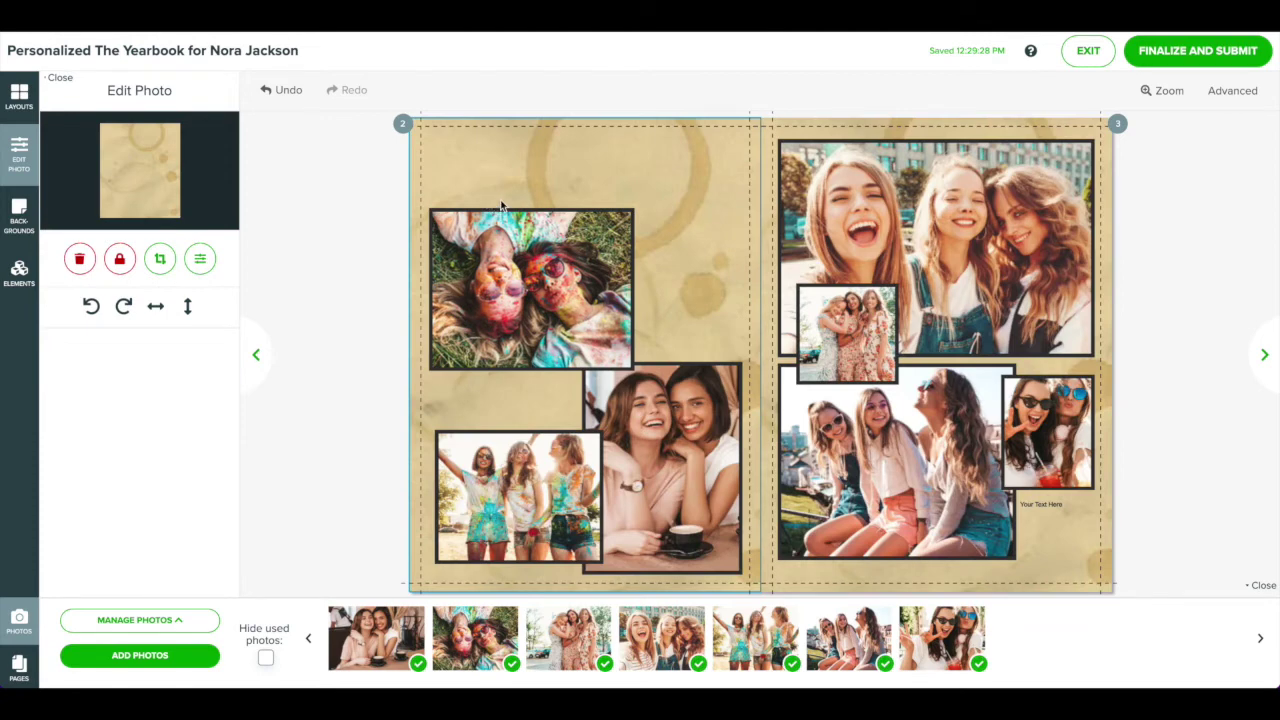
- Add a text box at the top of the left page and type the friends forever headline
left_click(26, 278)
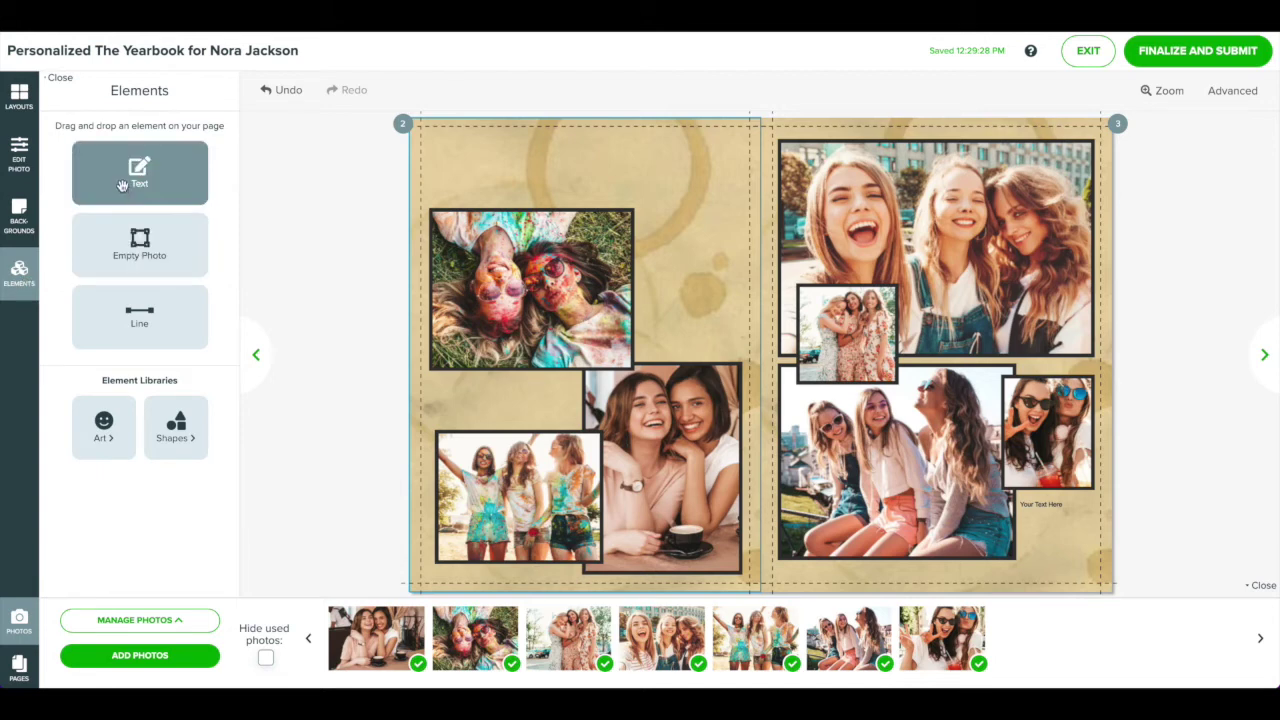
left_click_drag(124, 188, 561, 165)
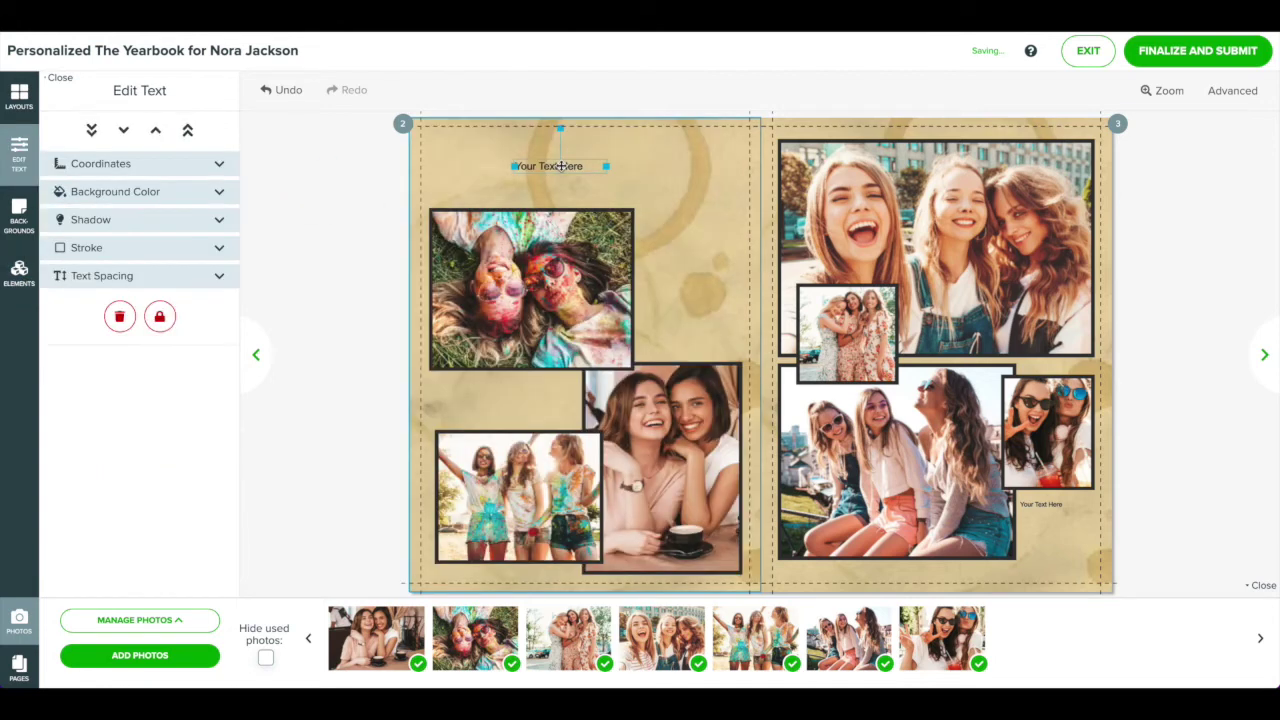
double_click(551, 166)
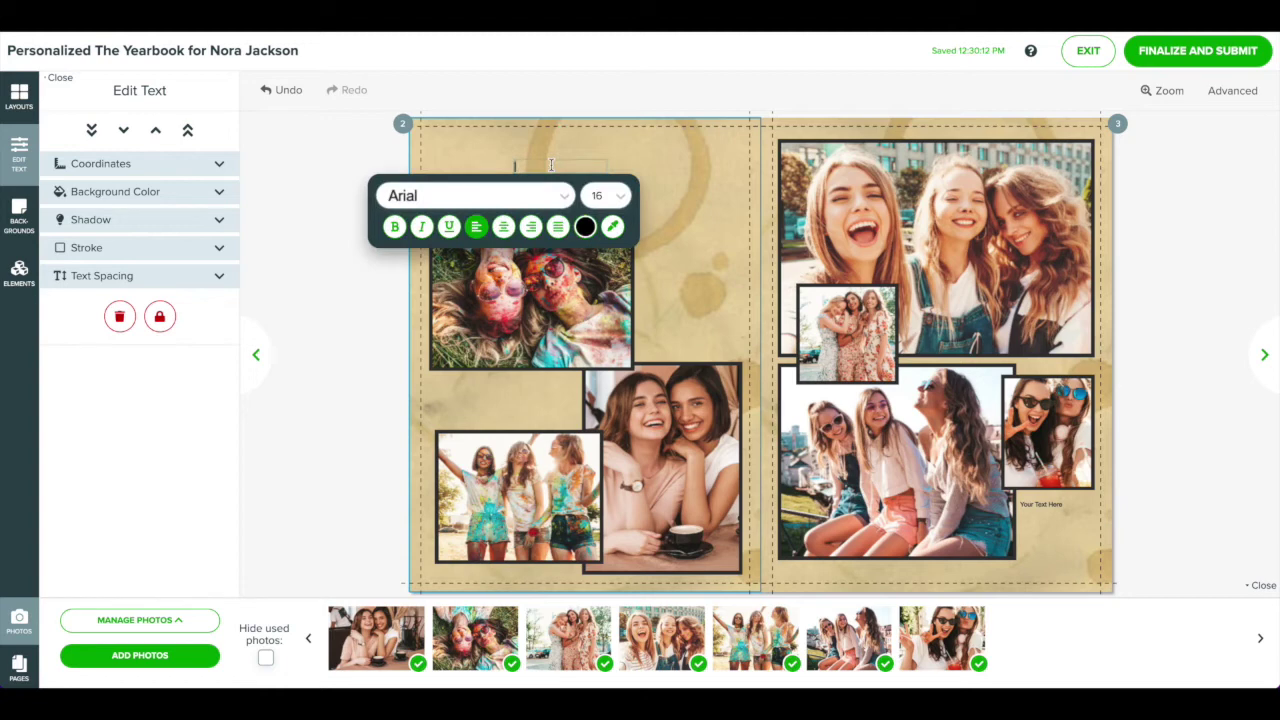
type("friends forever")
- Set the headline to Playlist Script, size 48, centre-aligned
key("ctrl+a")
left_click(563, 197)
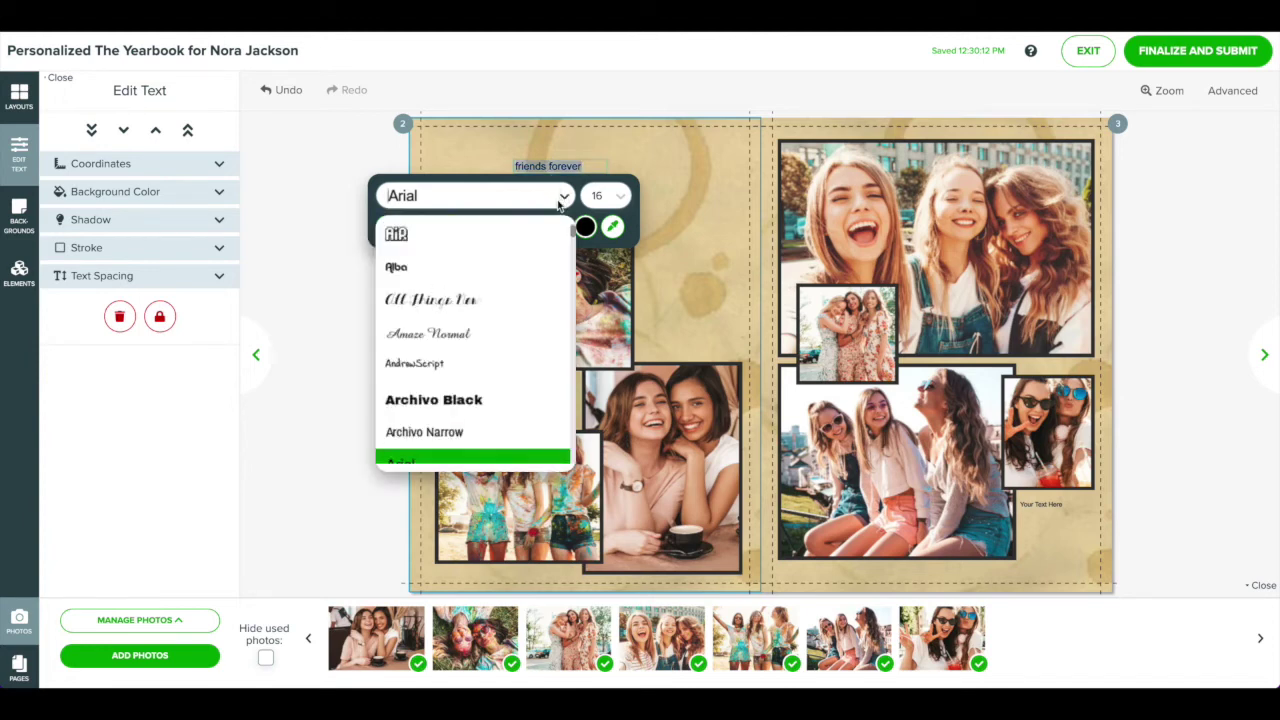
scroll(500, 358, "down", 15)
left_click(470, 360)
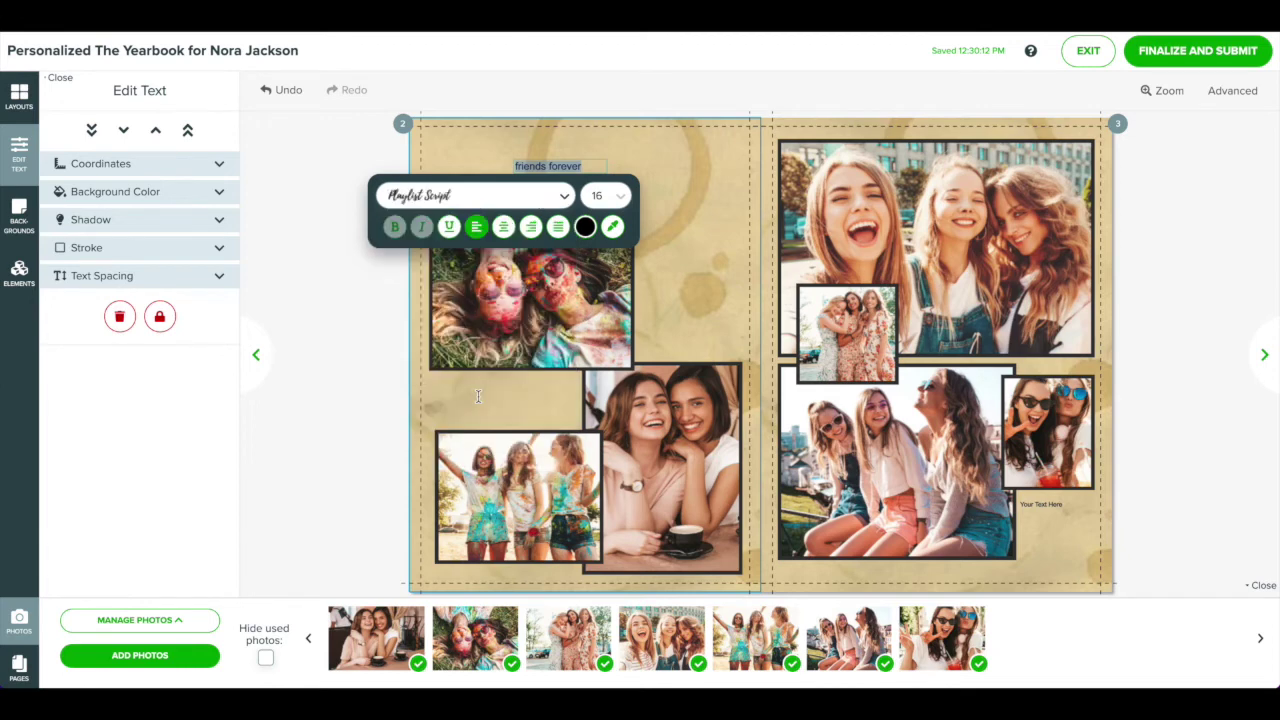
left_click(619, 197)
left_click(607, 400)
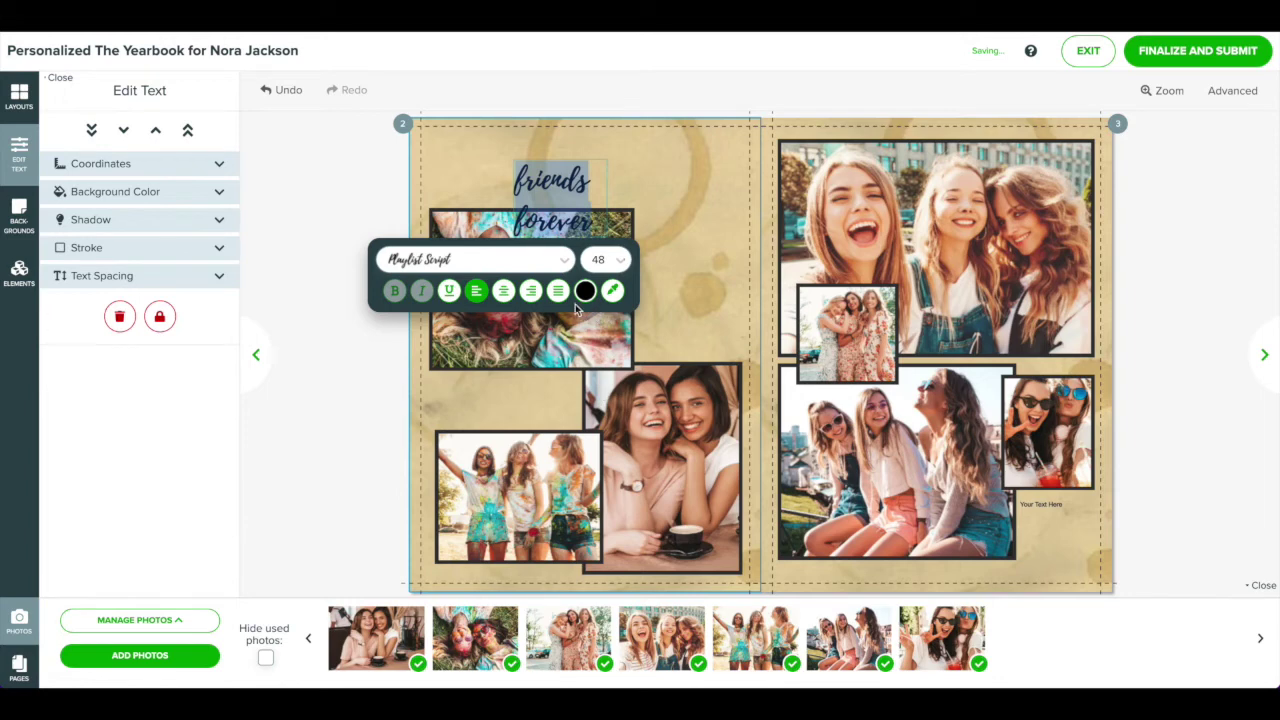
left_click(505, 295)
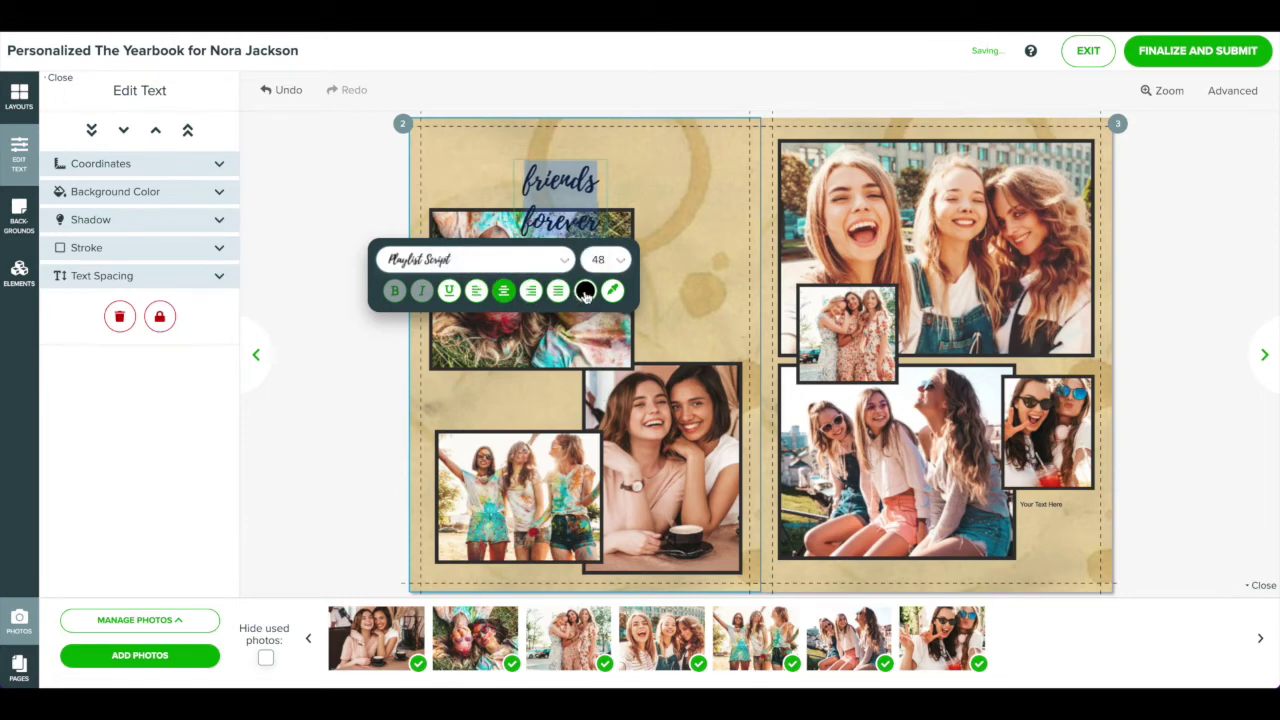
- Colour the headline teal sampled from a photo and stretch it across the page top
left_click(585, 291)
left_click(634, 554)
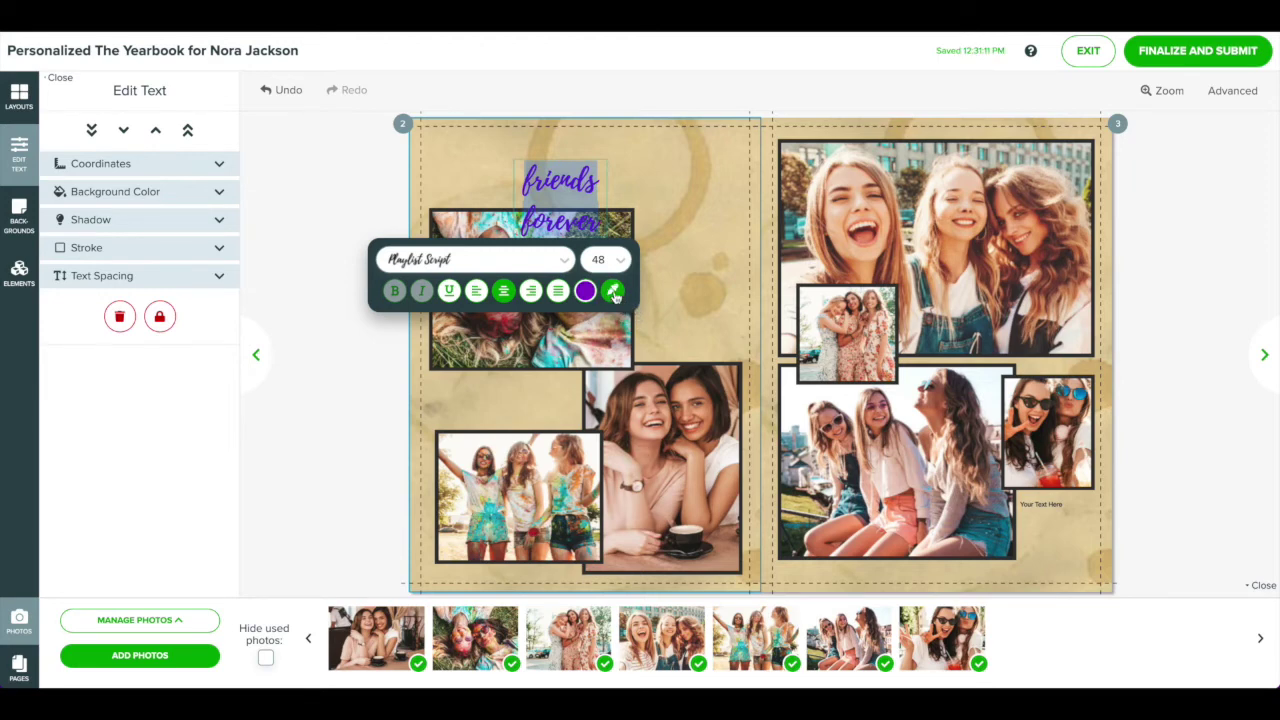
left_click(614, 292)
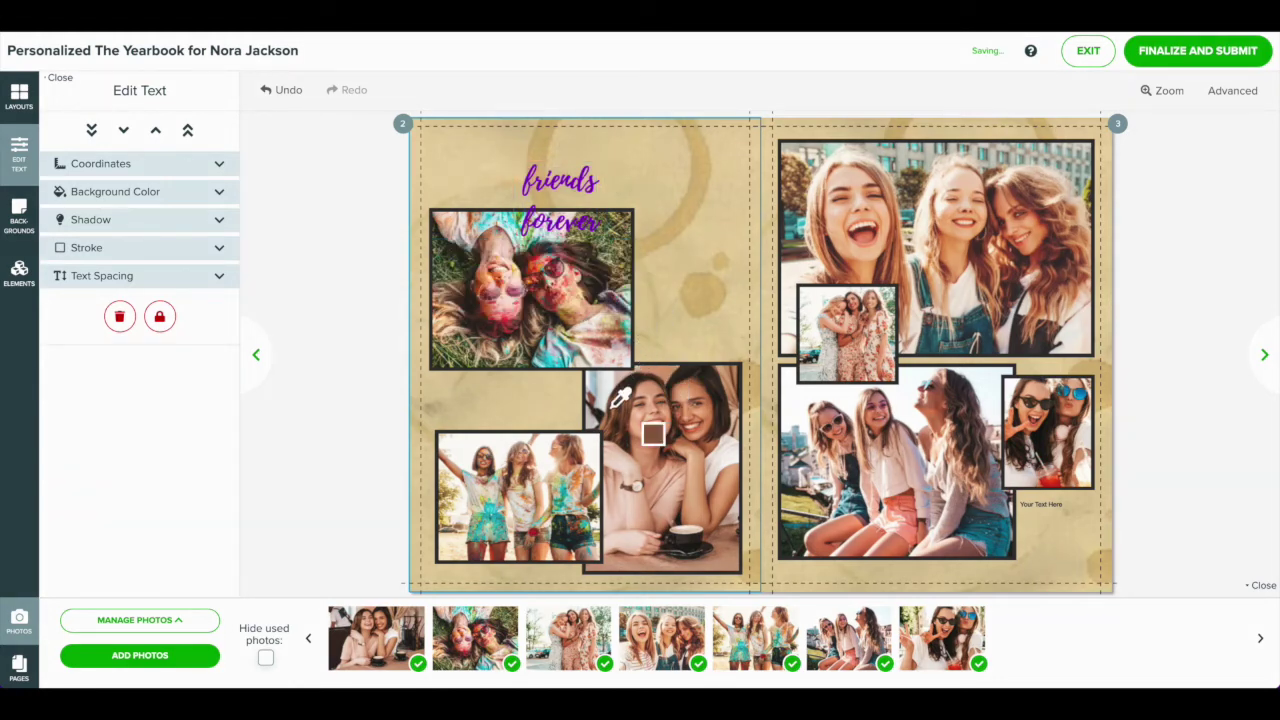
left_click(566, 361)
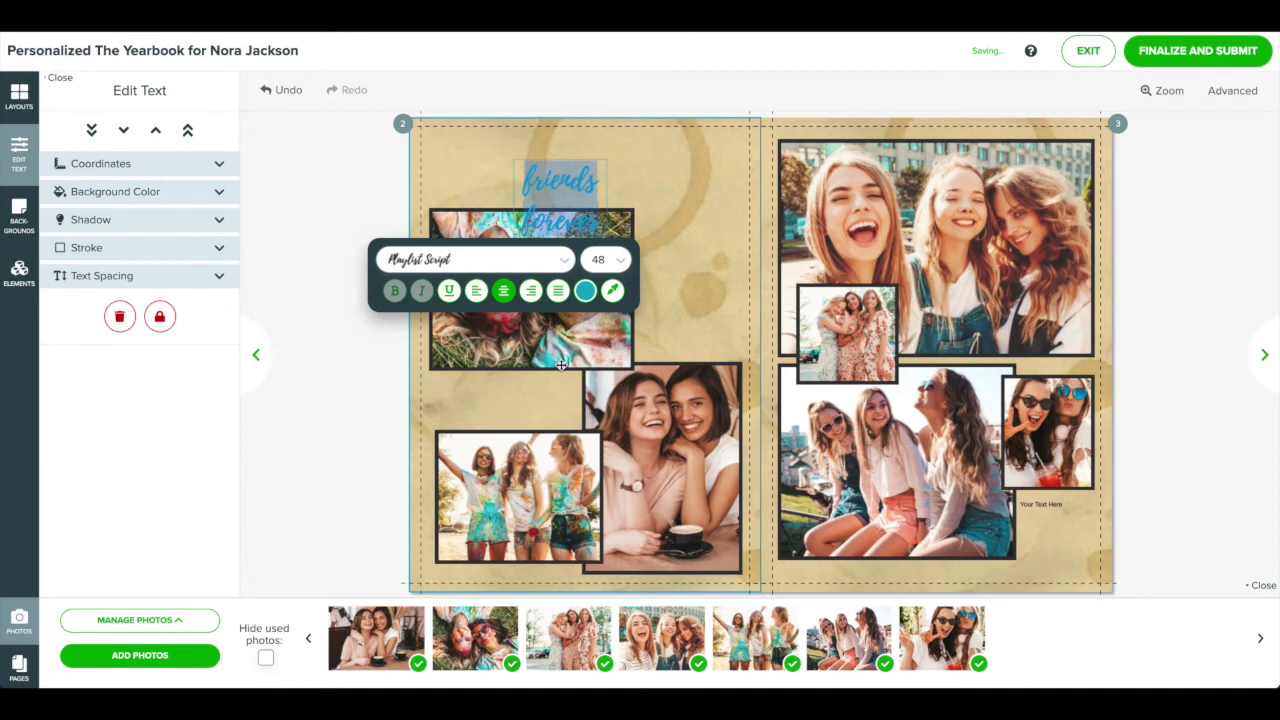
left_click_drag(607, 199, 670, 189)
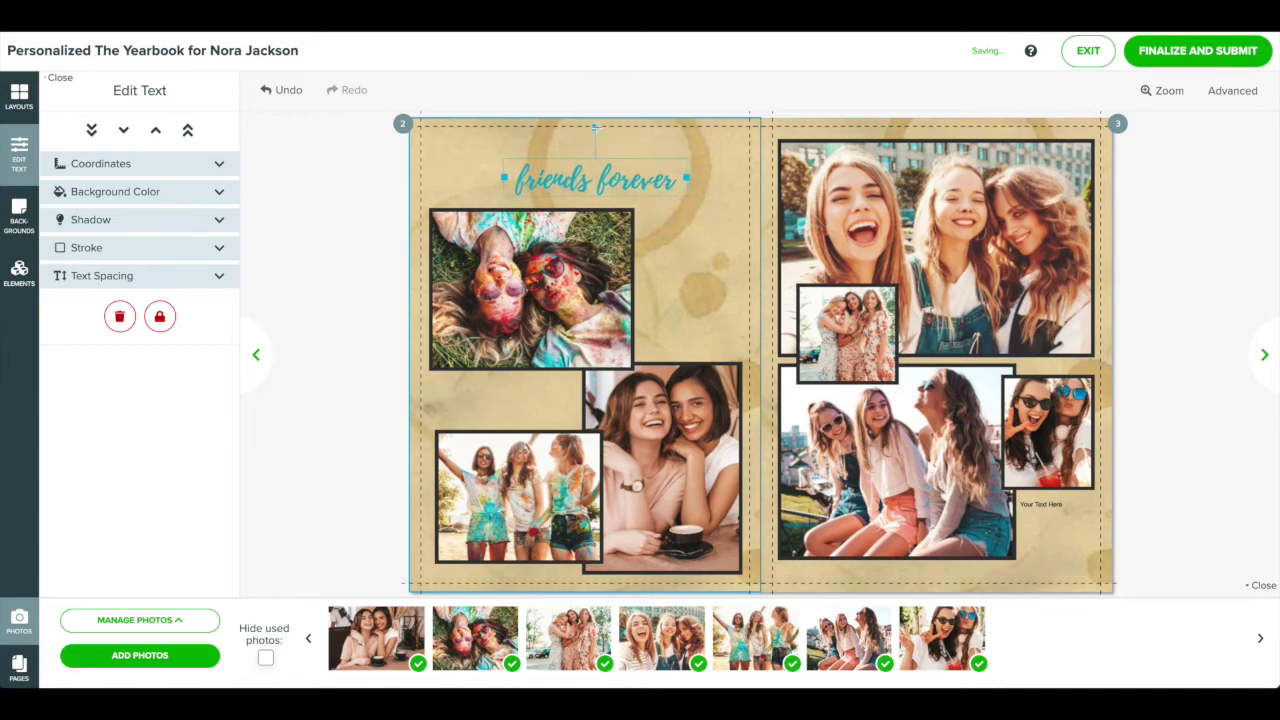
left_click_drag(595, 128, 580, 131)
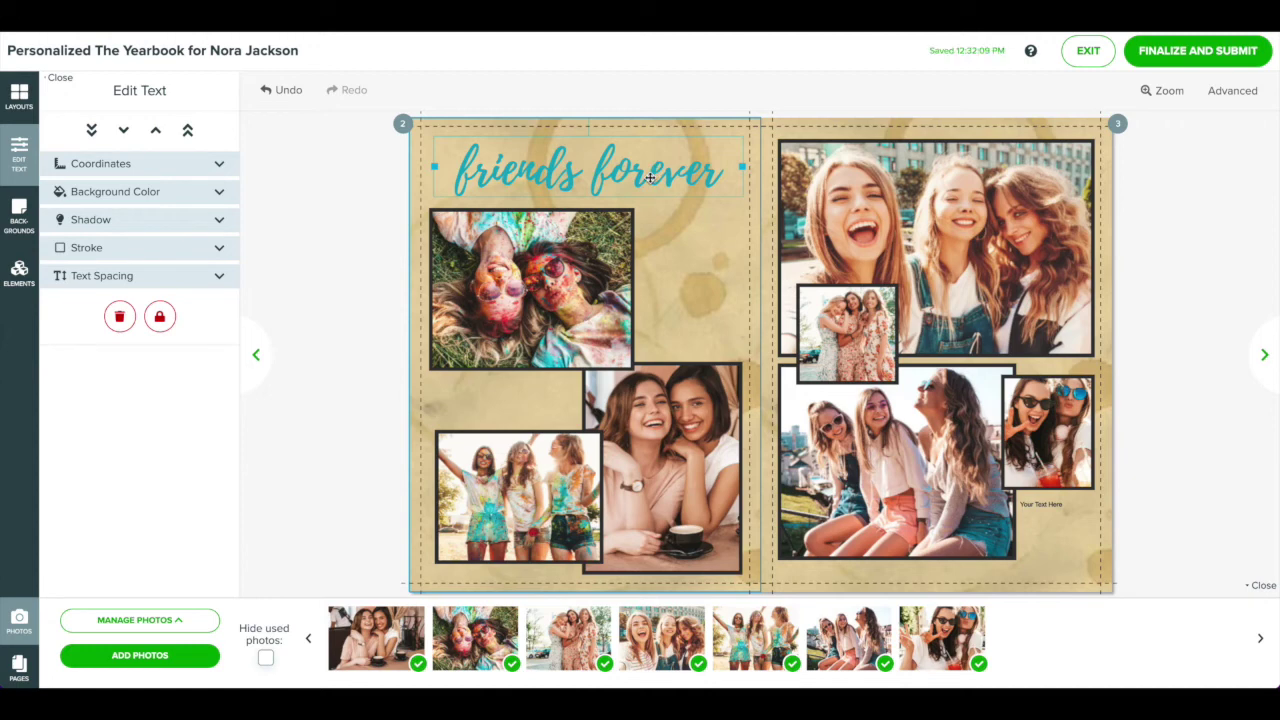
- Try a background colour and a drop shadow on the heading, then remove both
left_click(222, 196)
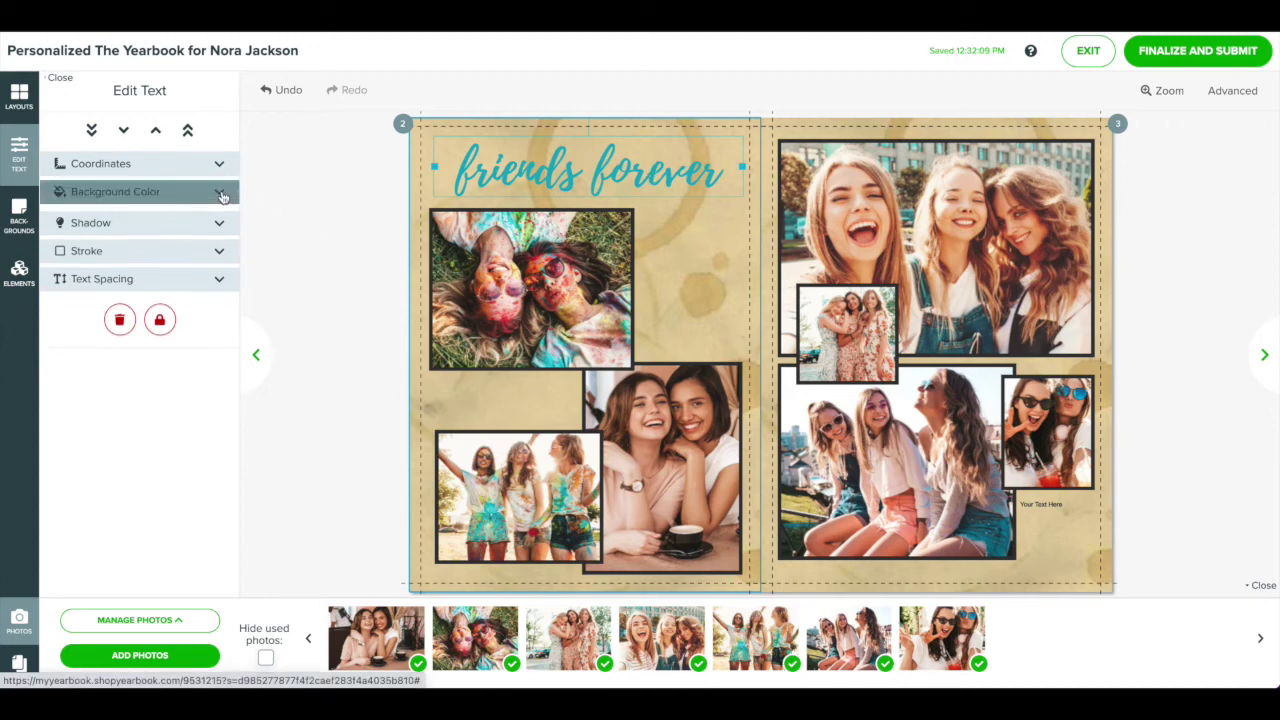
left_click(222, 224)
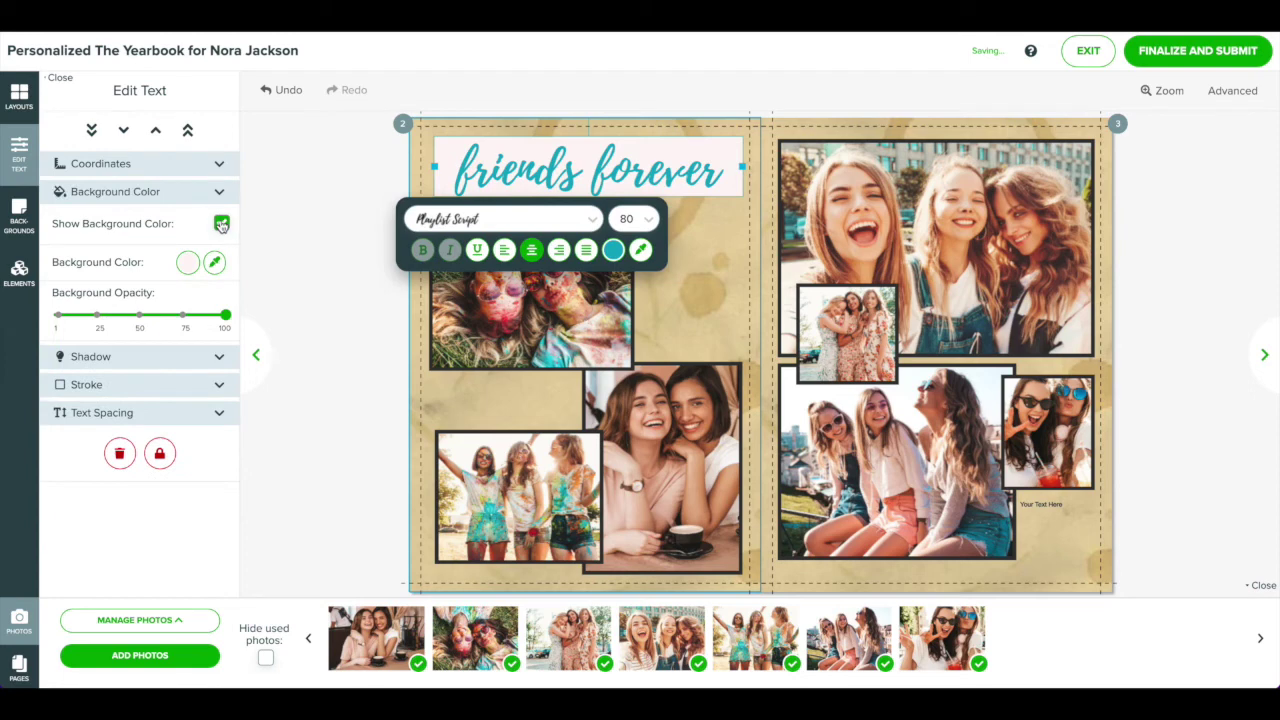
left_click(222, 224)
left_click(222, 220)
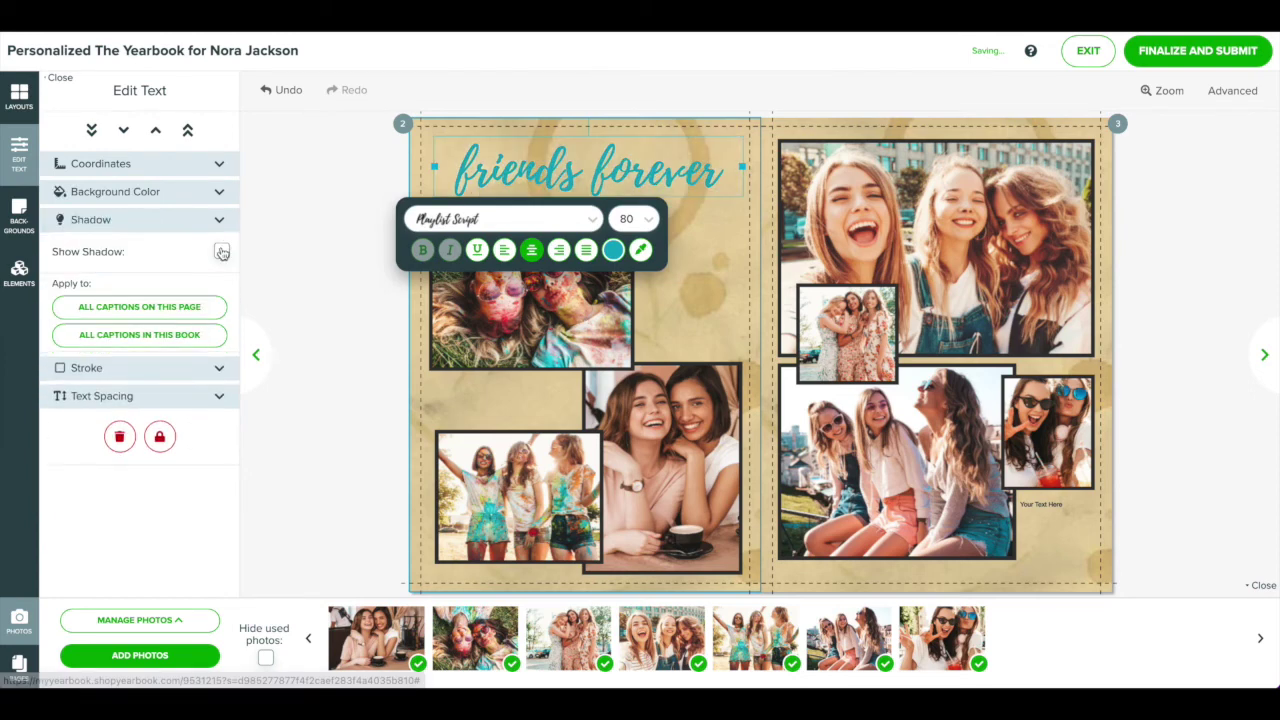
left_click(222, 252)
left_click(222, 252)
- Turn on a black outline for the heading letters and slightly widen the letter spacing
left_click(220, 248)
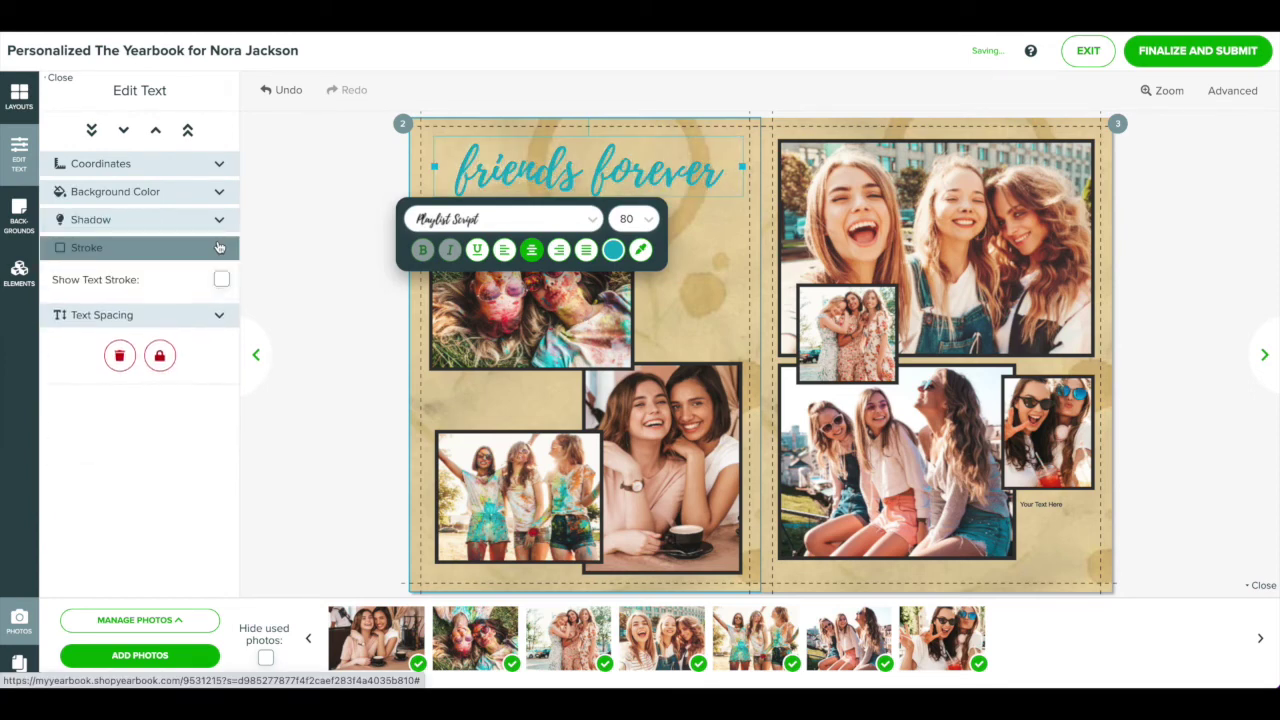
left_click(222, 279)
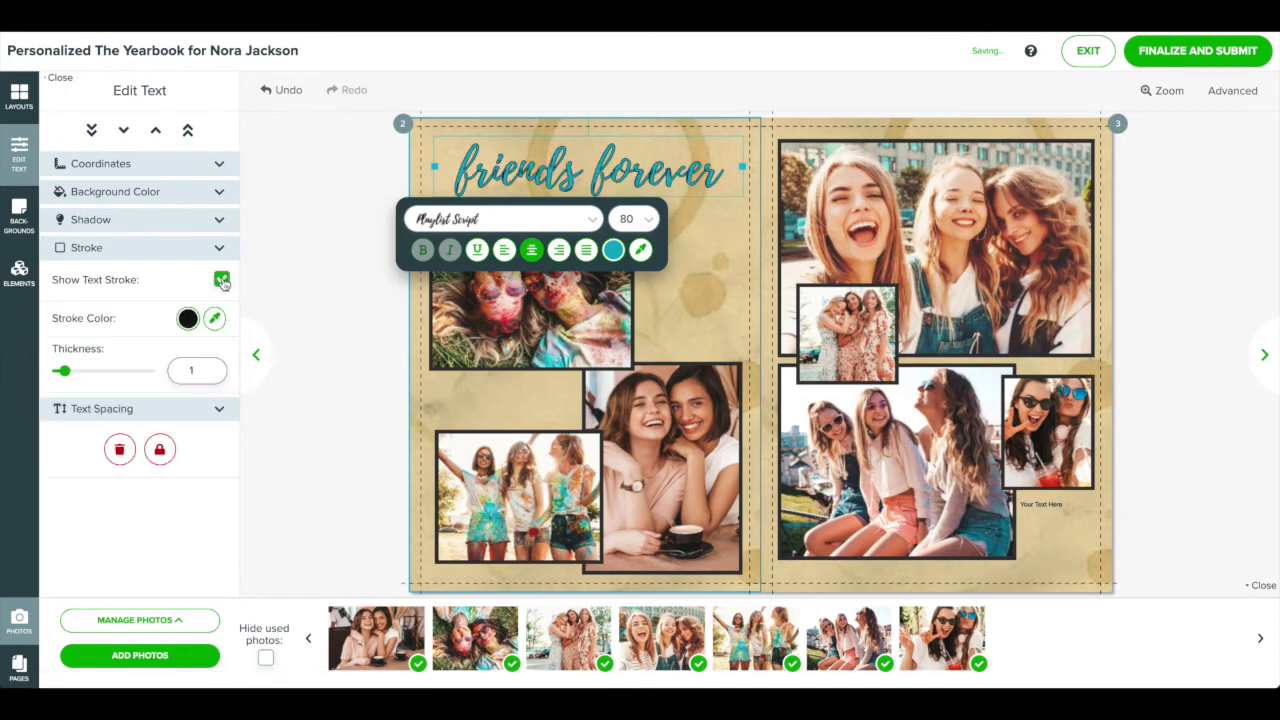
left_click(120, 408)
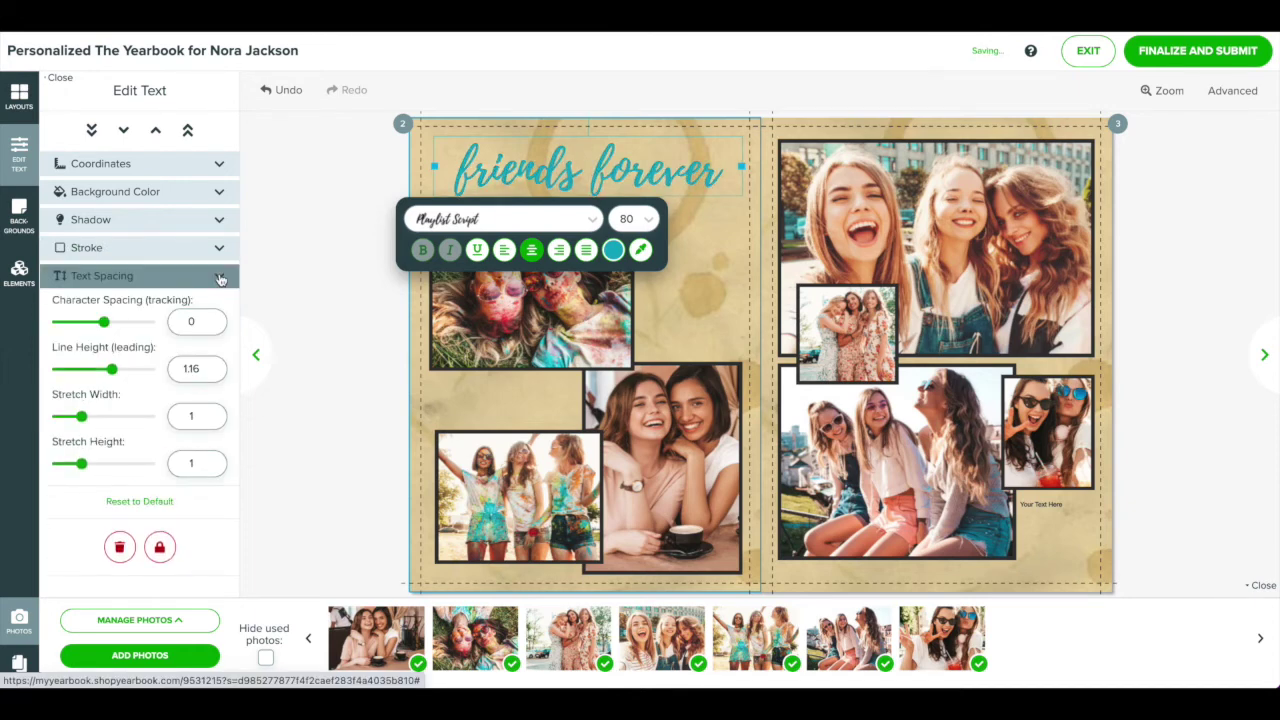
mouse_move(105, 318)
left_mouse_down()
mouse_move(117, 320)
mouse_move(106, 320)
left_mouse_up()
left_click(380, 375)
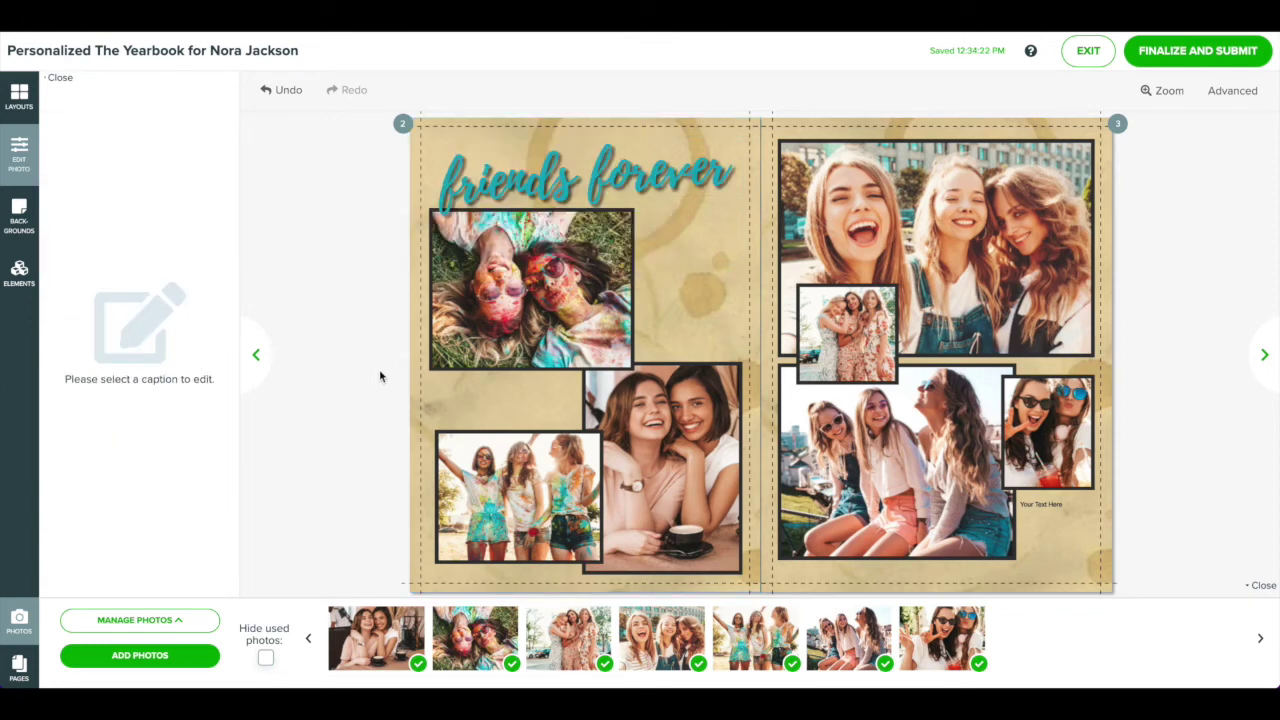
- Add a line element to the left page, then delete it
left_click(29, 270)
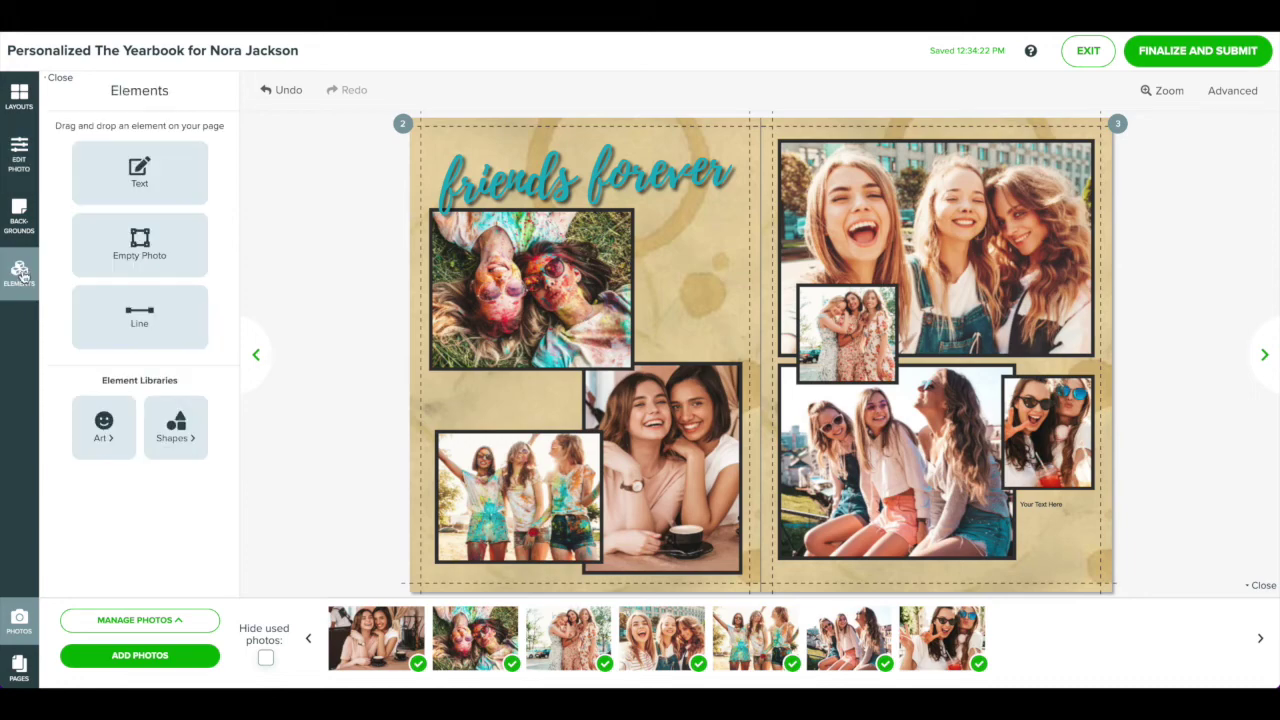
left_click_drag(172, 323, 496, 404)
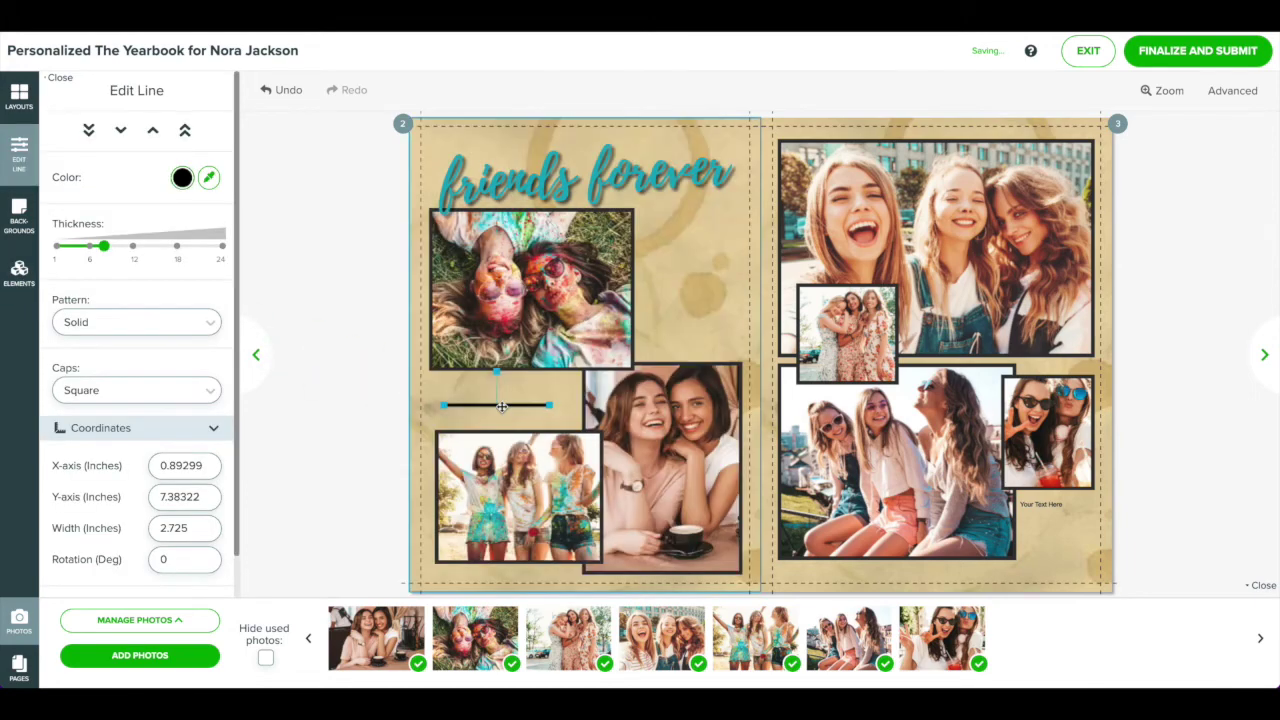
key("Delete")
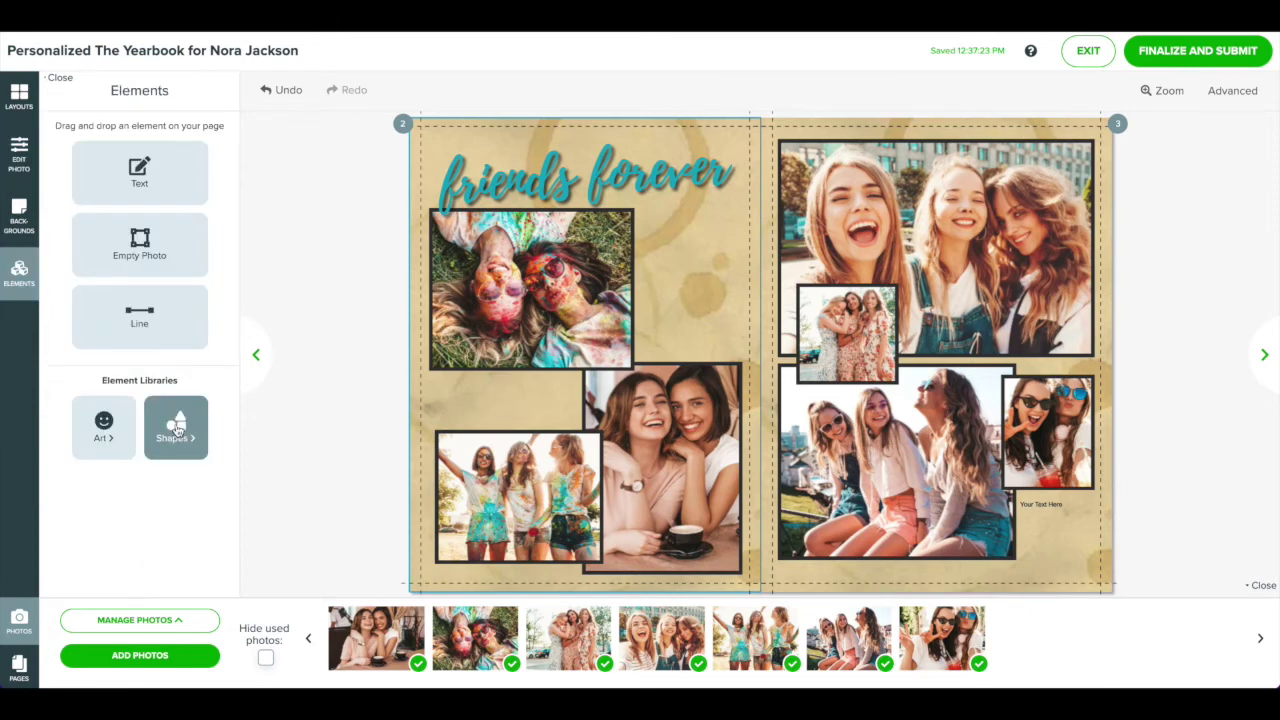
- Place a heart shape between the left-page photos and fill it red
left_click(176, 428)
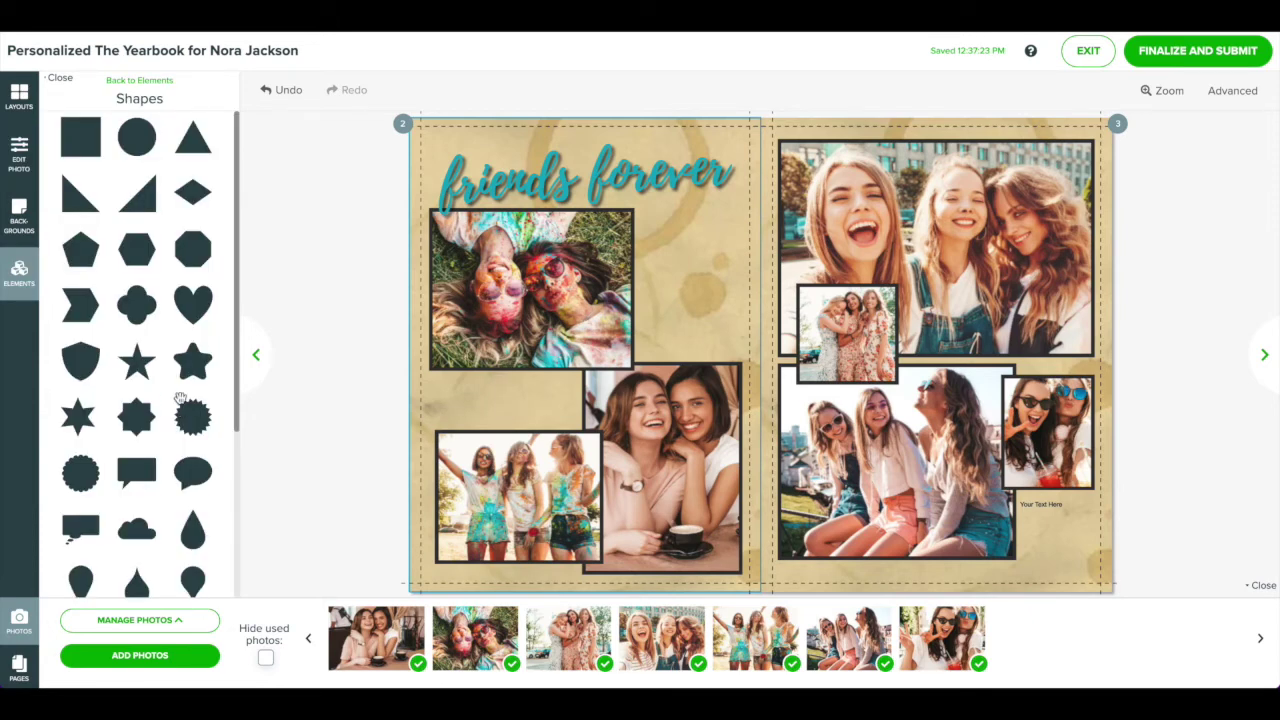
left_click_drag(192, 304, 527, 409)
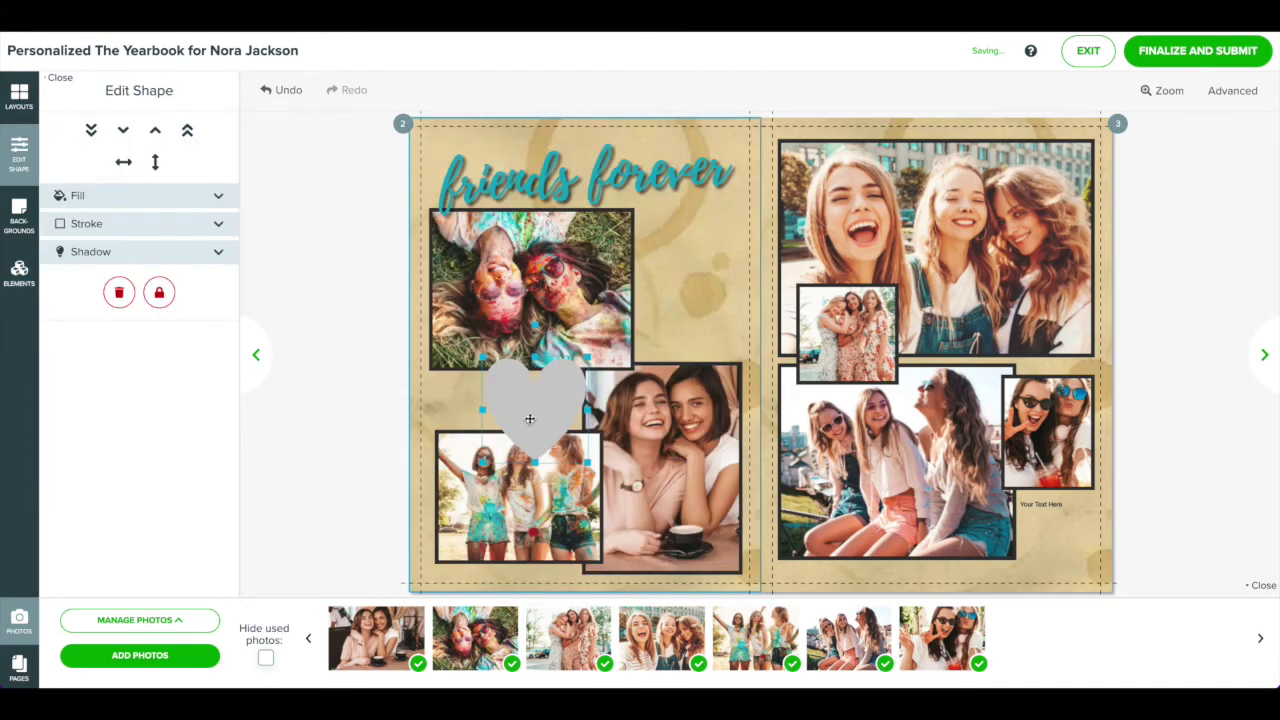
left_click(213, 198)
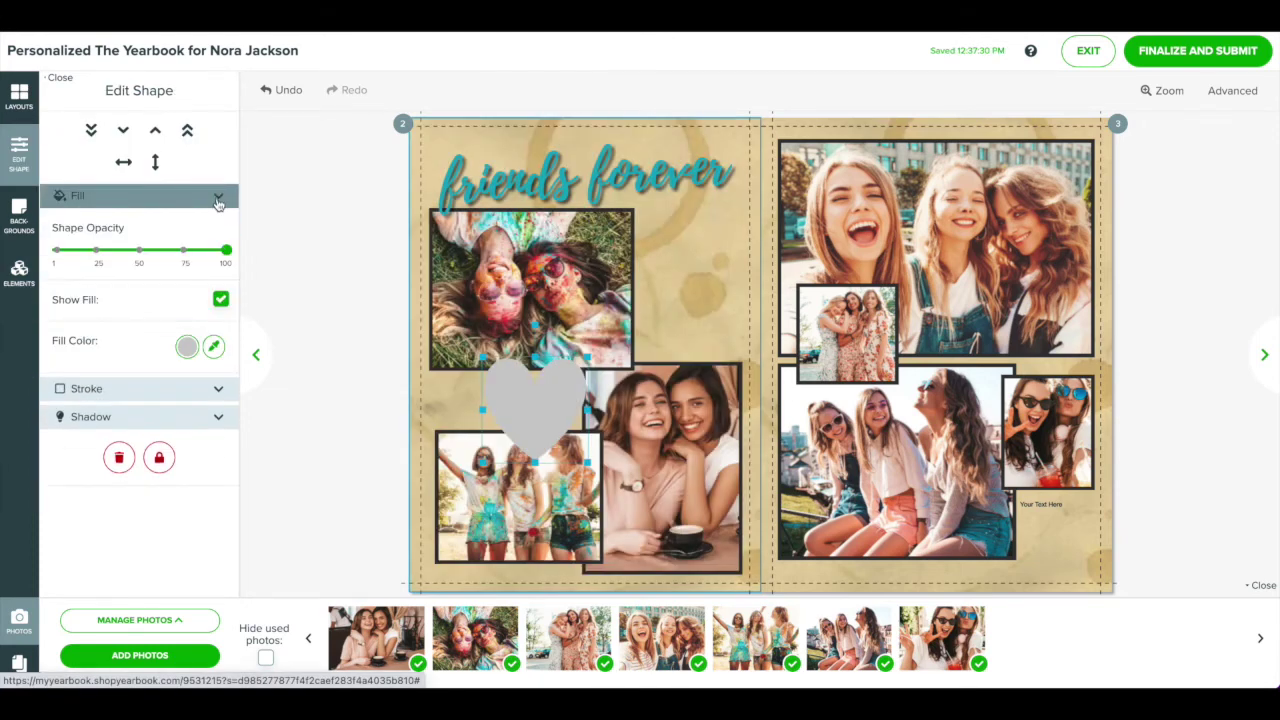
left_click(188, 348)
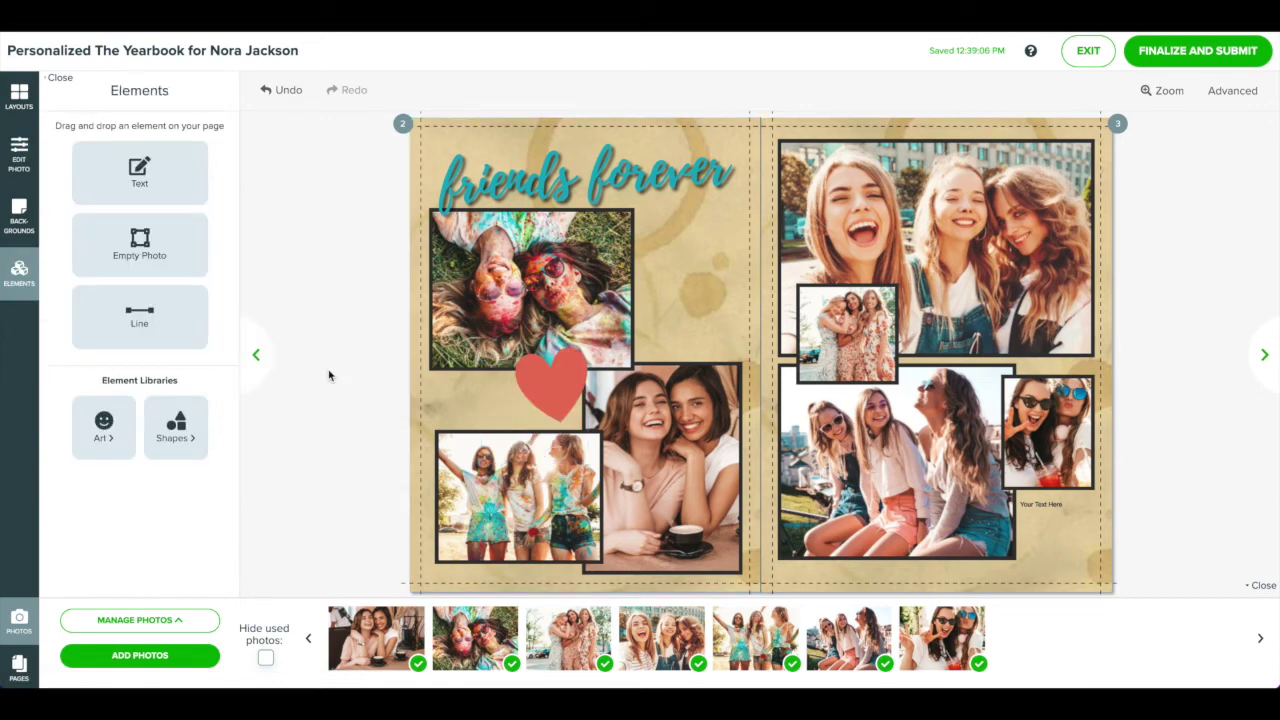
- Search artwork for 'flower', place red poppies beside the top-left photo, and add white dahlia art
left_click(112, 434)
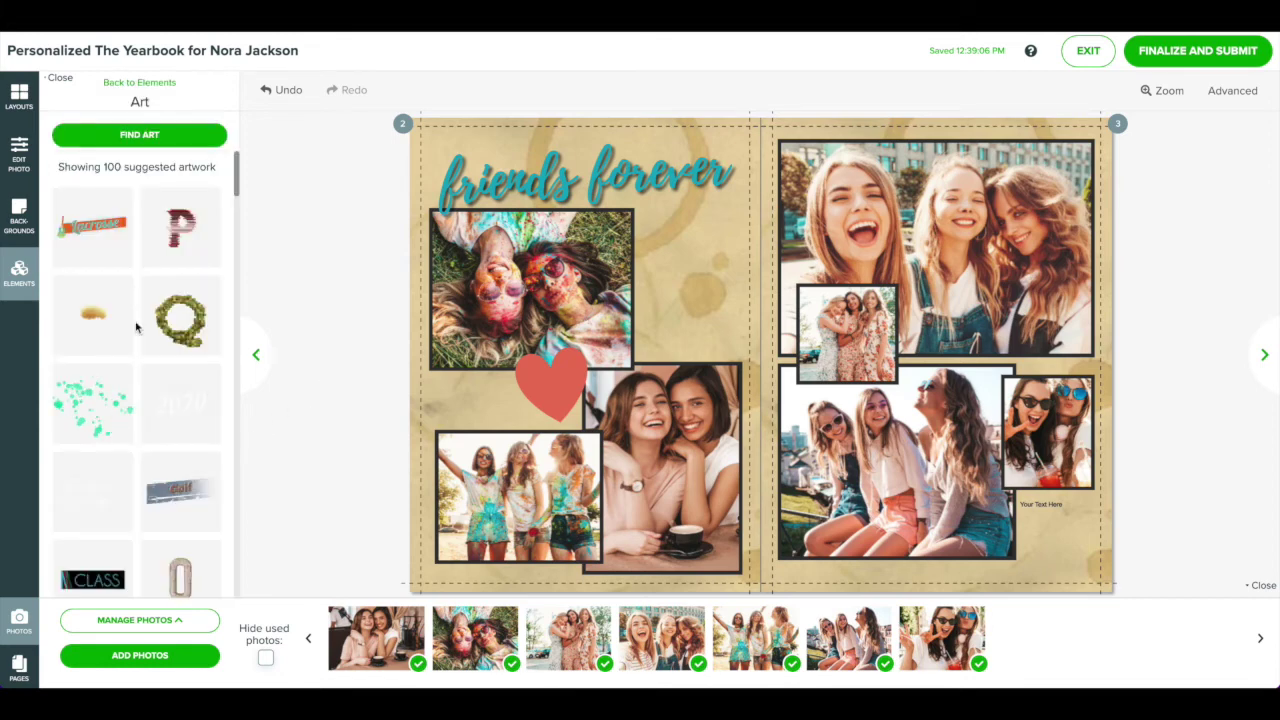
left_click(121, 136)
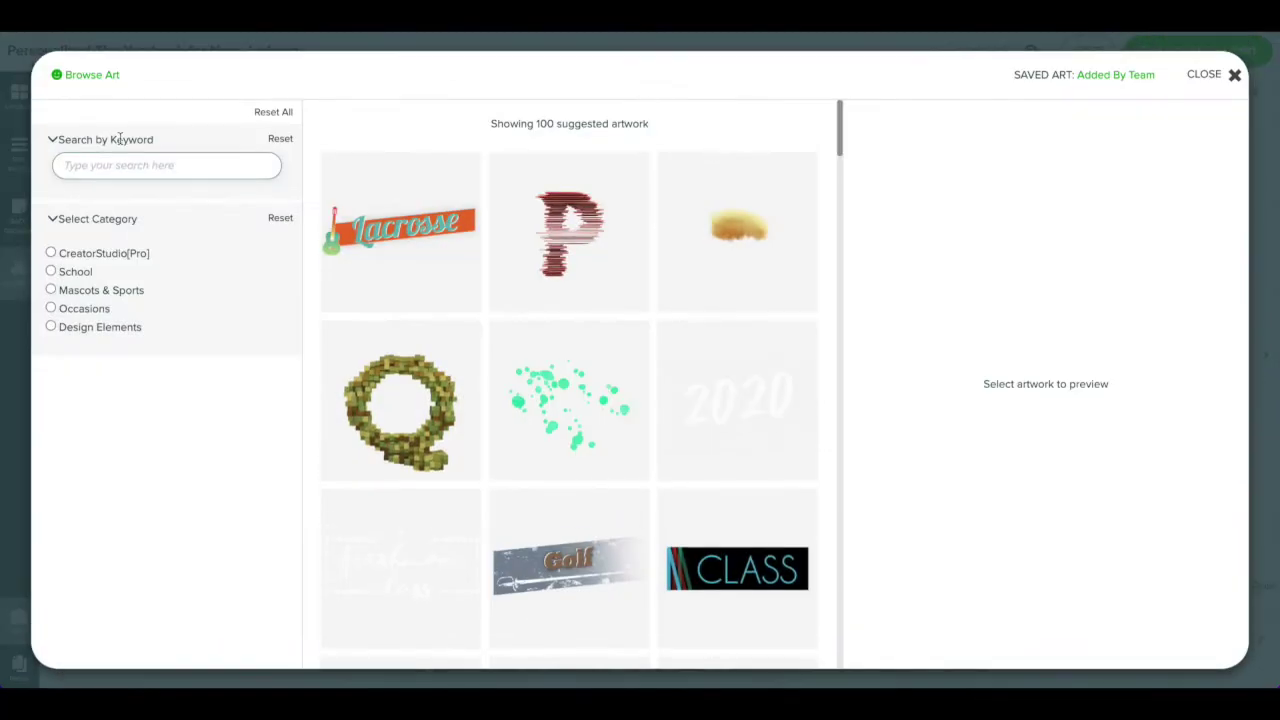
left_click(170, 165)
type("flower")
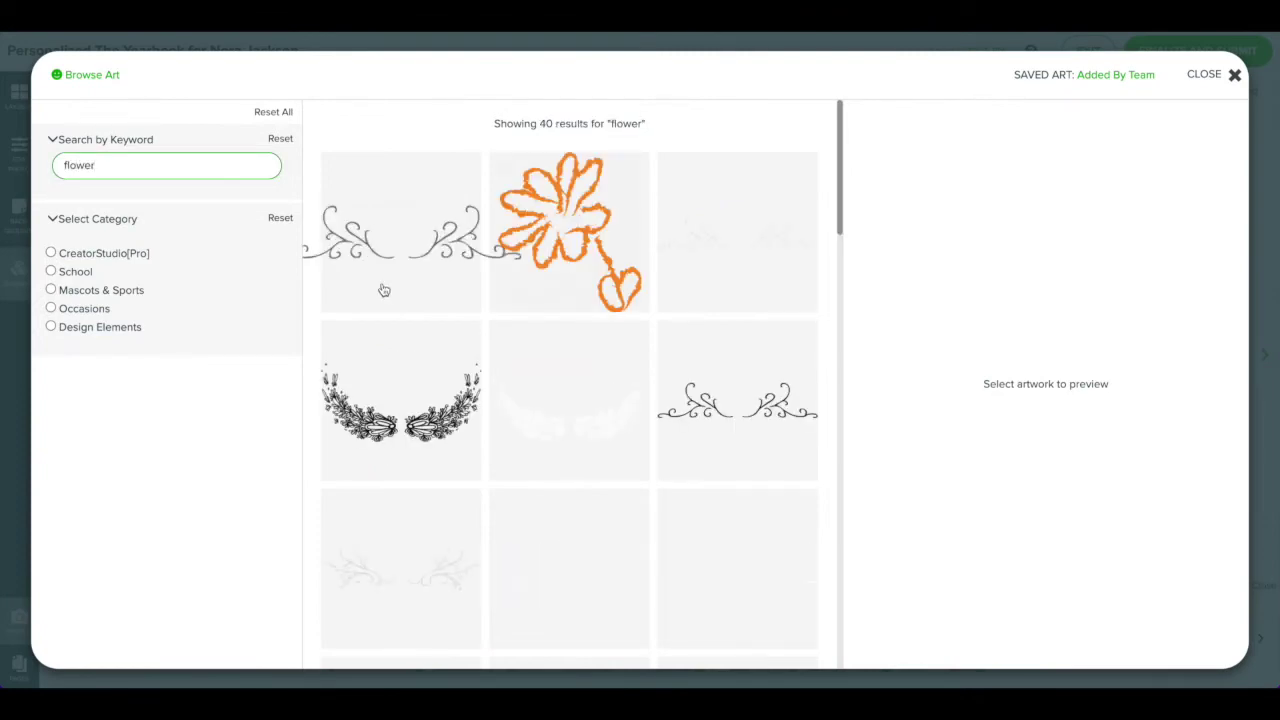
scroll(380, 289, "down", 5)
scroll(497, 366, "down", 8)
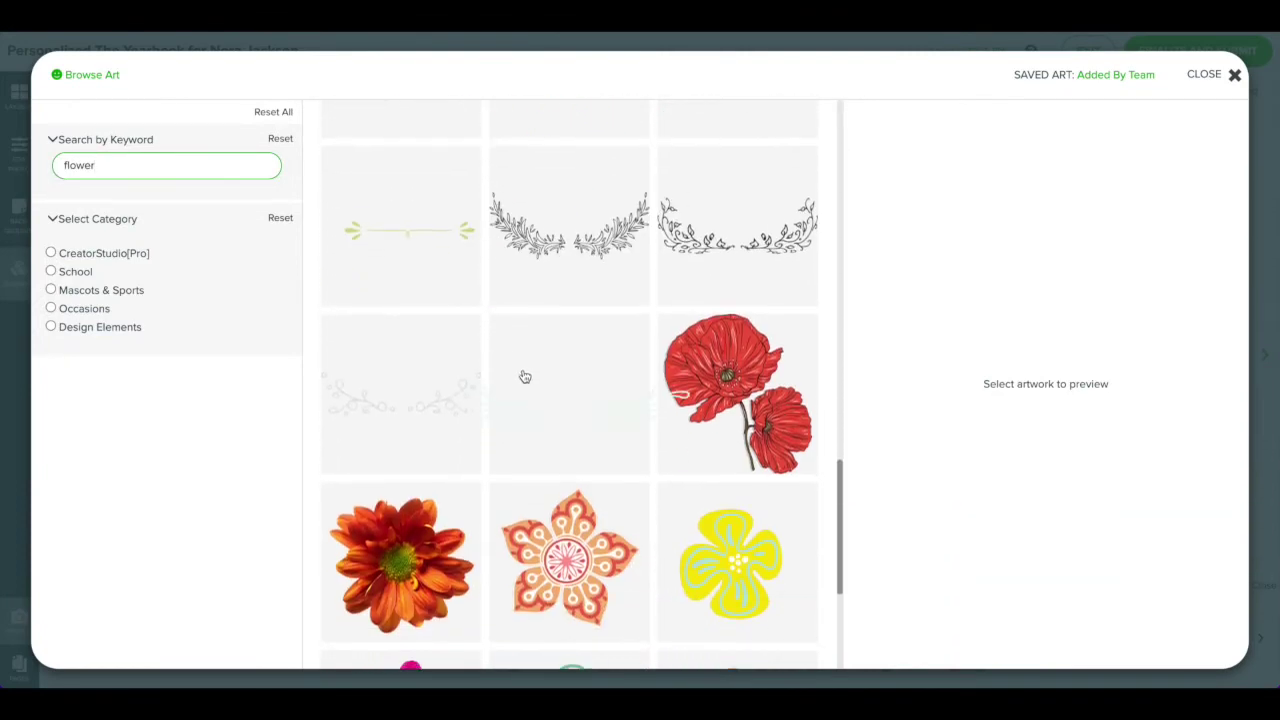
left_click(745, 410)
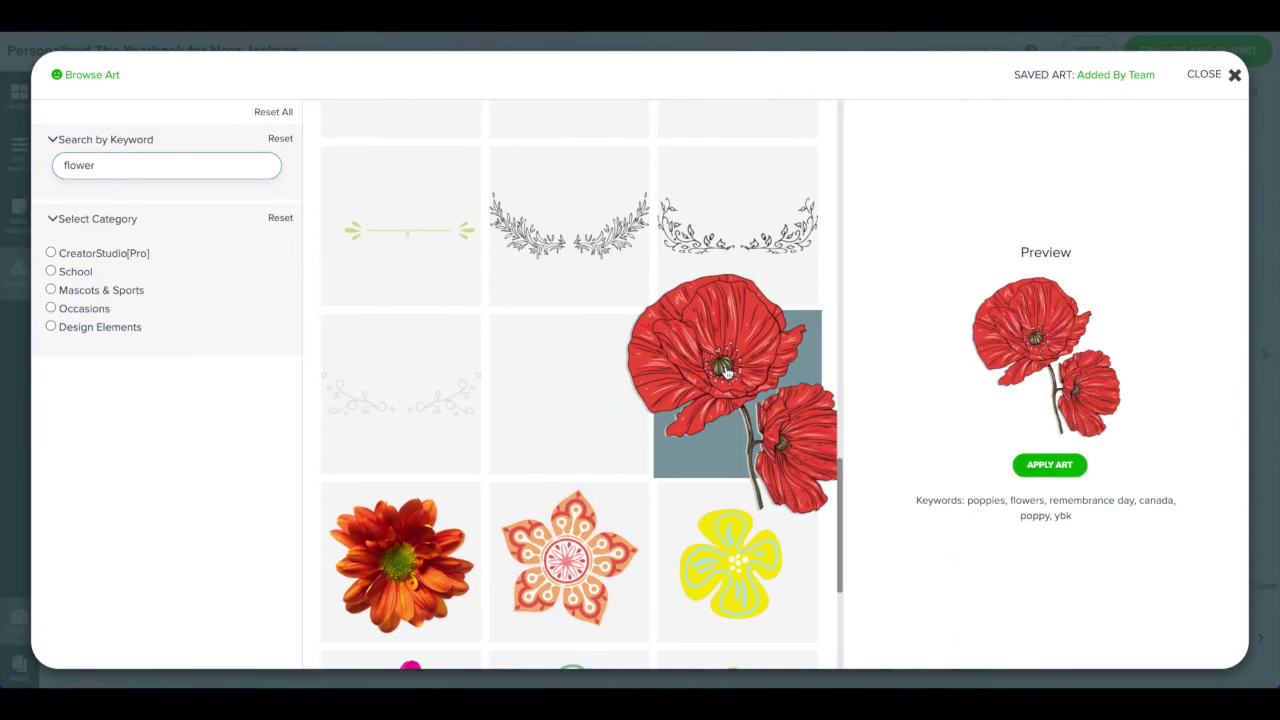
left_click(1038, 474)
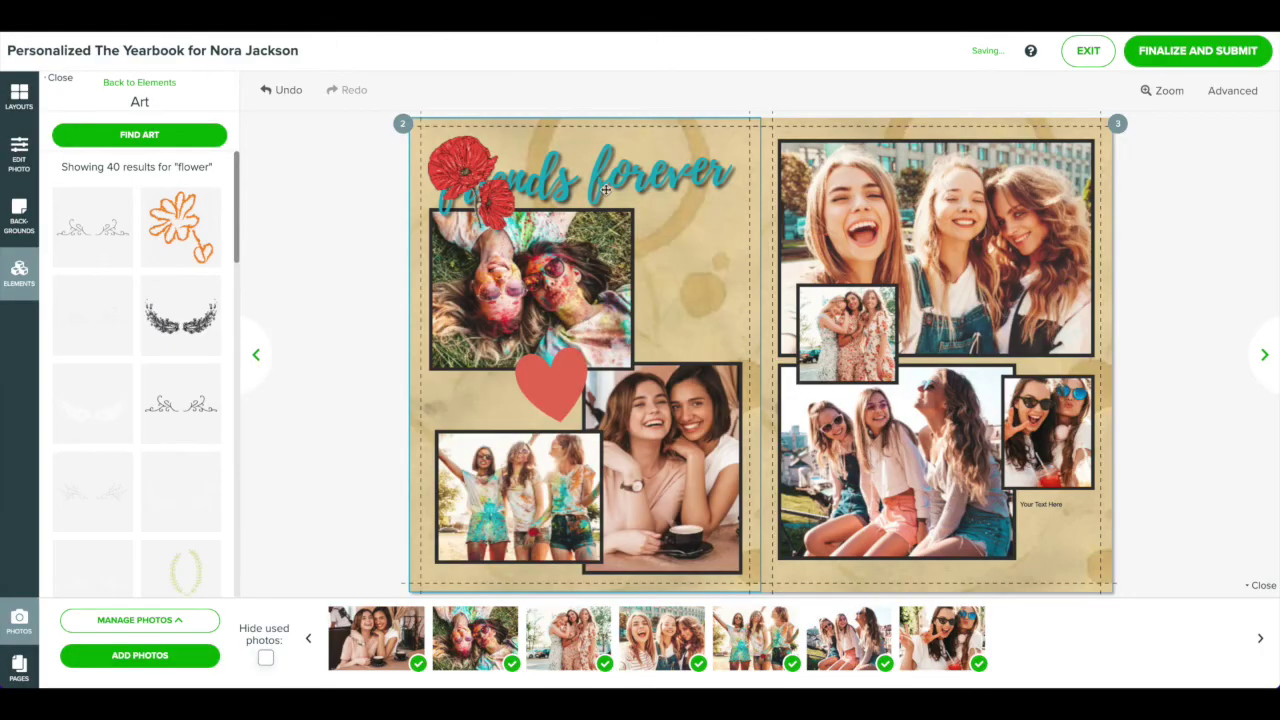
left_click_drag(480, 166, 690, 258)
mouse_move(175, 468)
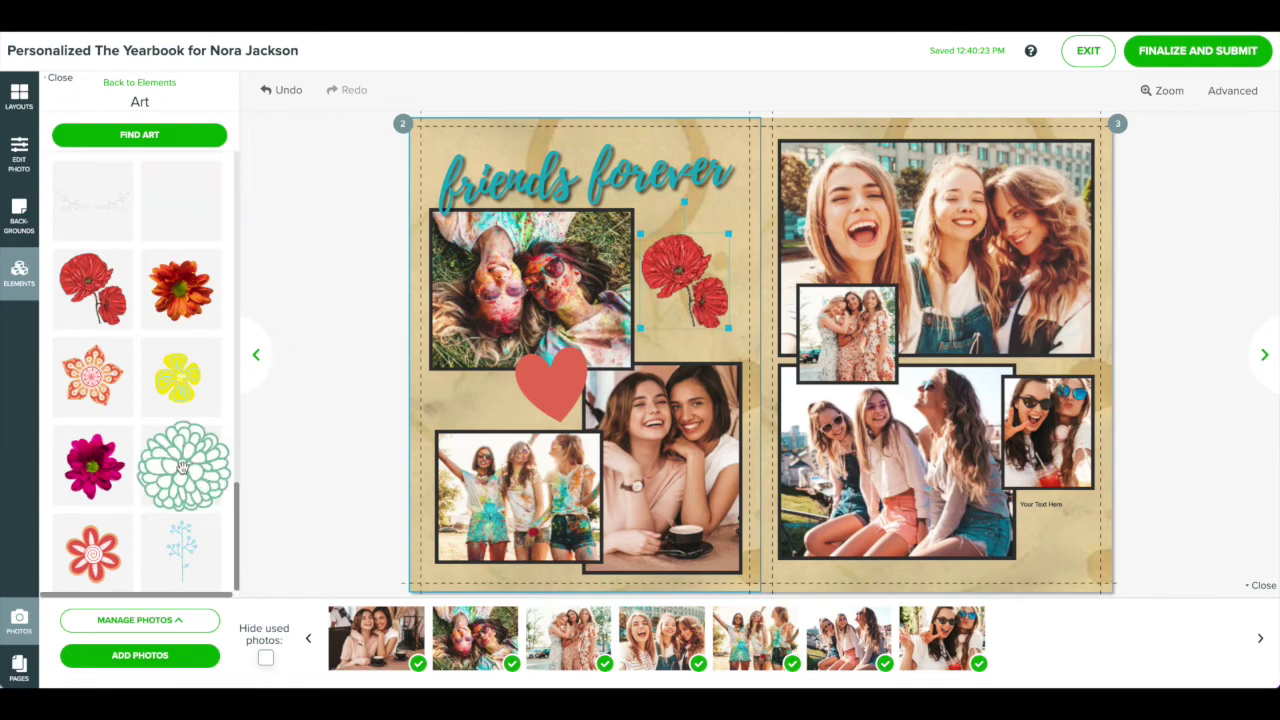
left_click_drag(175, 470, 665, 338)
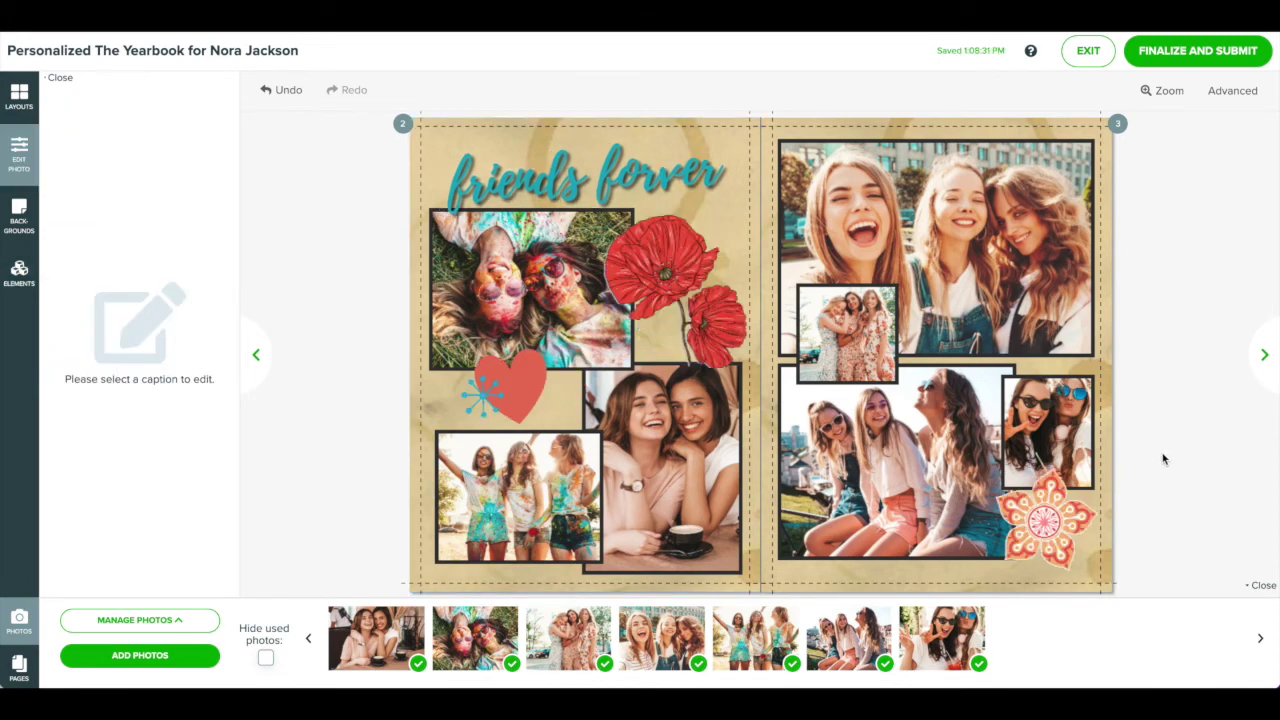
- Zoom the spread to 150% and scroll left to bring the headline into view
left_click(1163, 92)
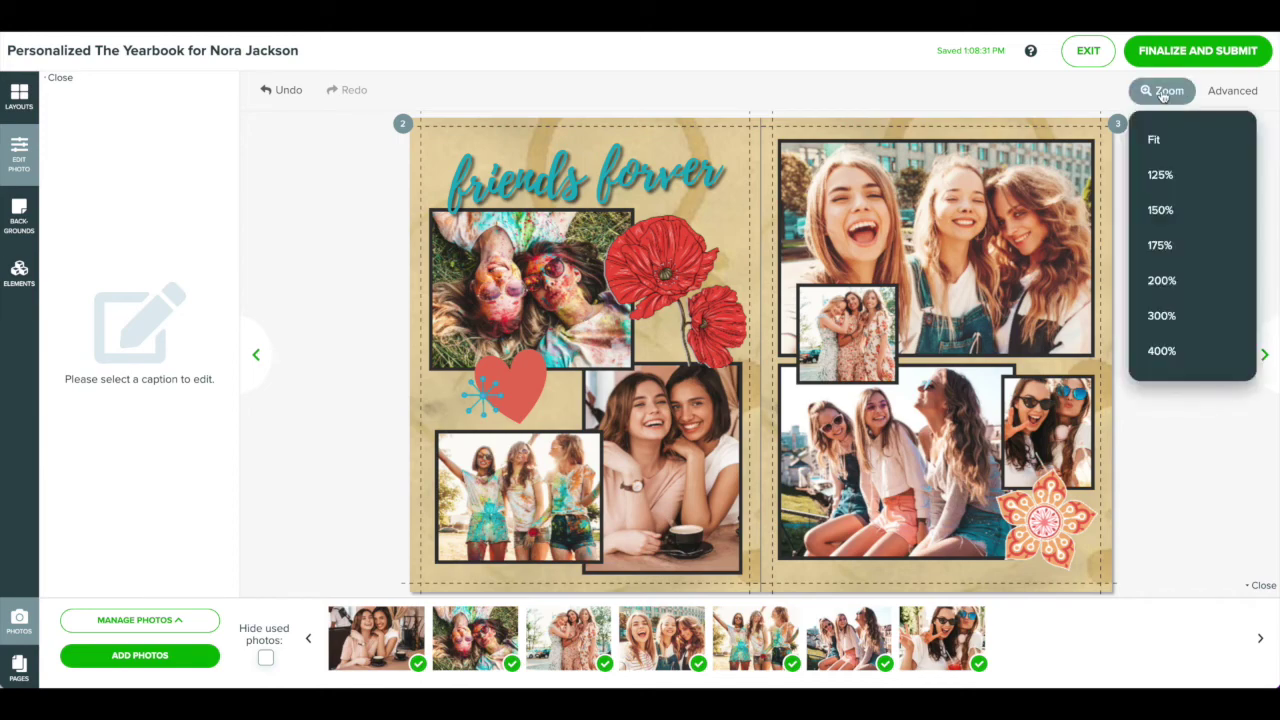
left_click(1161, 210)
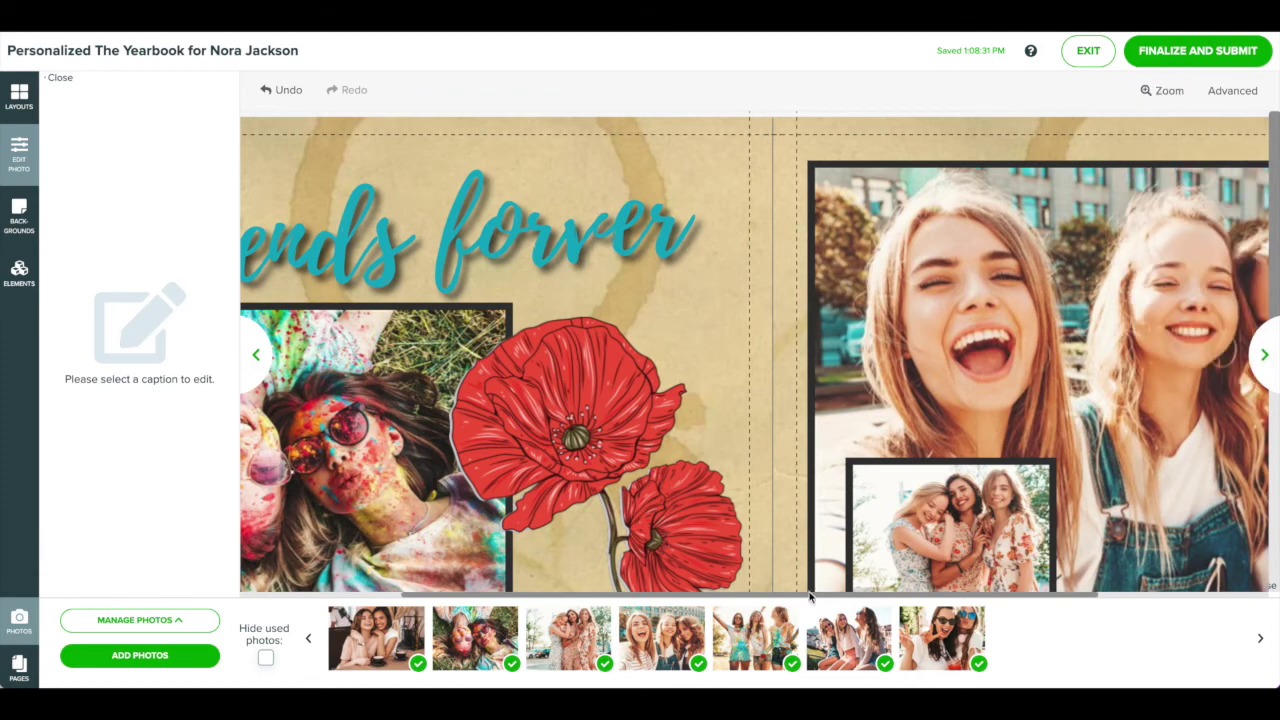
left_click_drag(810, 597, 631, 585)
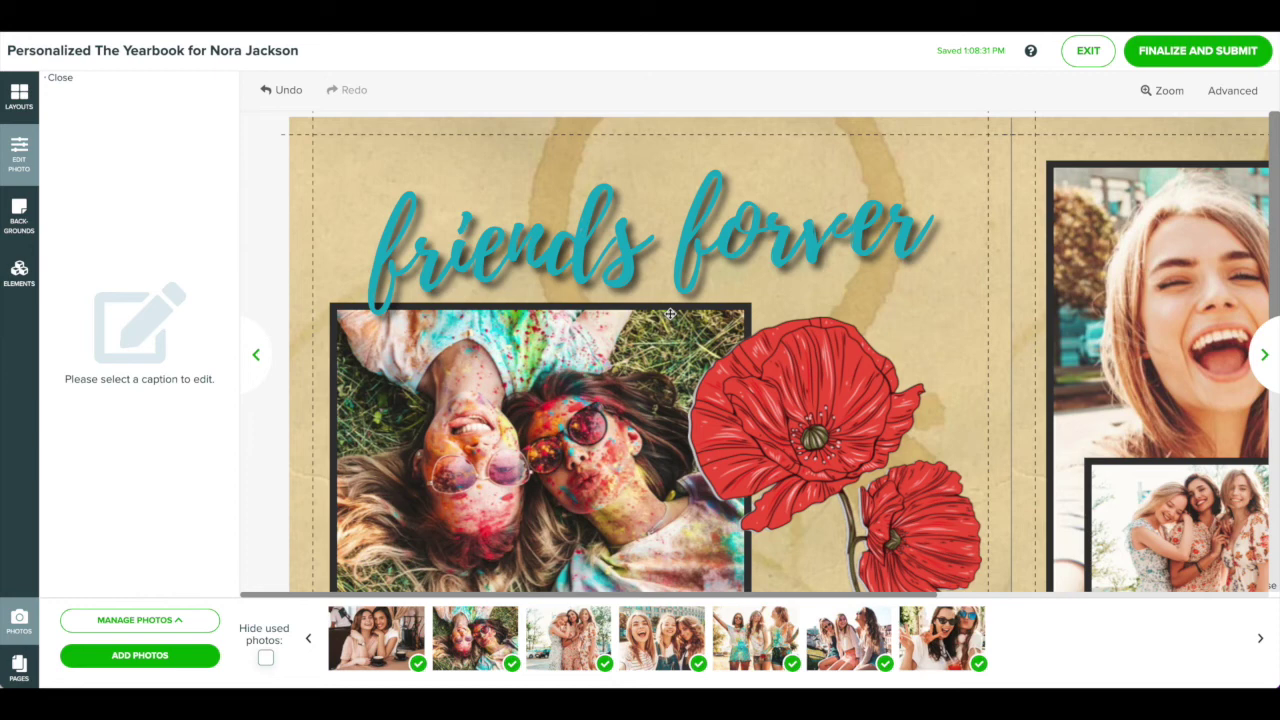
- Correct 'forver' to 'forever' in the headline, then finalize and submit the pages
left_click(693, 257)
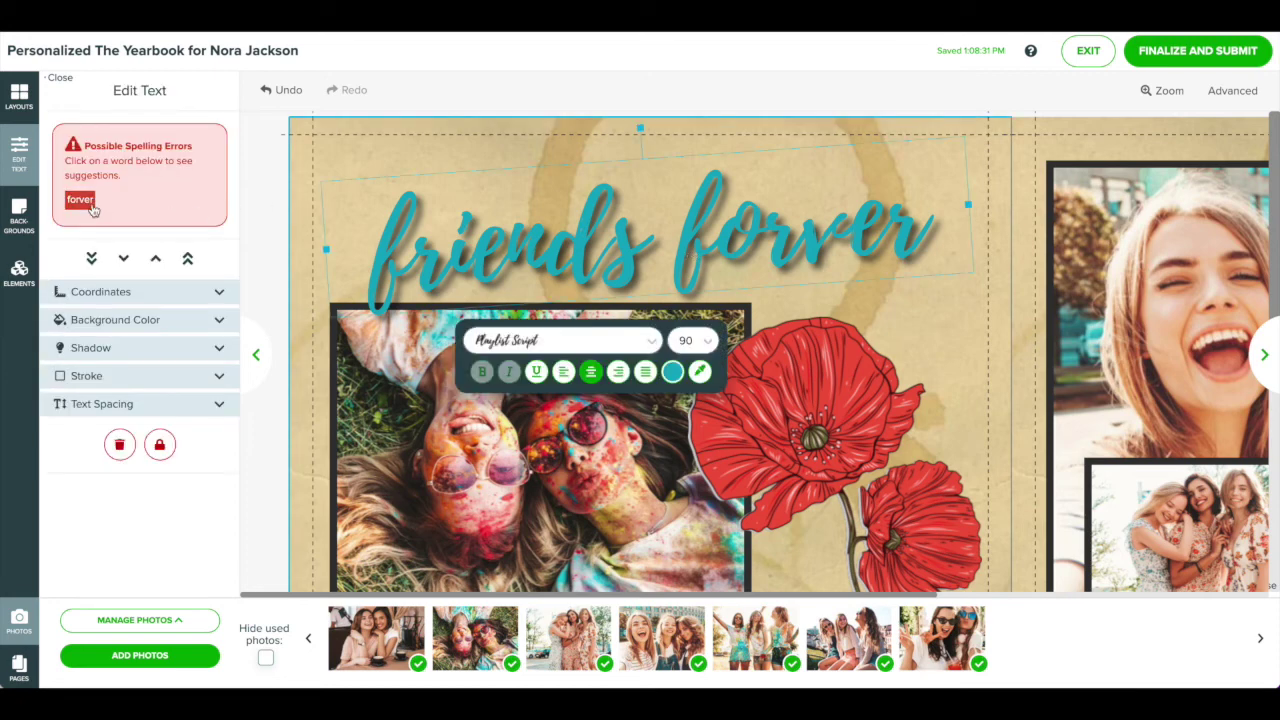
left_click(80, 200)
left_click(126, 298)
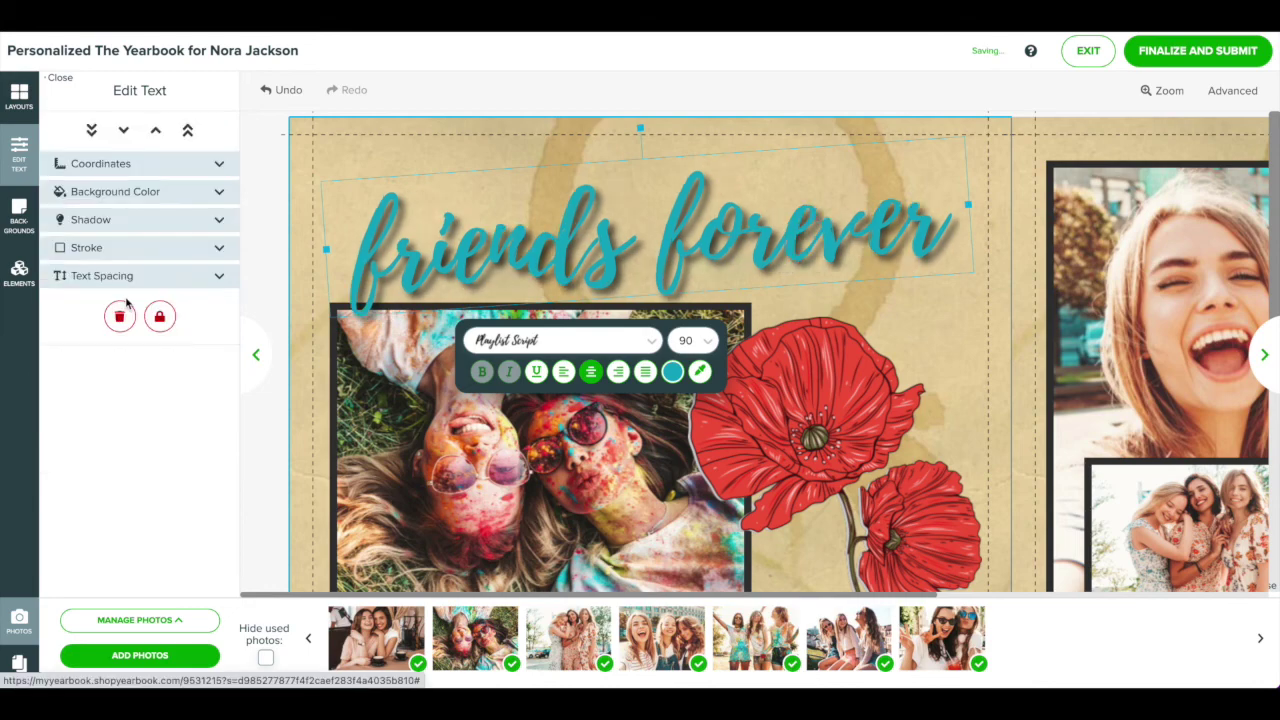
left_click(1172, 422)
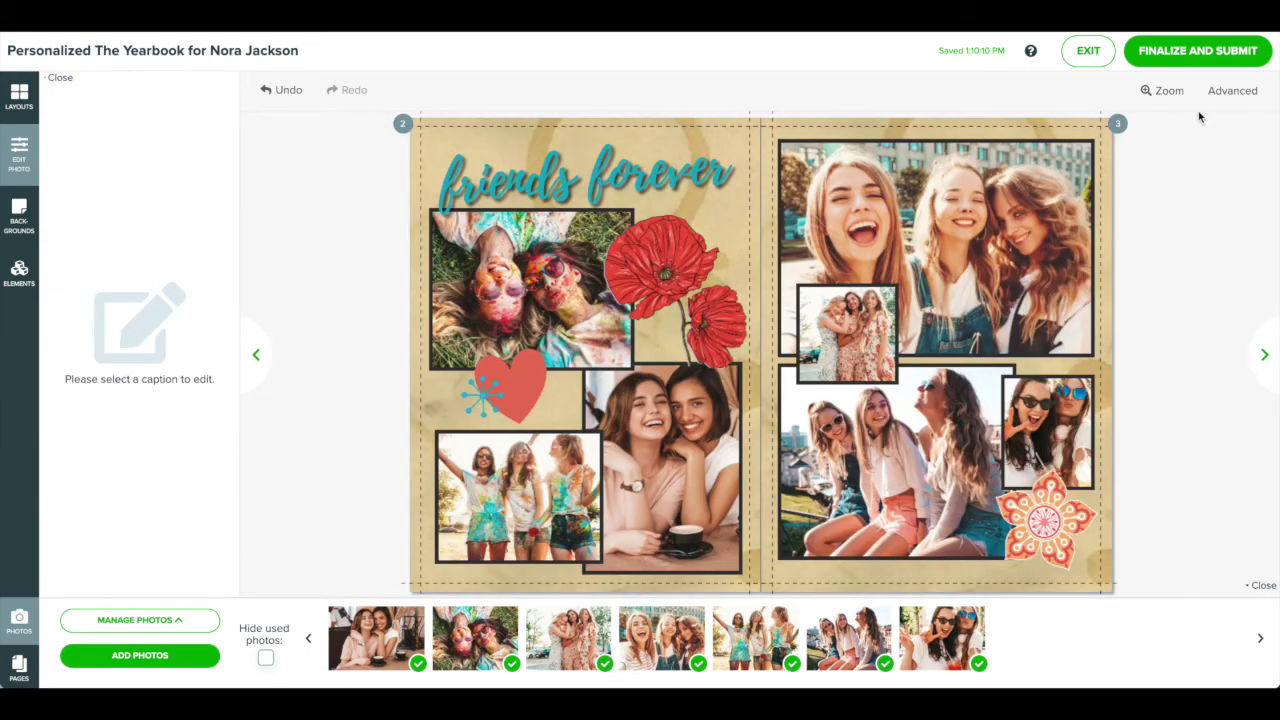
left_click(1198, 54)
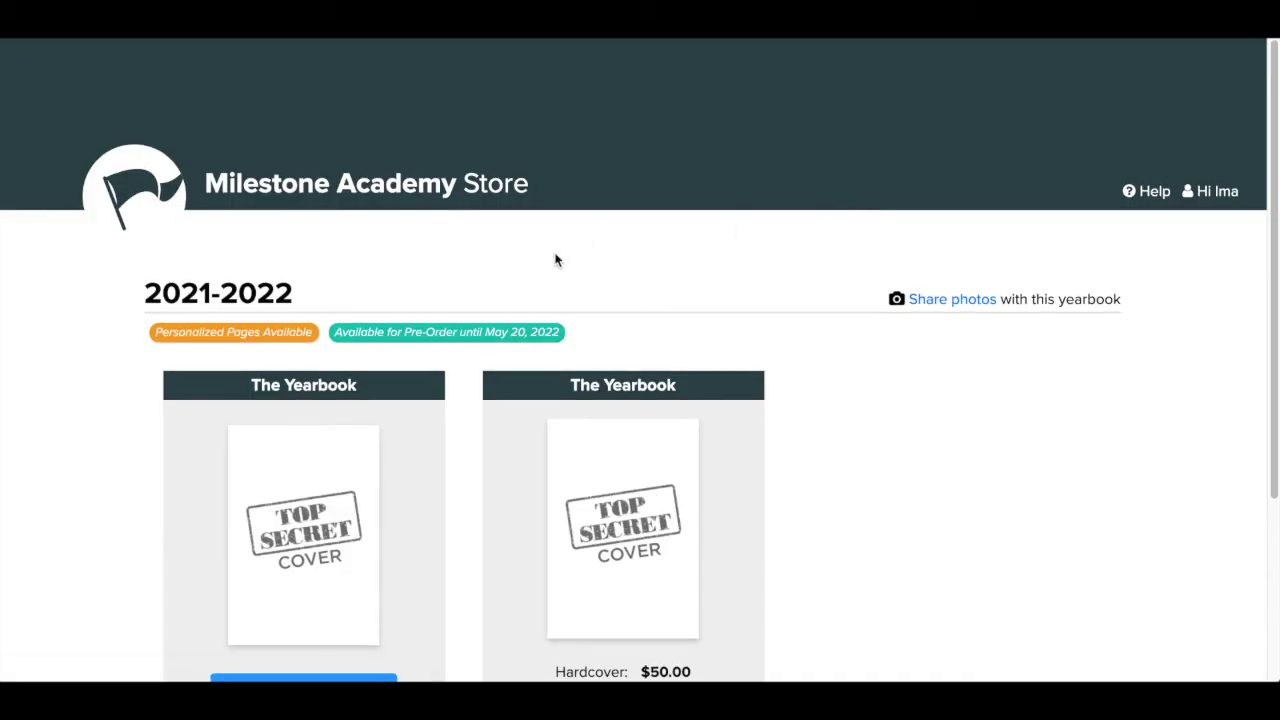
- Scroll down the 2021-2022 yearbook store page after the order is placed
scroll(546, 251, "down", 3)
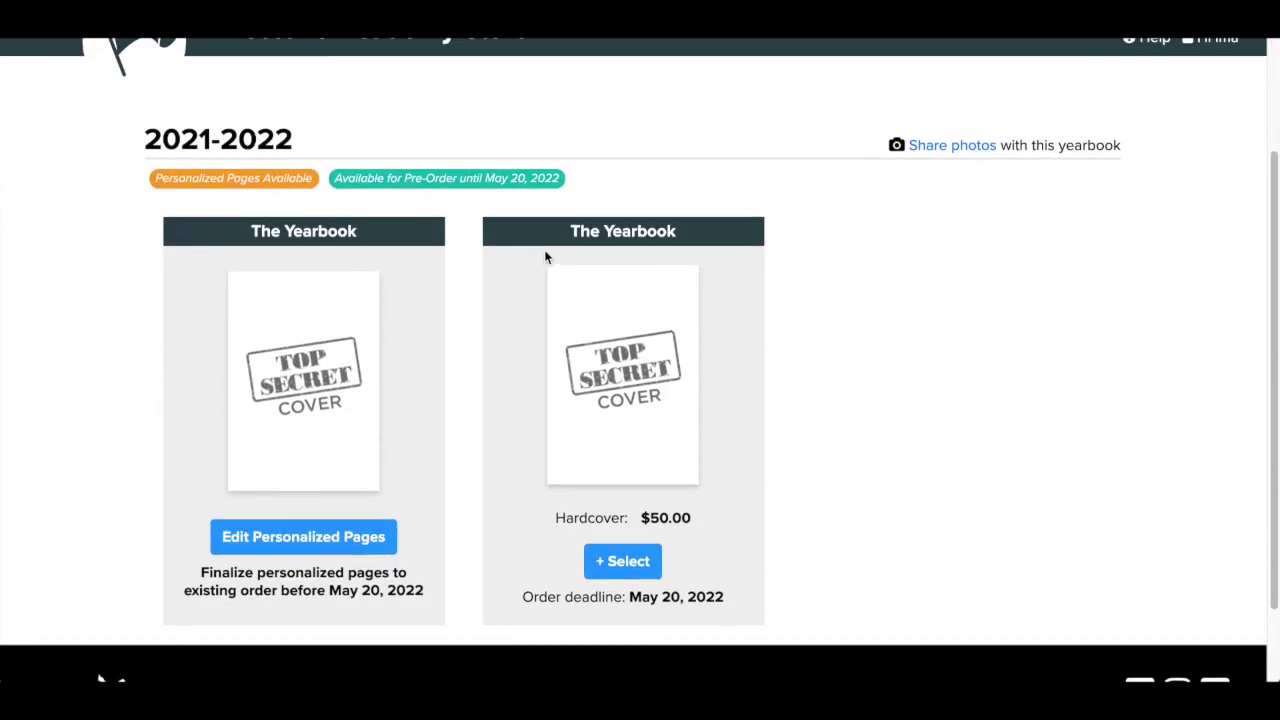
- Open Edit Personalized Pages and scroll down to the book card marked Finalized
left_click(340, 522)
scroll(530, 510, "down", 1)
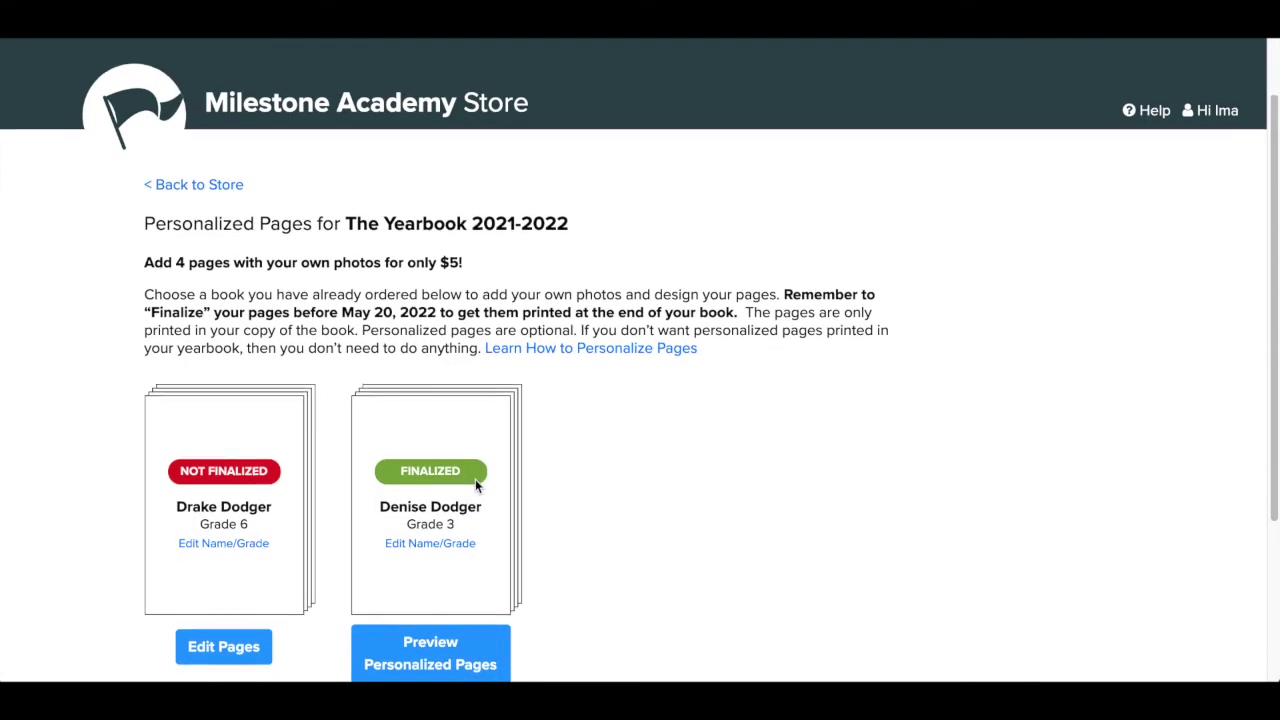
scroll(475, 479, "down", 1)
left_click_drag(462, 382, 395, 378)
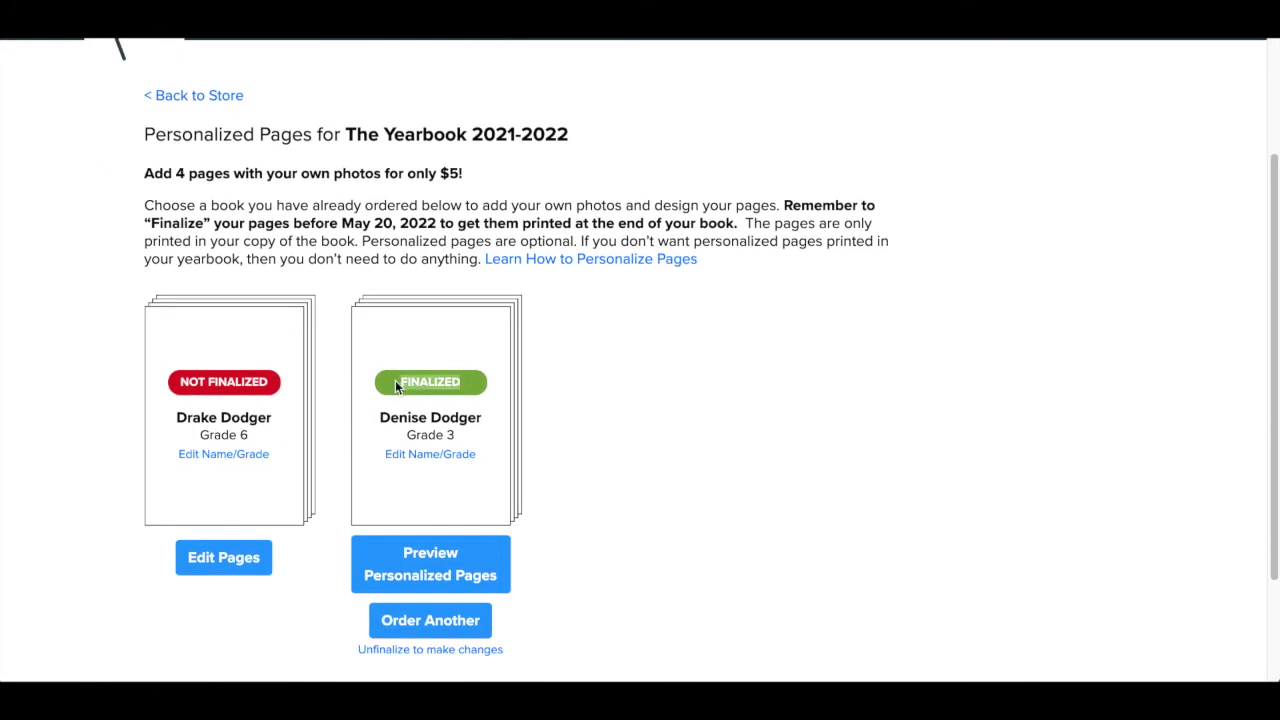
left_click(591, 477)
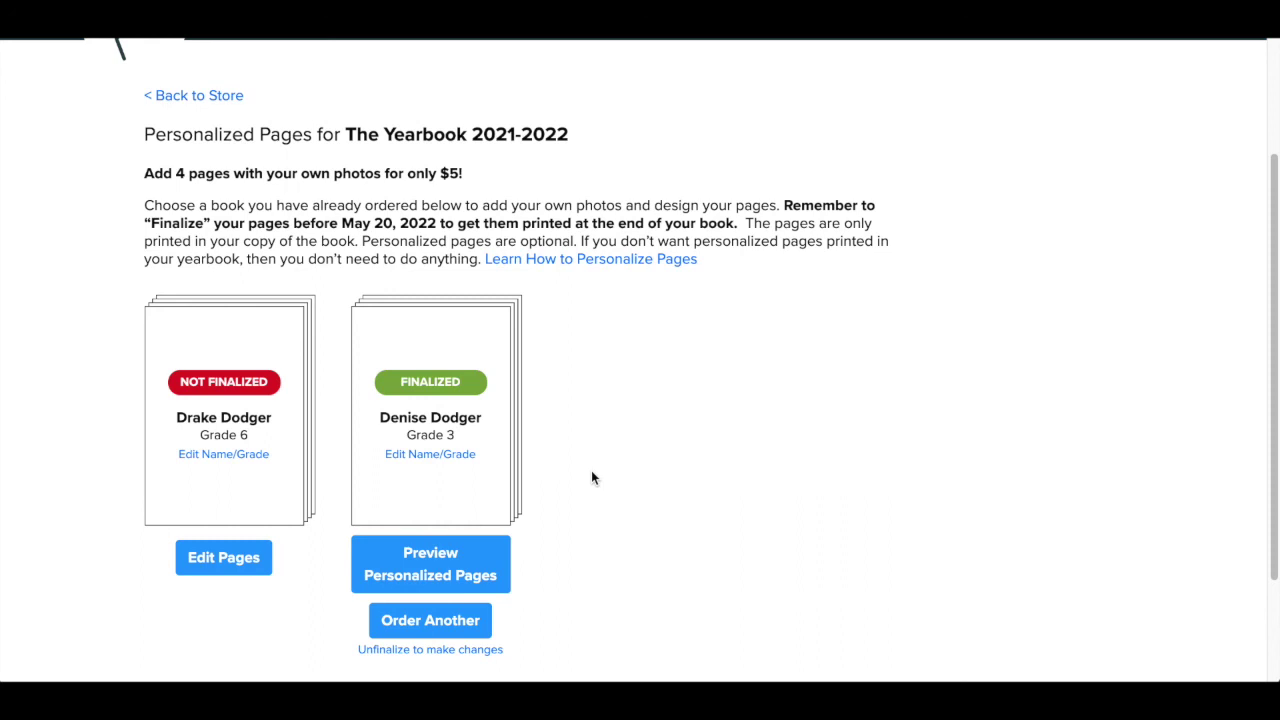